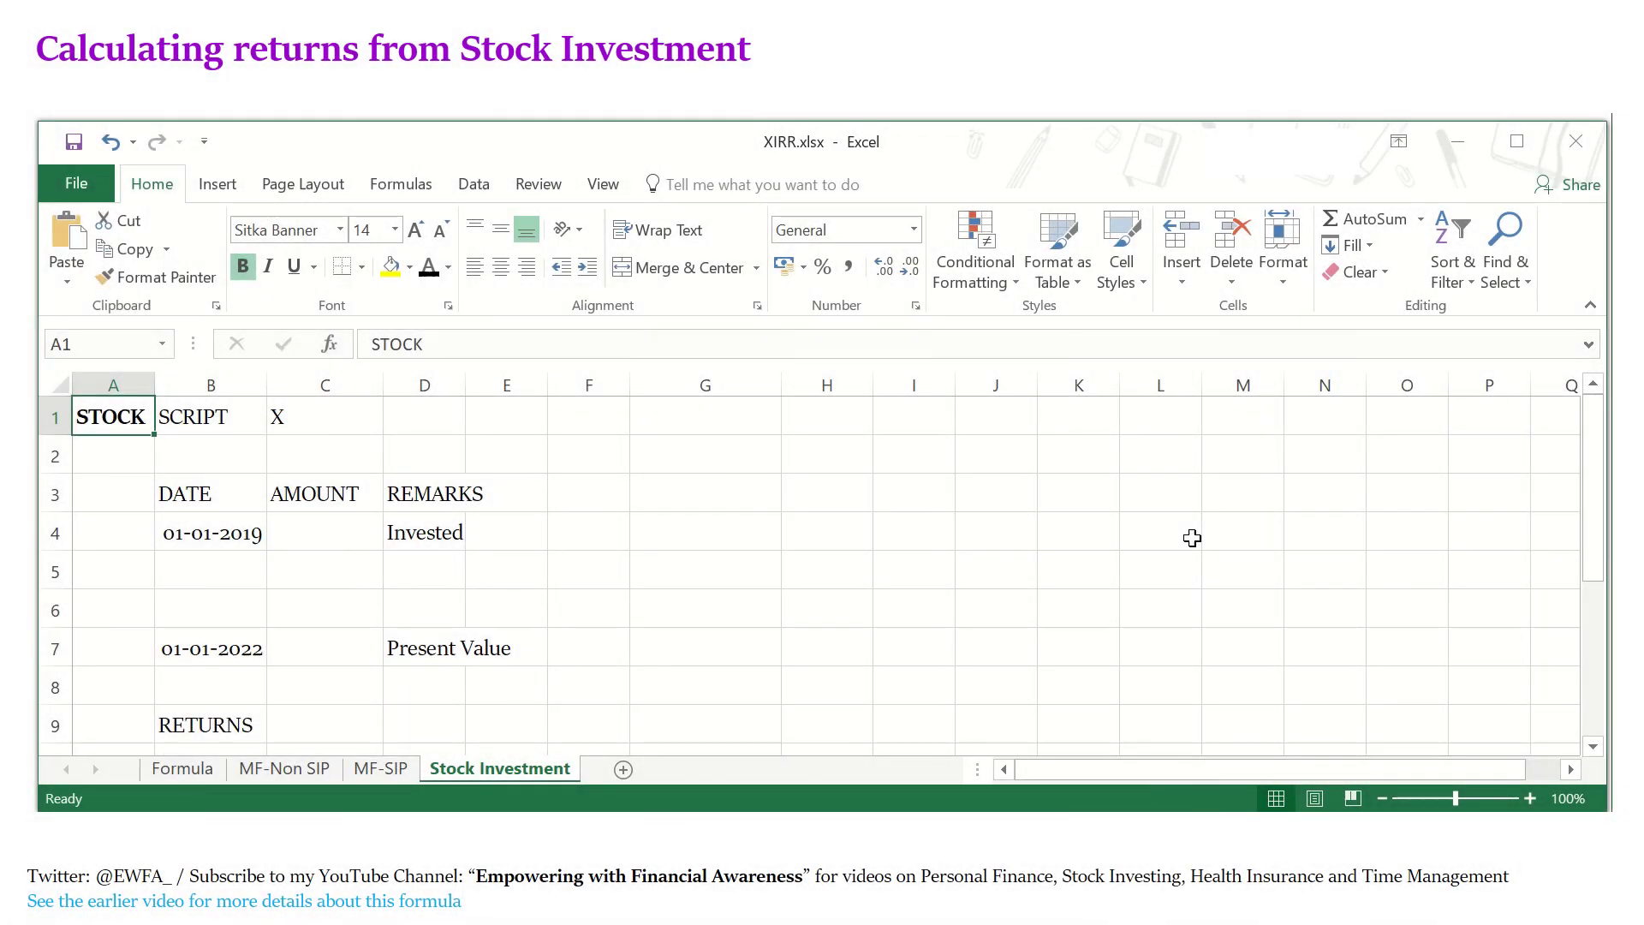
Enter 1,00,000 as the 01-01-2019 invested amount in C4.
{"action": "left_click", "coordinate": [1192, 538]}
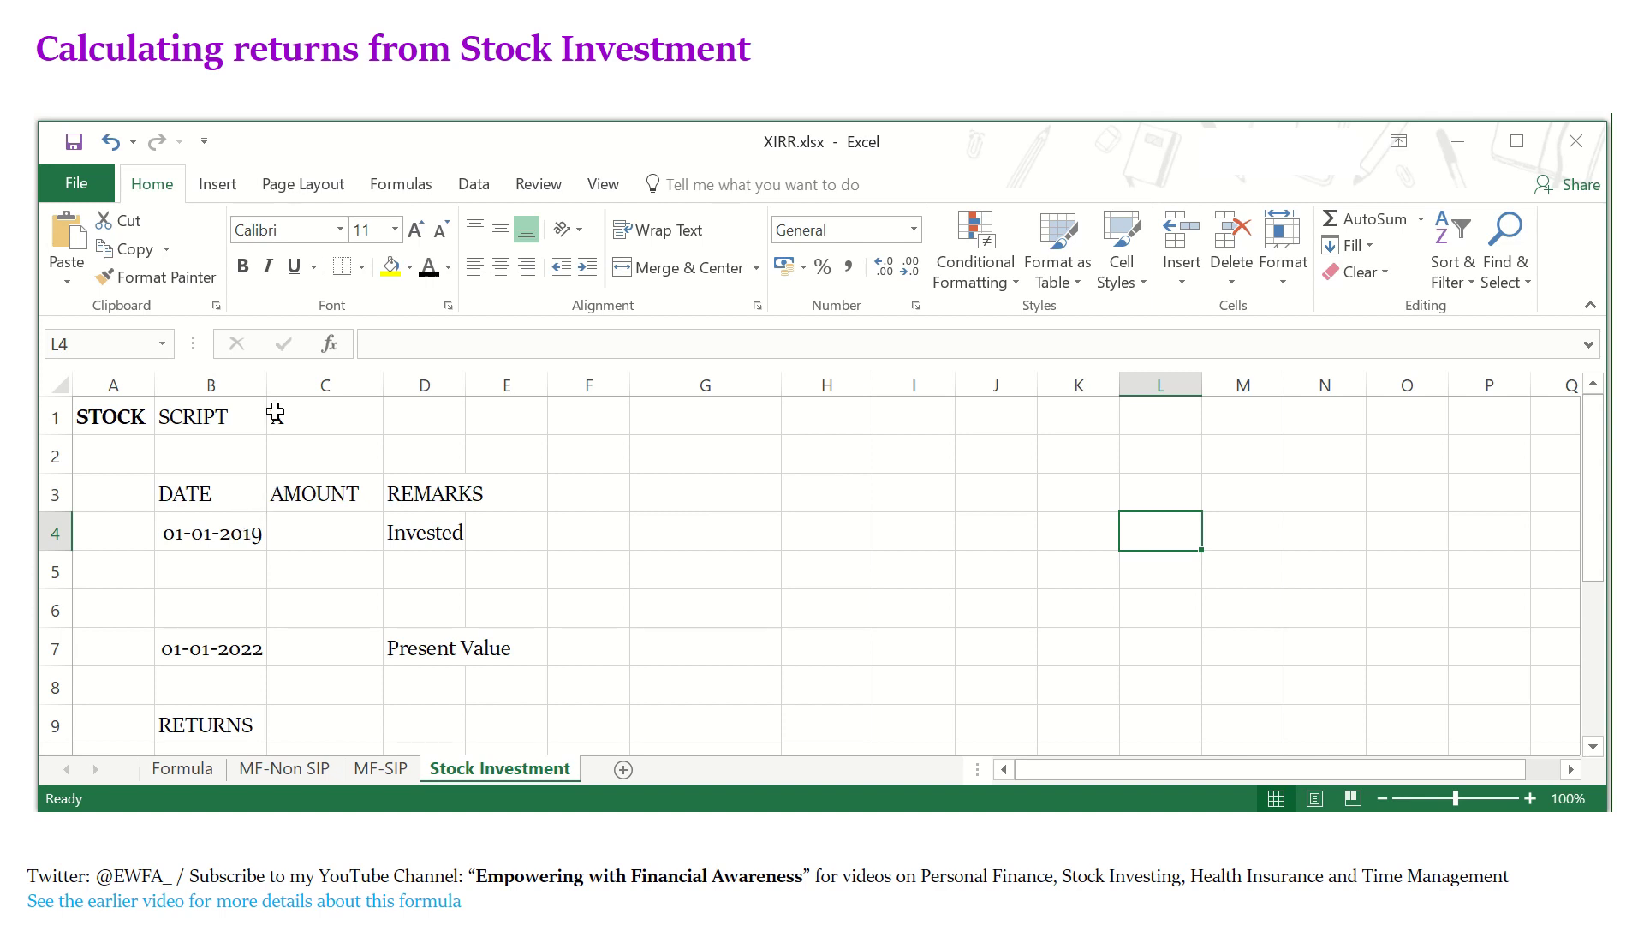
{"action": "left_click", "coordinate": [212, 524]}
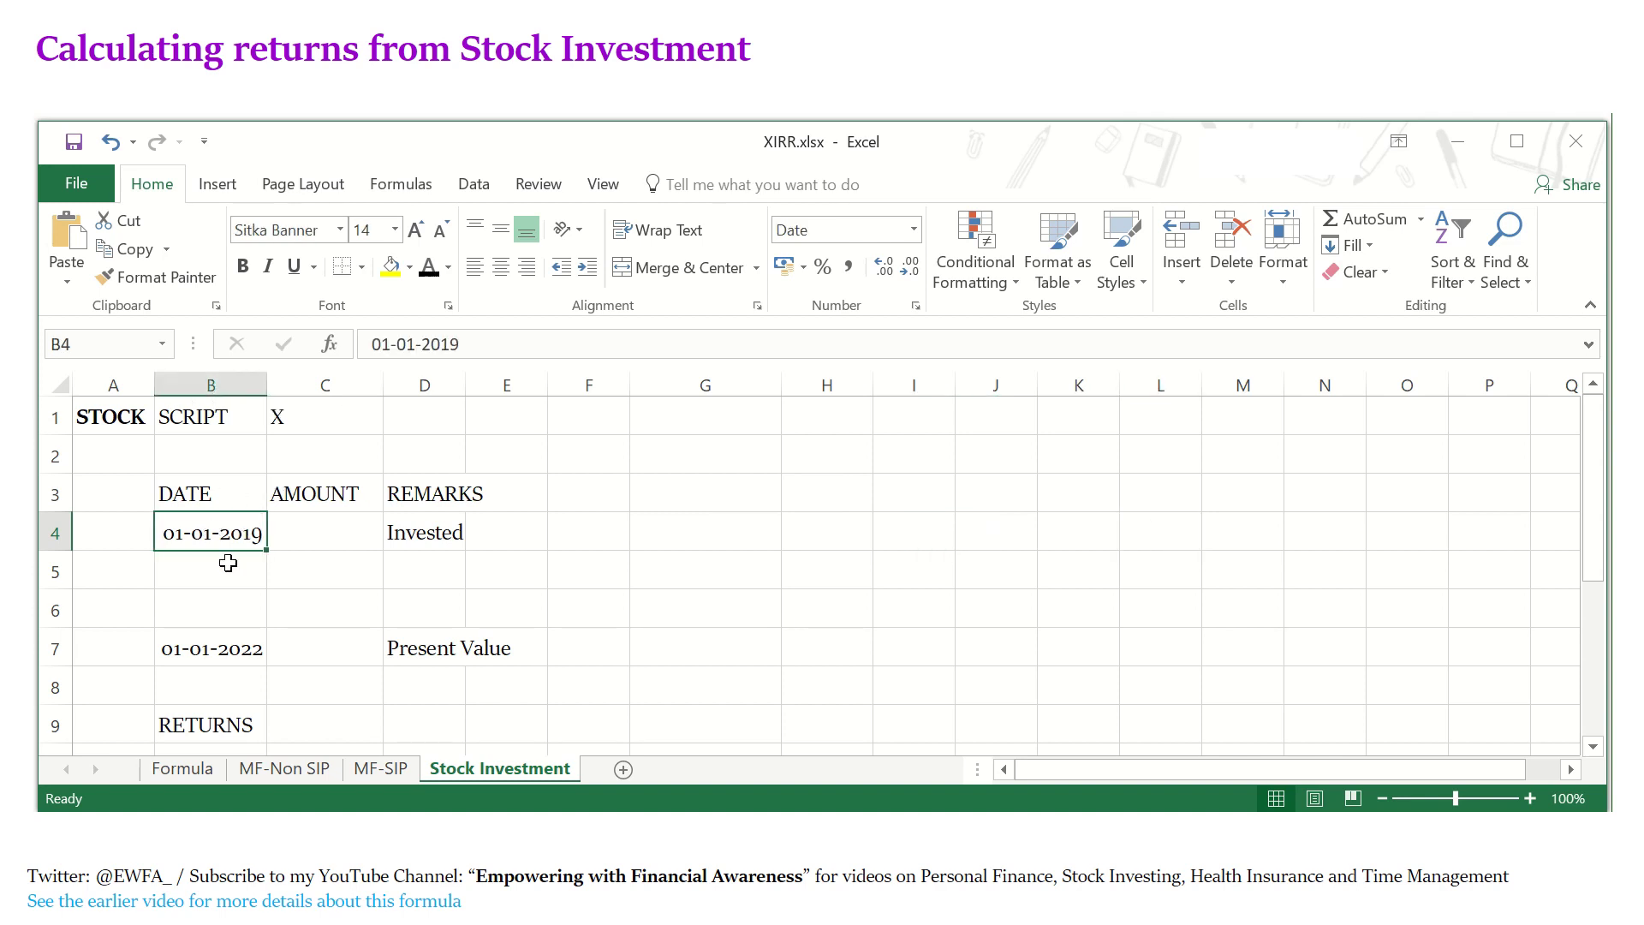
{"action": "key", "text": "Right"}
{"action": "type", "text": "1,0"}
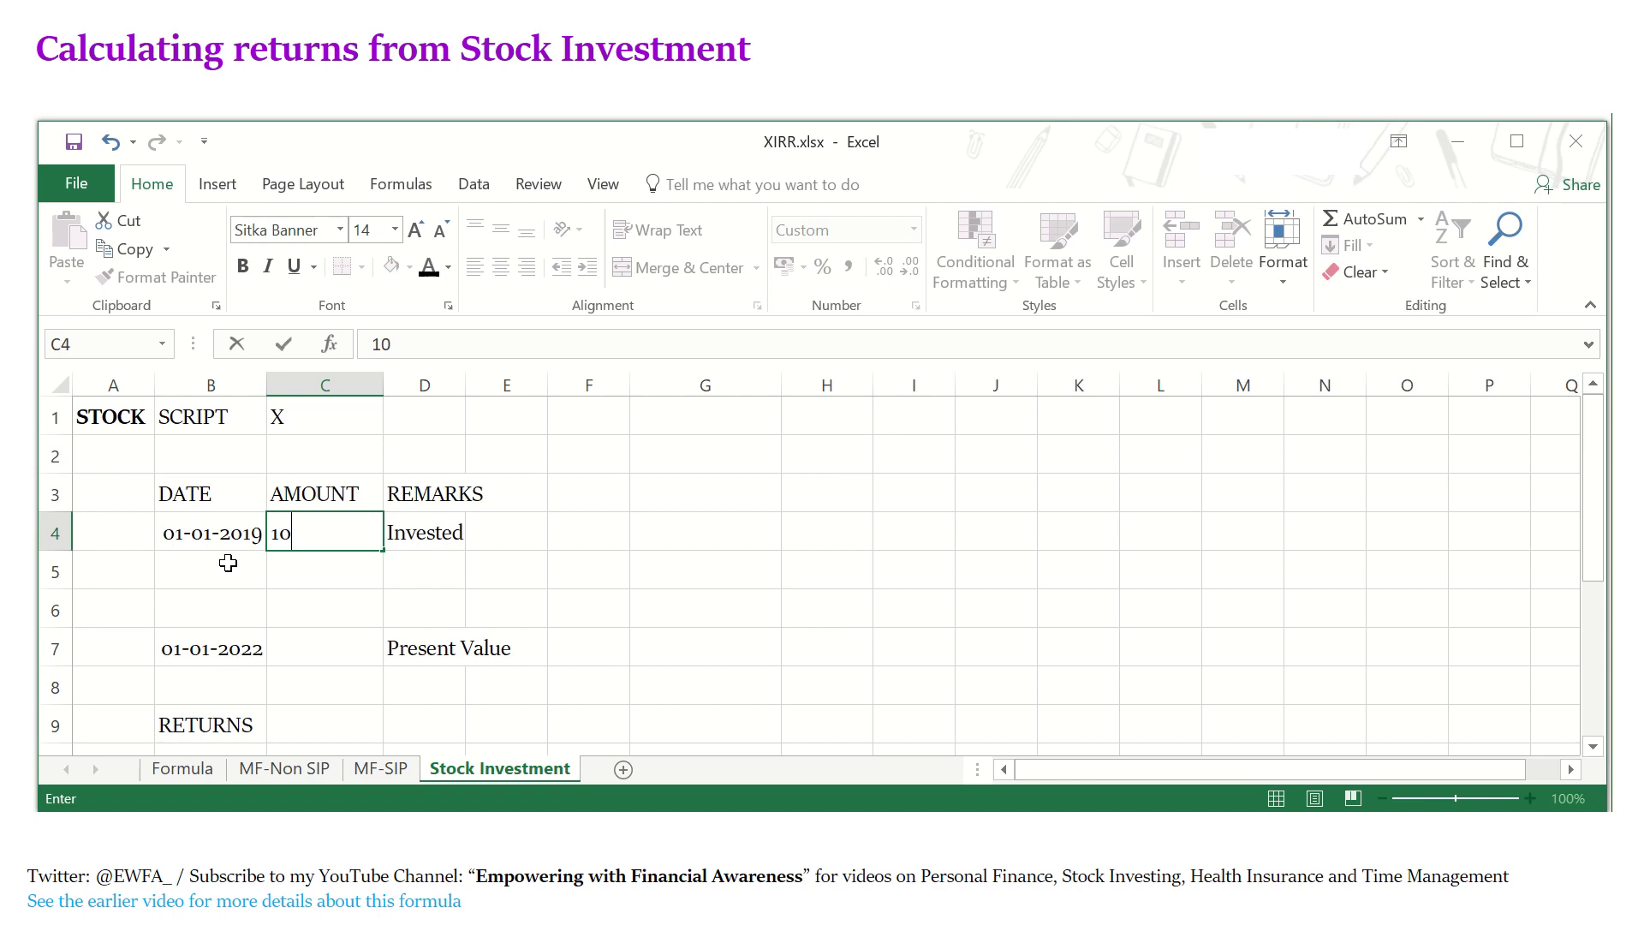
{"action": "type", "text": "0,000"}
{"action": "key", "text": "Tab"}
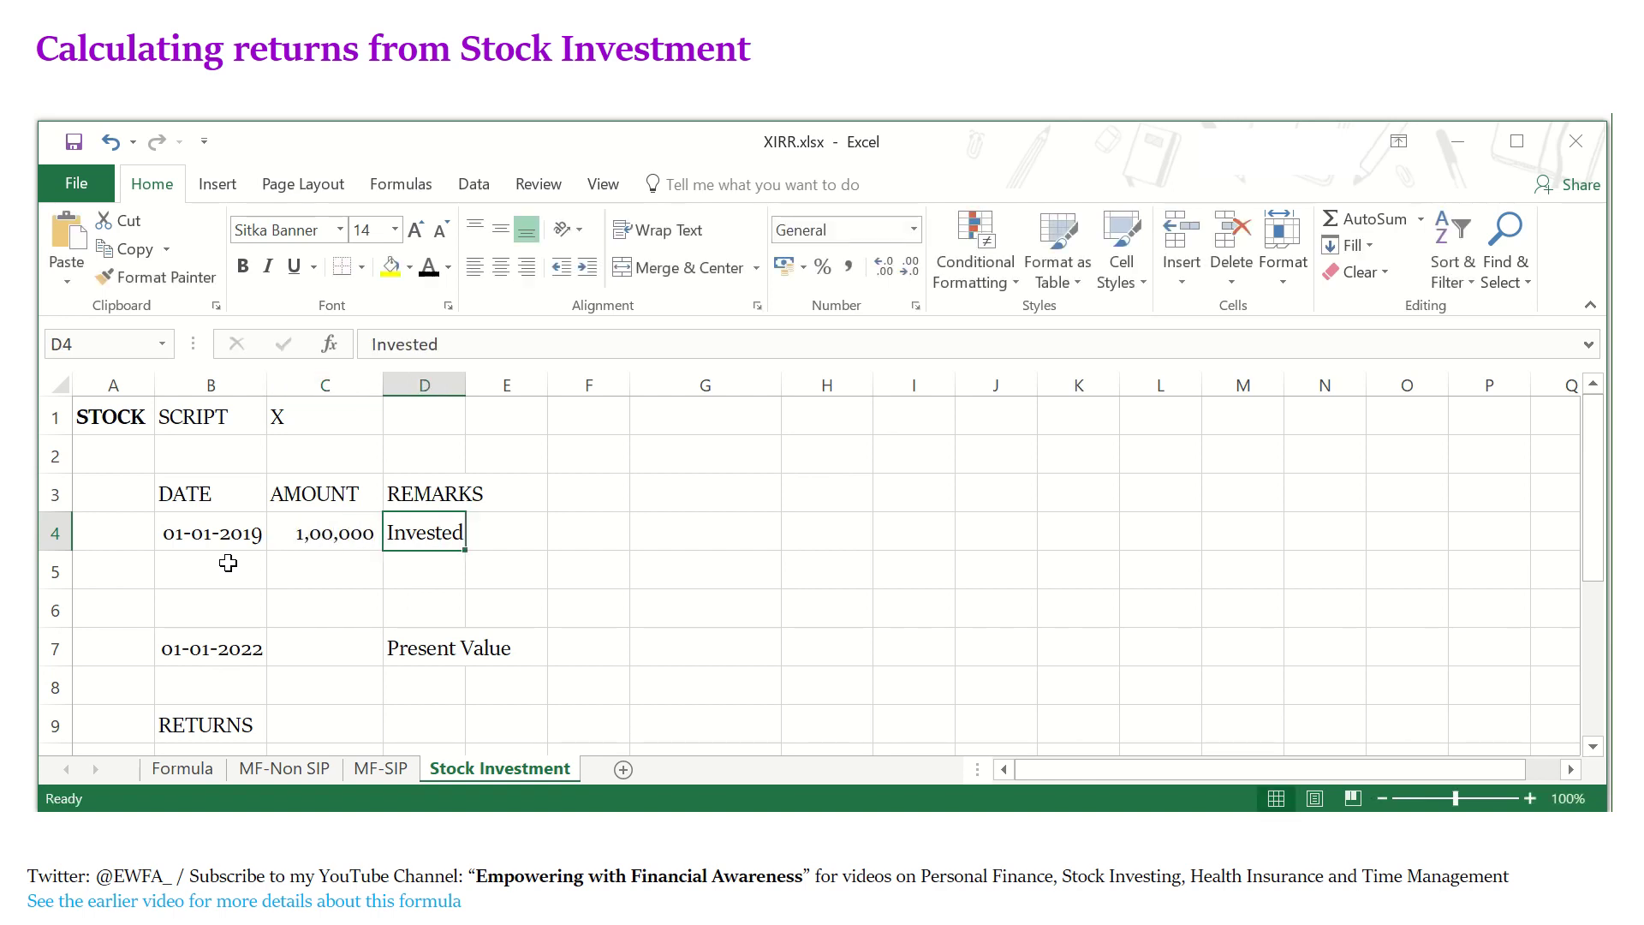
Correct C4 to 10,00,000 and make it a negative outflow of -10,00,000.
{"action": "left_click", "coordinate": [345, 526]}
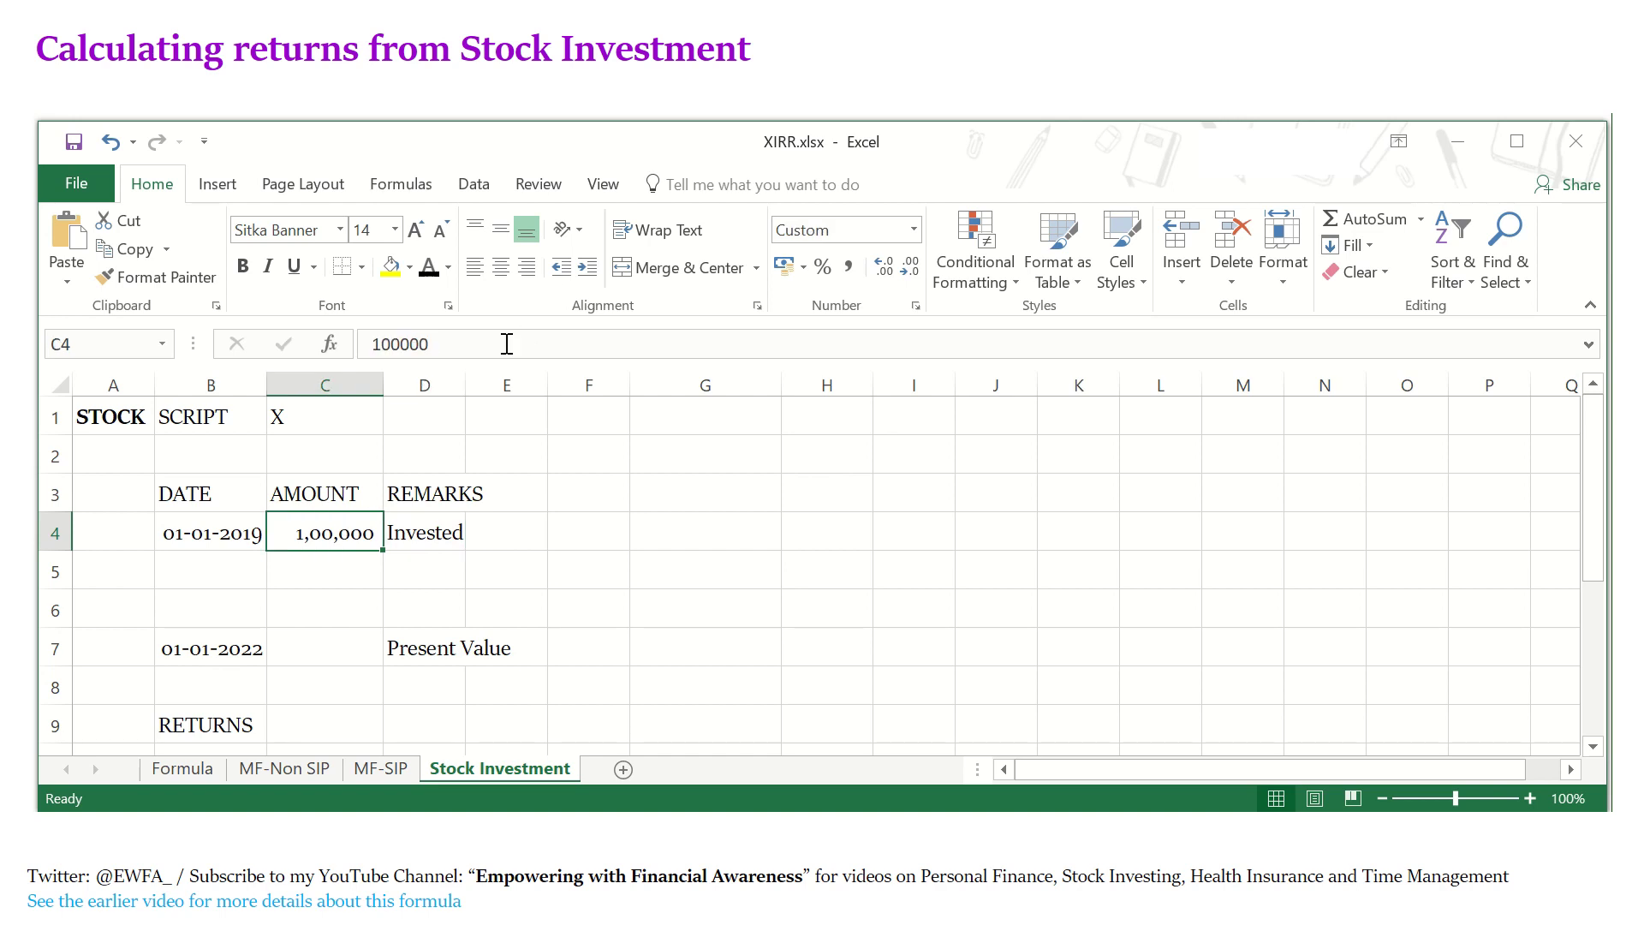
{"action": "left_click", "coordinate": [507, 344]}
{"action": "type", "text": "000"}
{"action": "key", "text": "Return"}
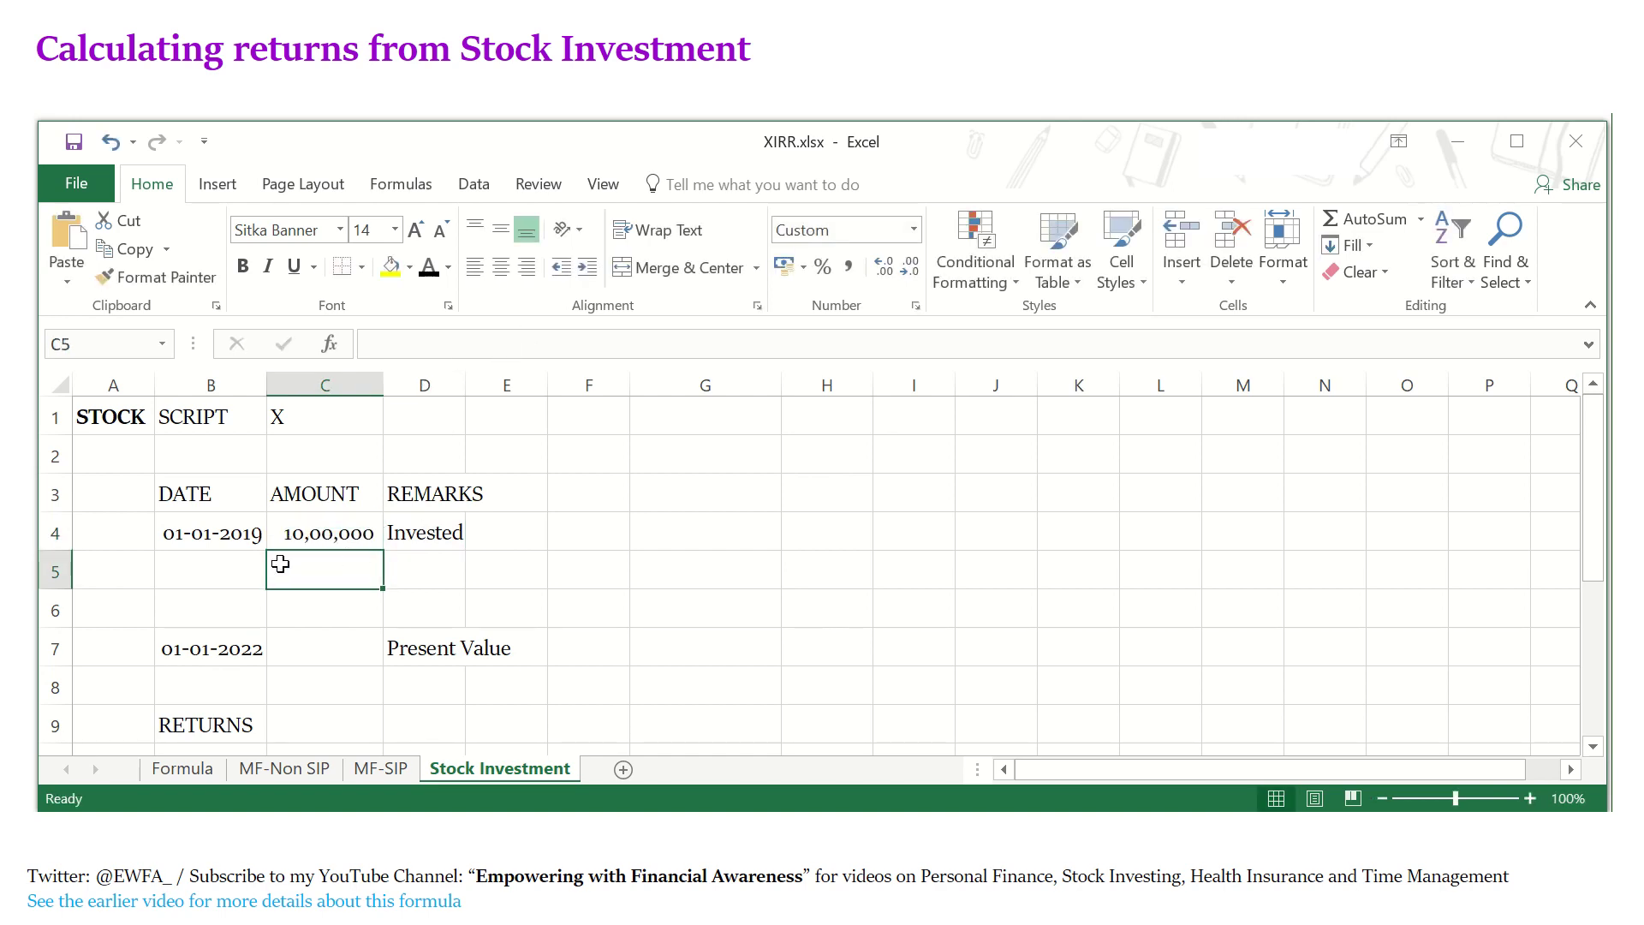
{"action": "left_click", "coordinate": [323, 538]}
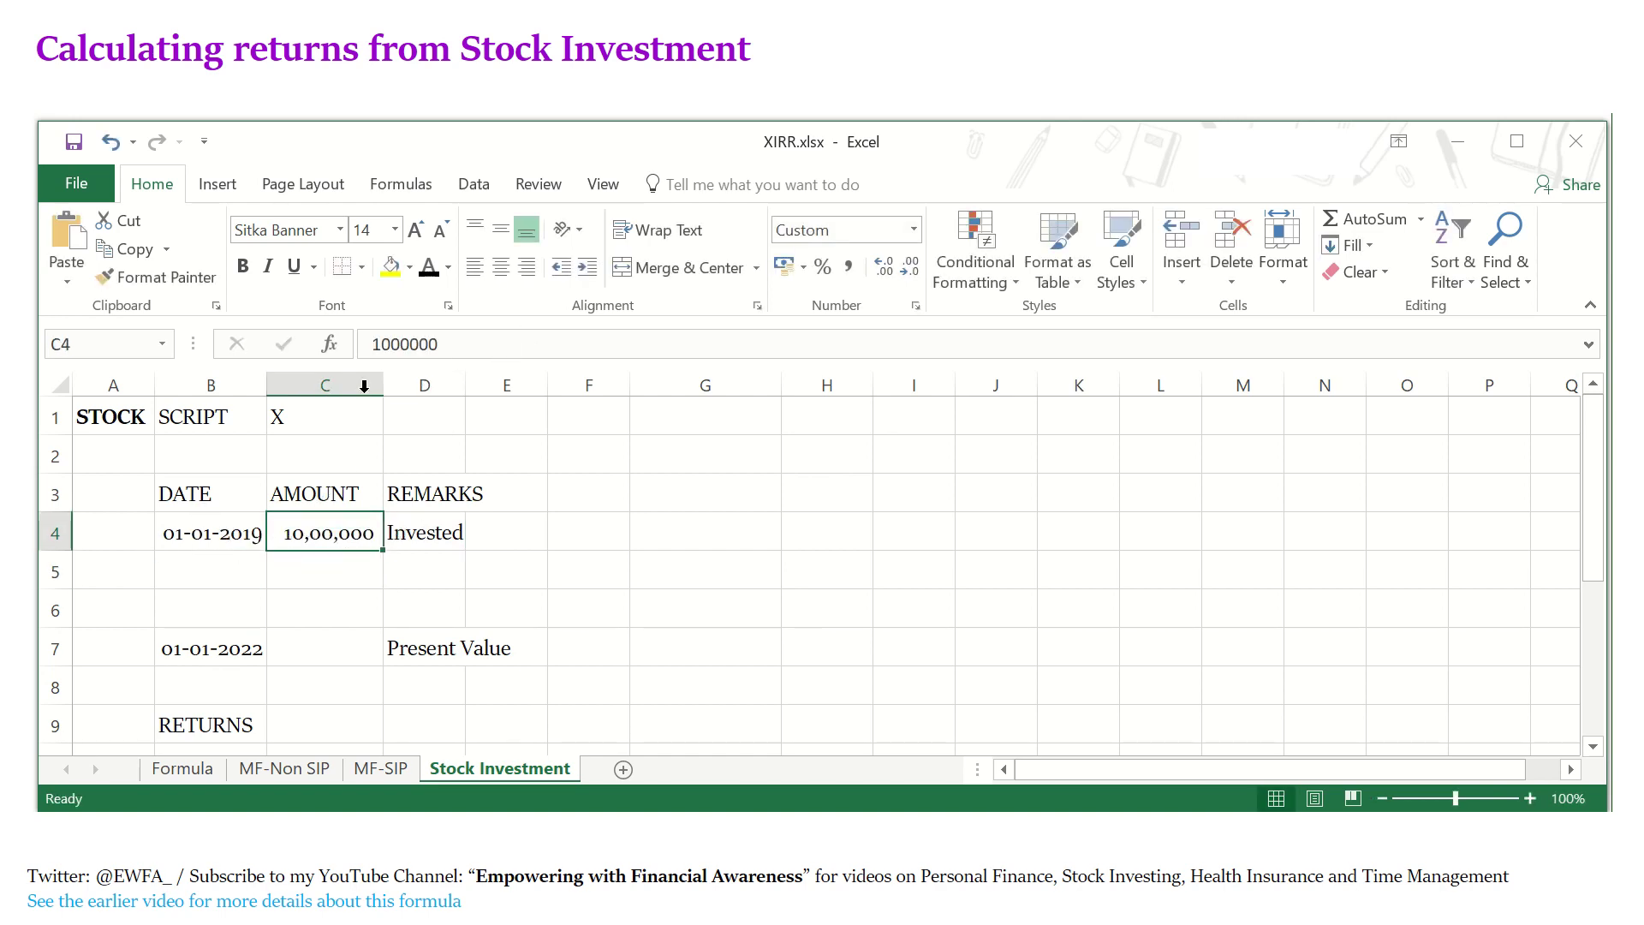
{"action": "left_click", "coordinate": [369, 343]}
{"action": "type", "text": "-"}
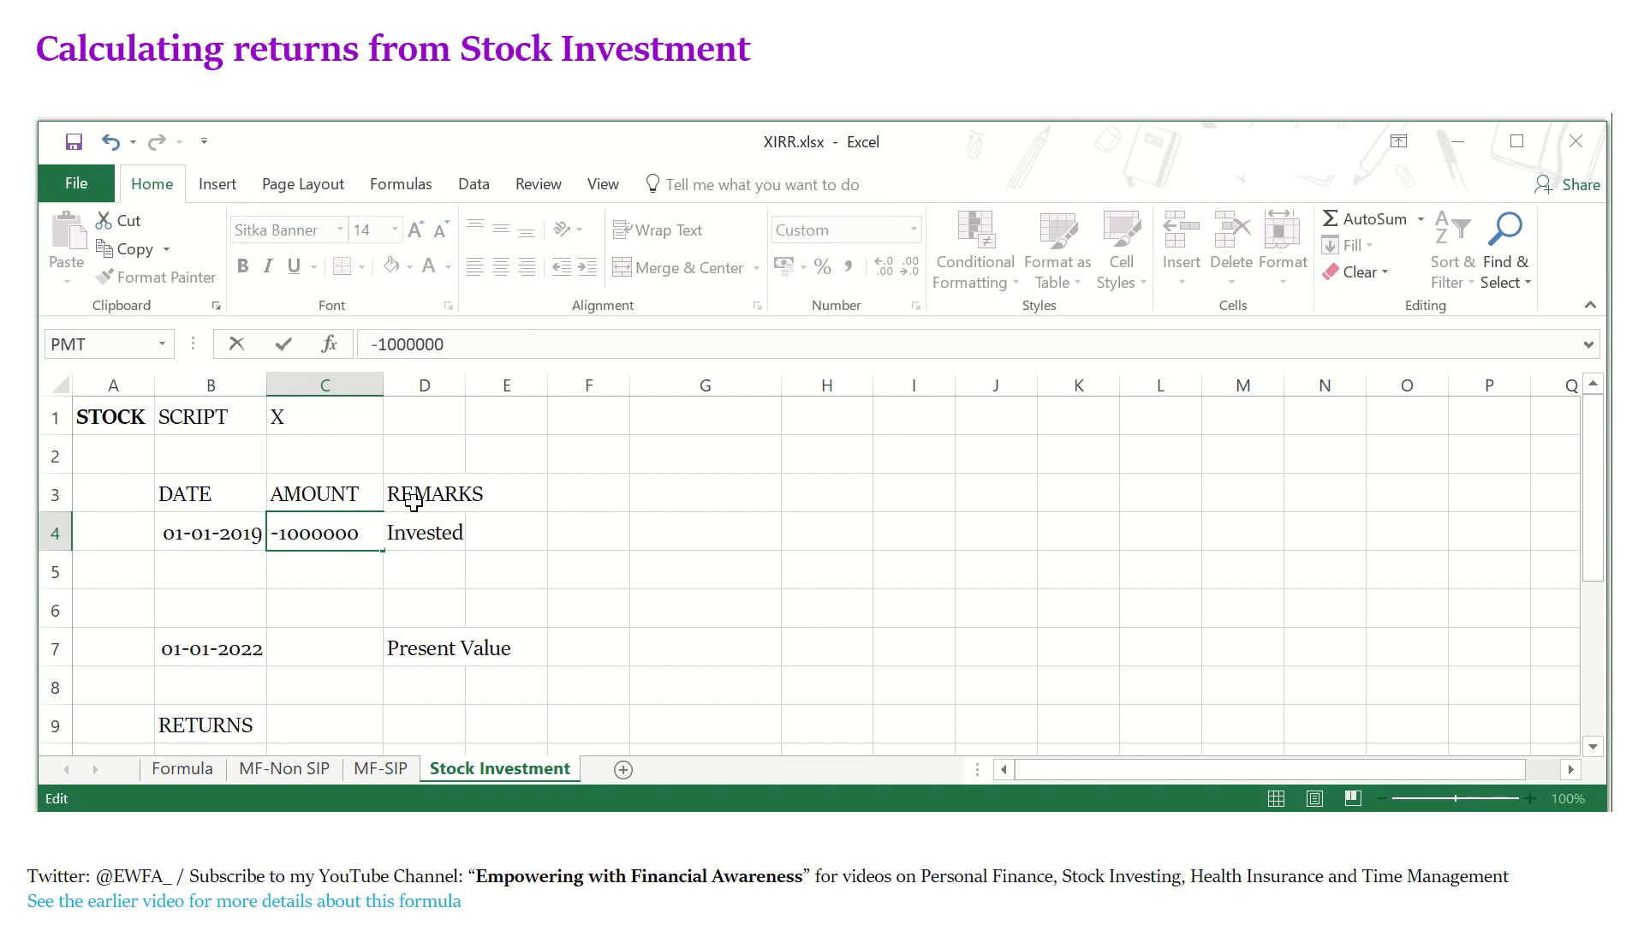
{"action": "key", "text": "Return"}
Delete the empty rows 5 and 6 above the Present Value row.
{"action": "left_click_drag", "start_coordinate": [39, 572], "coordinate": [43, 611]}
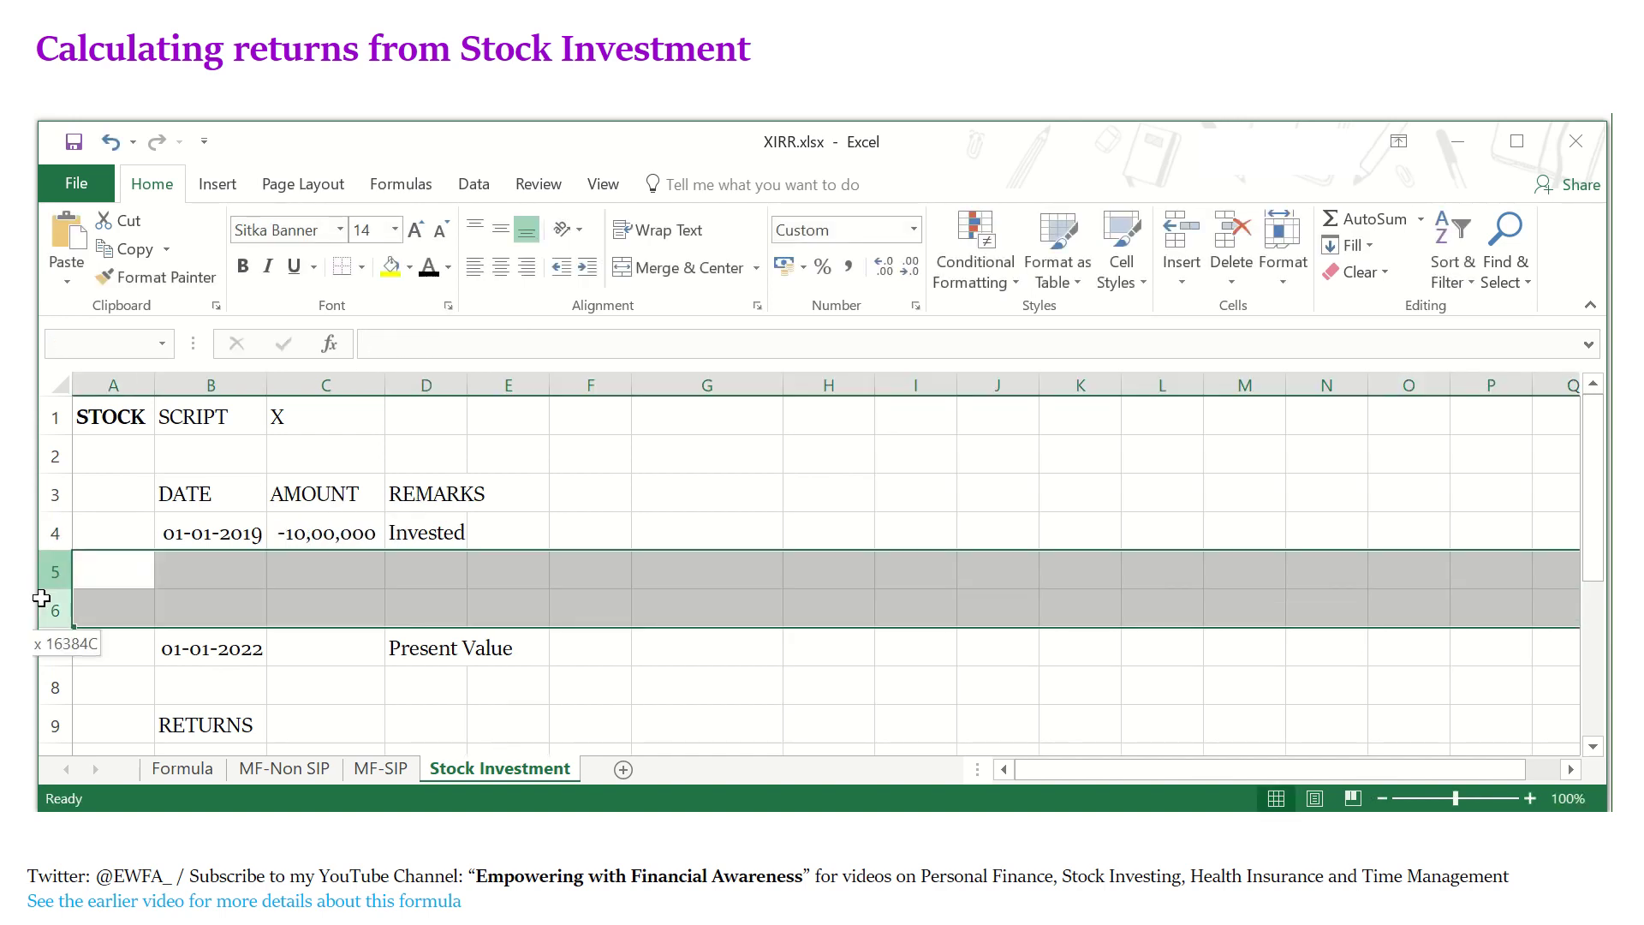
{"action": "right_click", "coordinate": [44, 604]}
{"action": "left_click", "coordinate": [129, 415]}
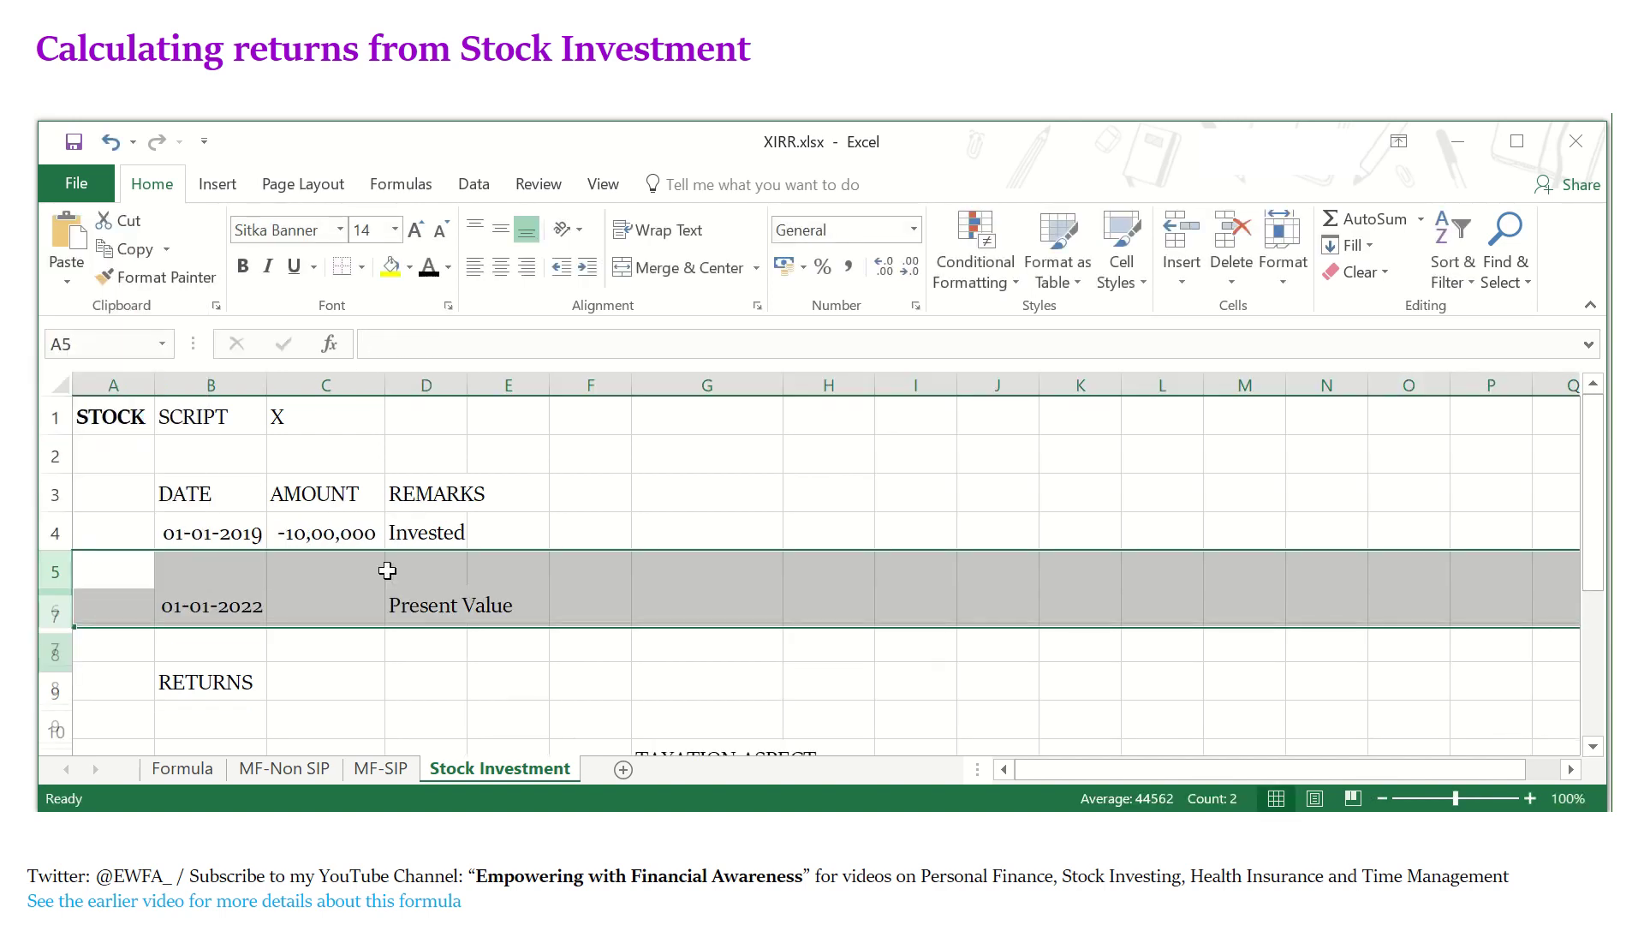
Set the Present Value date to 21-06-2021 and its amount to 18,00,000.
{"action": "left_click", "coordinate": [291, 572]}
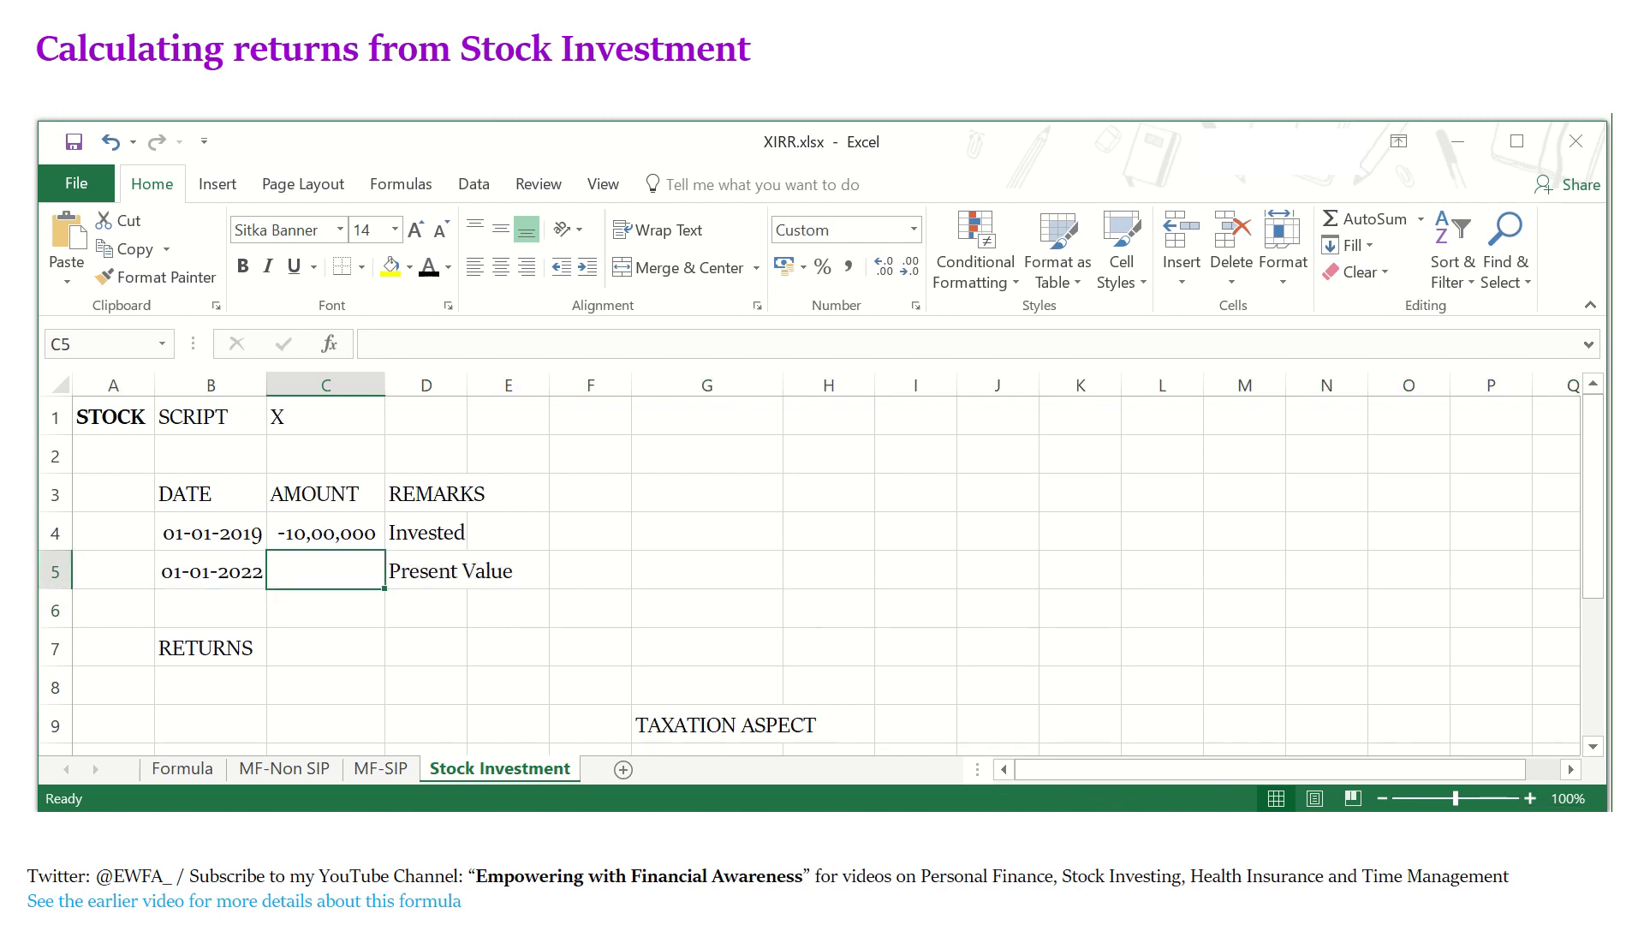
{"action": "left_click", "coordinate": [222, 590]}
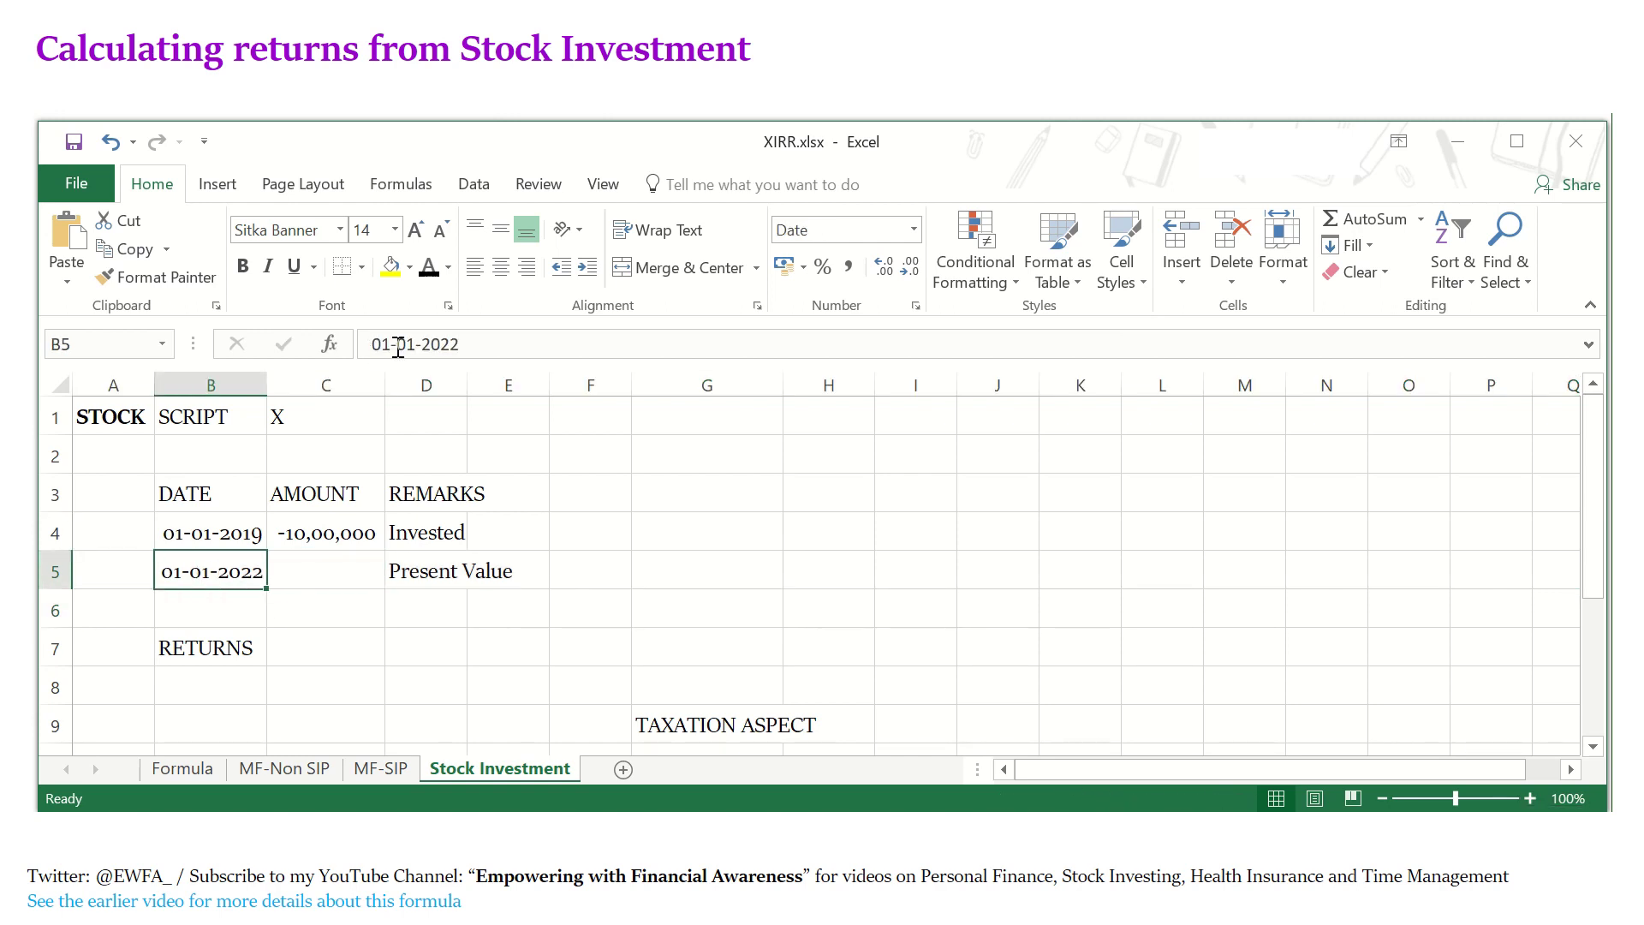
{"action": "left_click_drag", "start_coordinate": [417, 344], "coordinate": [371, 343]}
{"action": "type", "text": "21-"}
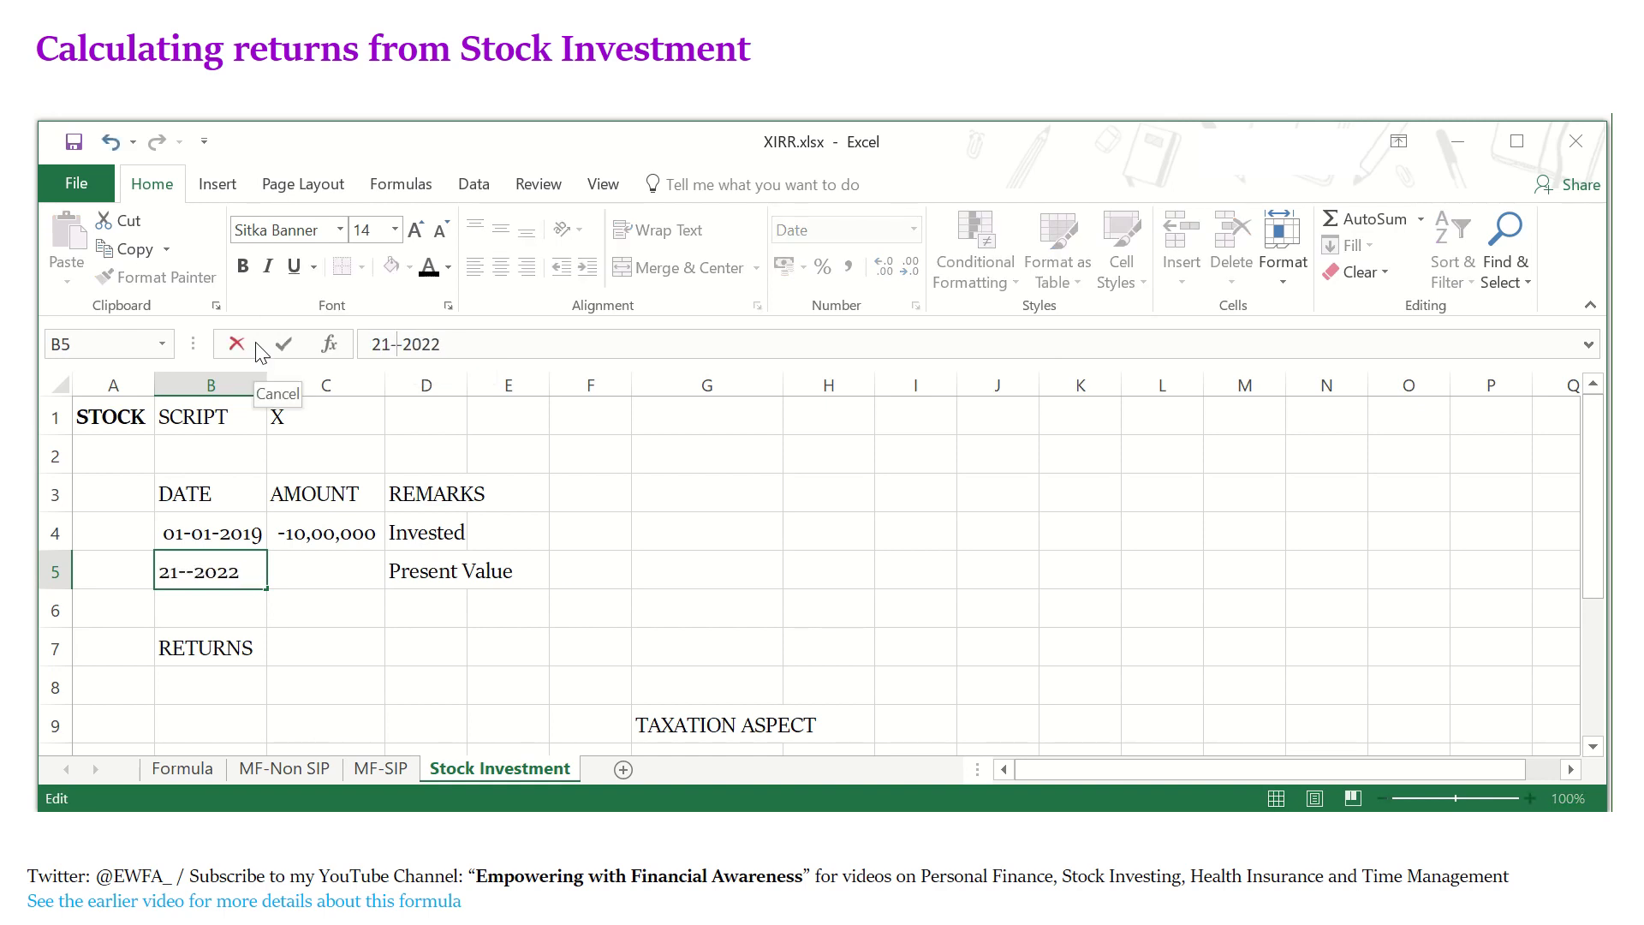
{"action": "type", "text": "6"}
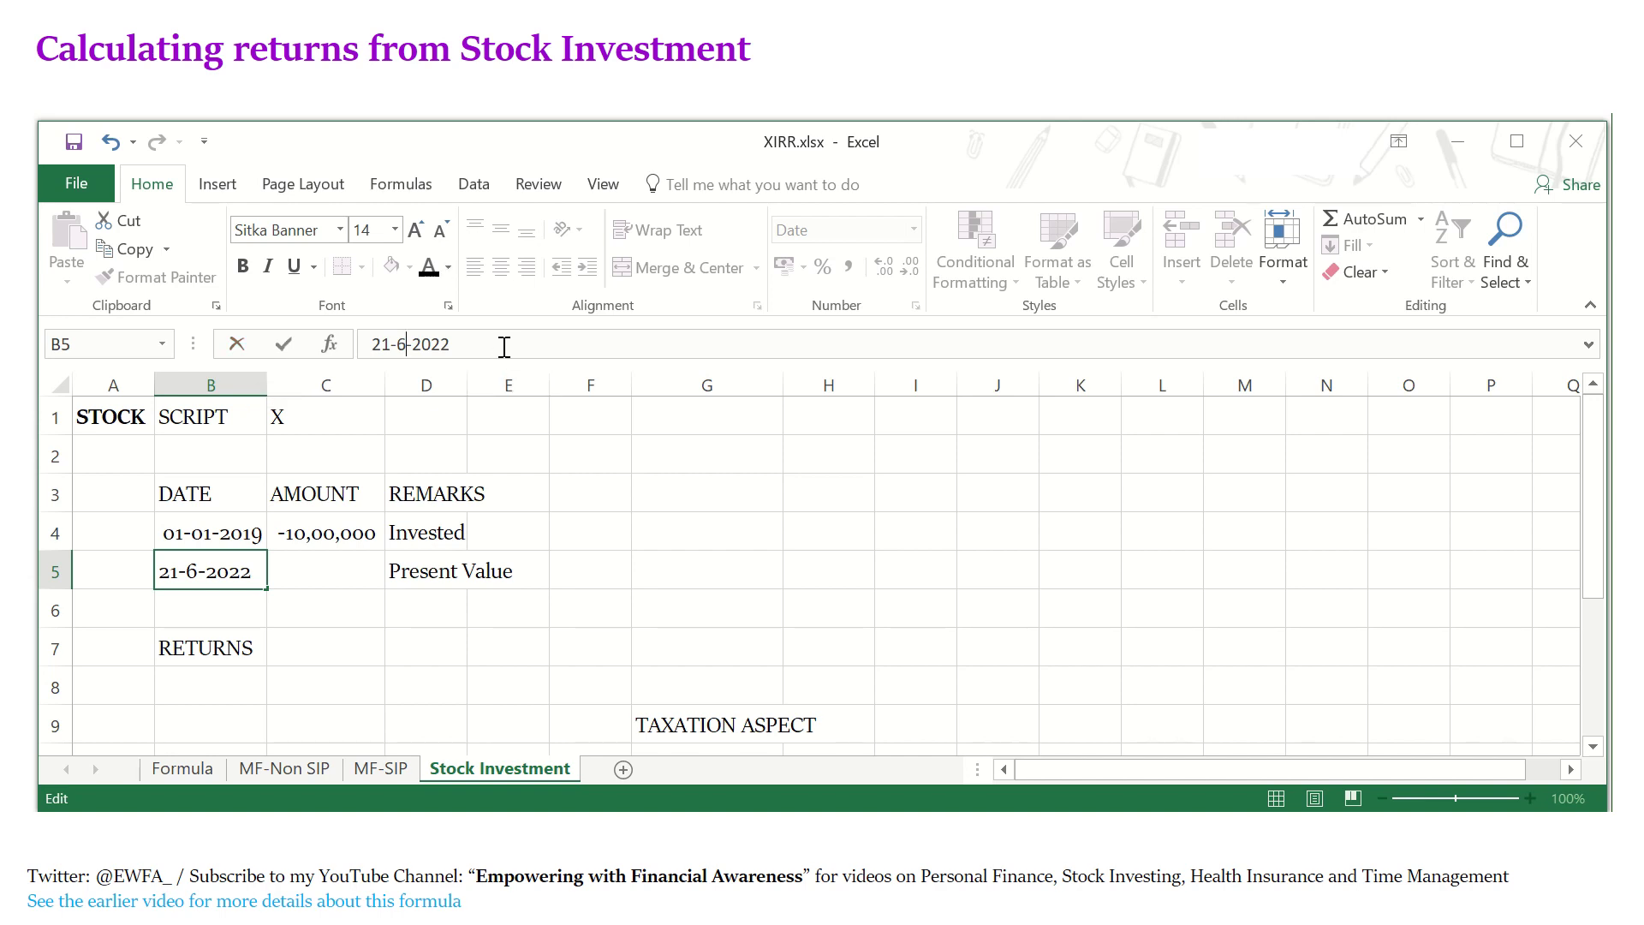
{"action": "key", "text": "Return"}
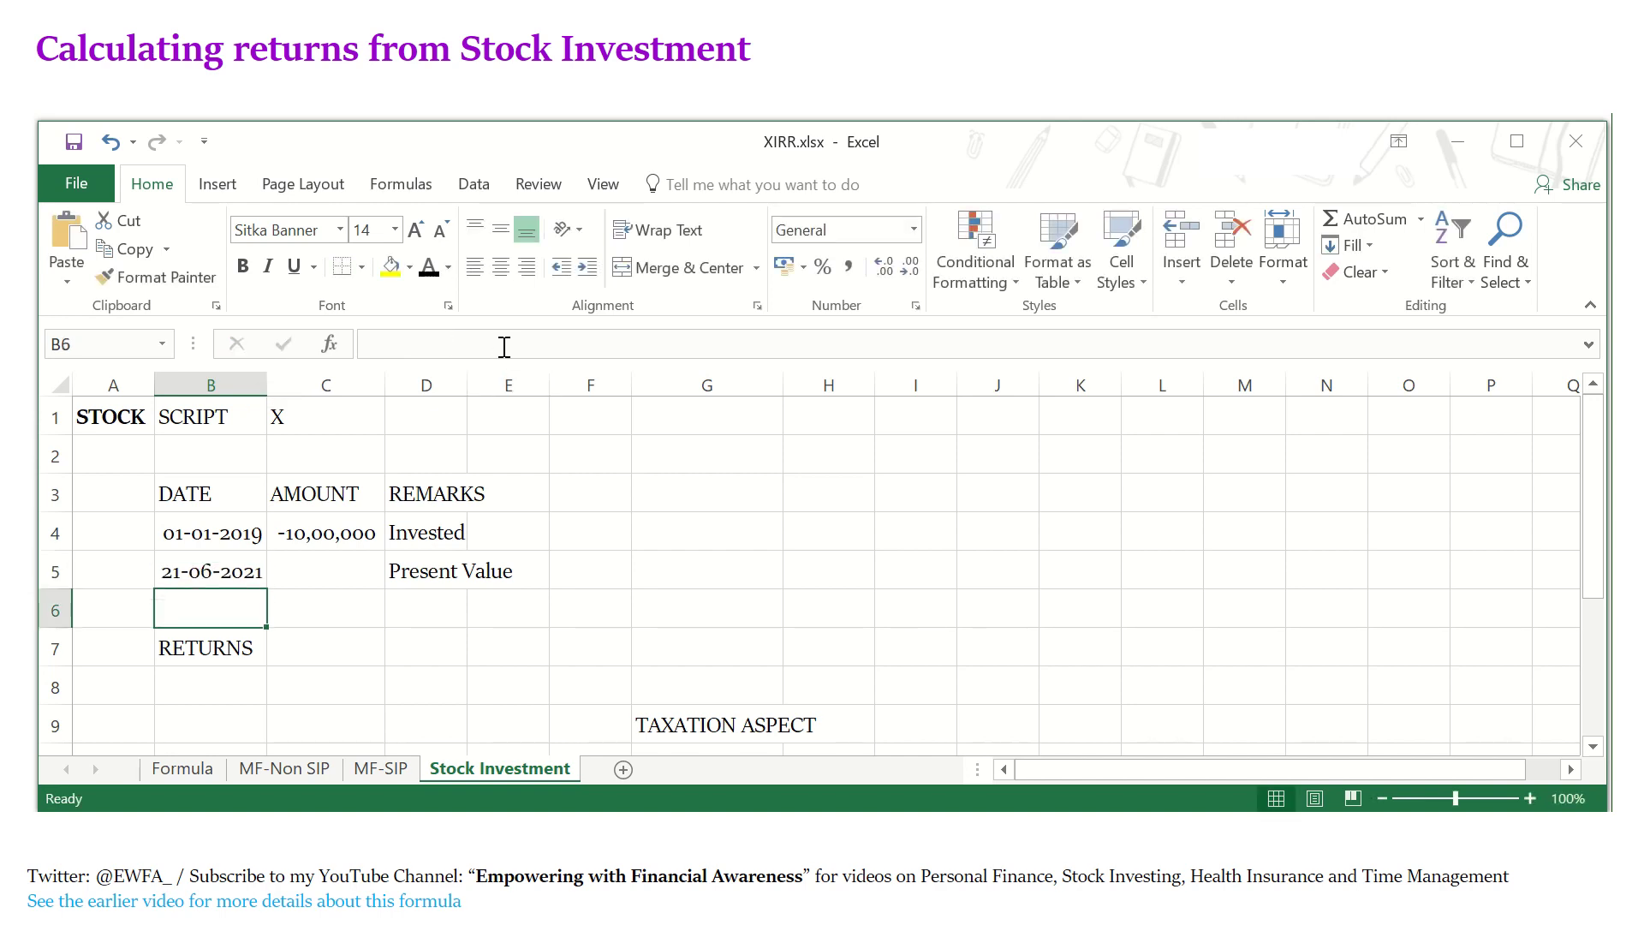
{"action": "left_click", "coordinate": [315, 577]}
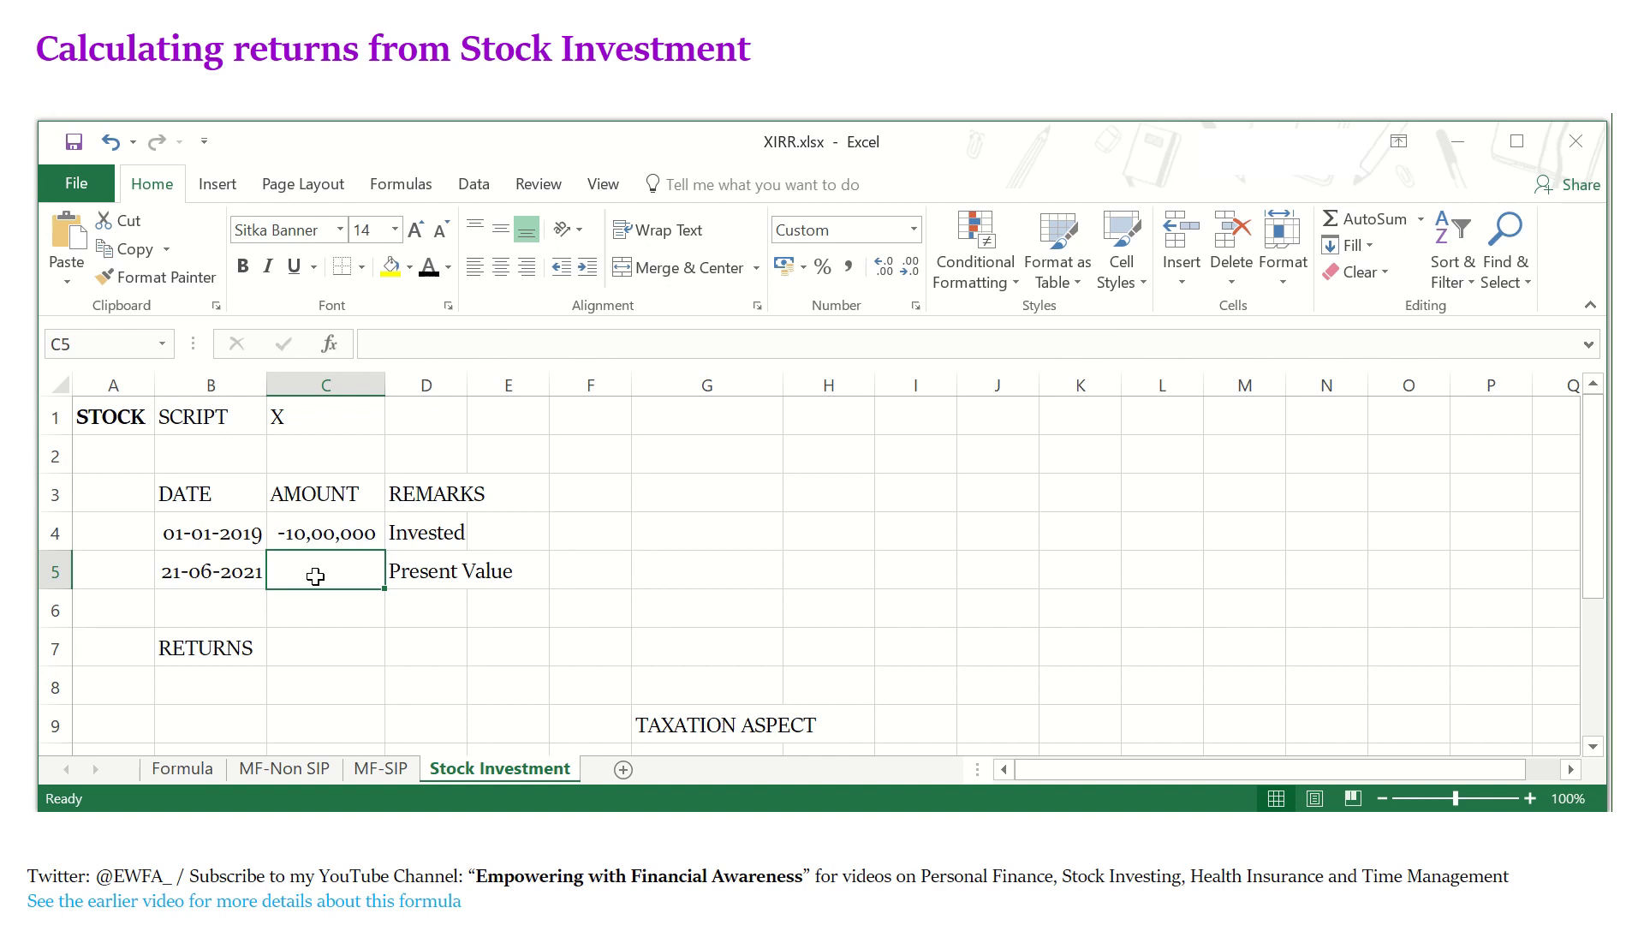
{"action": "type", "text": "18,00,0"}
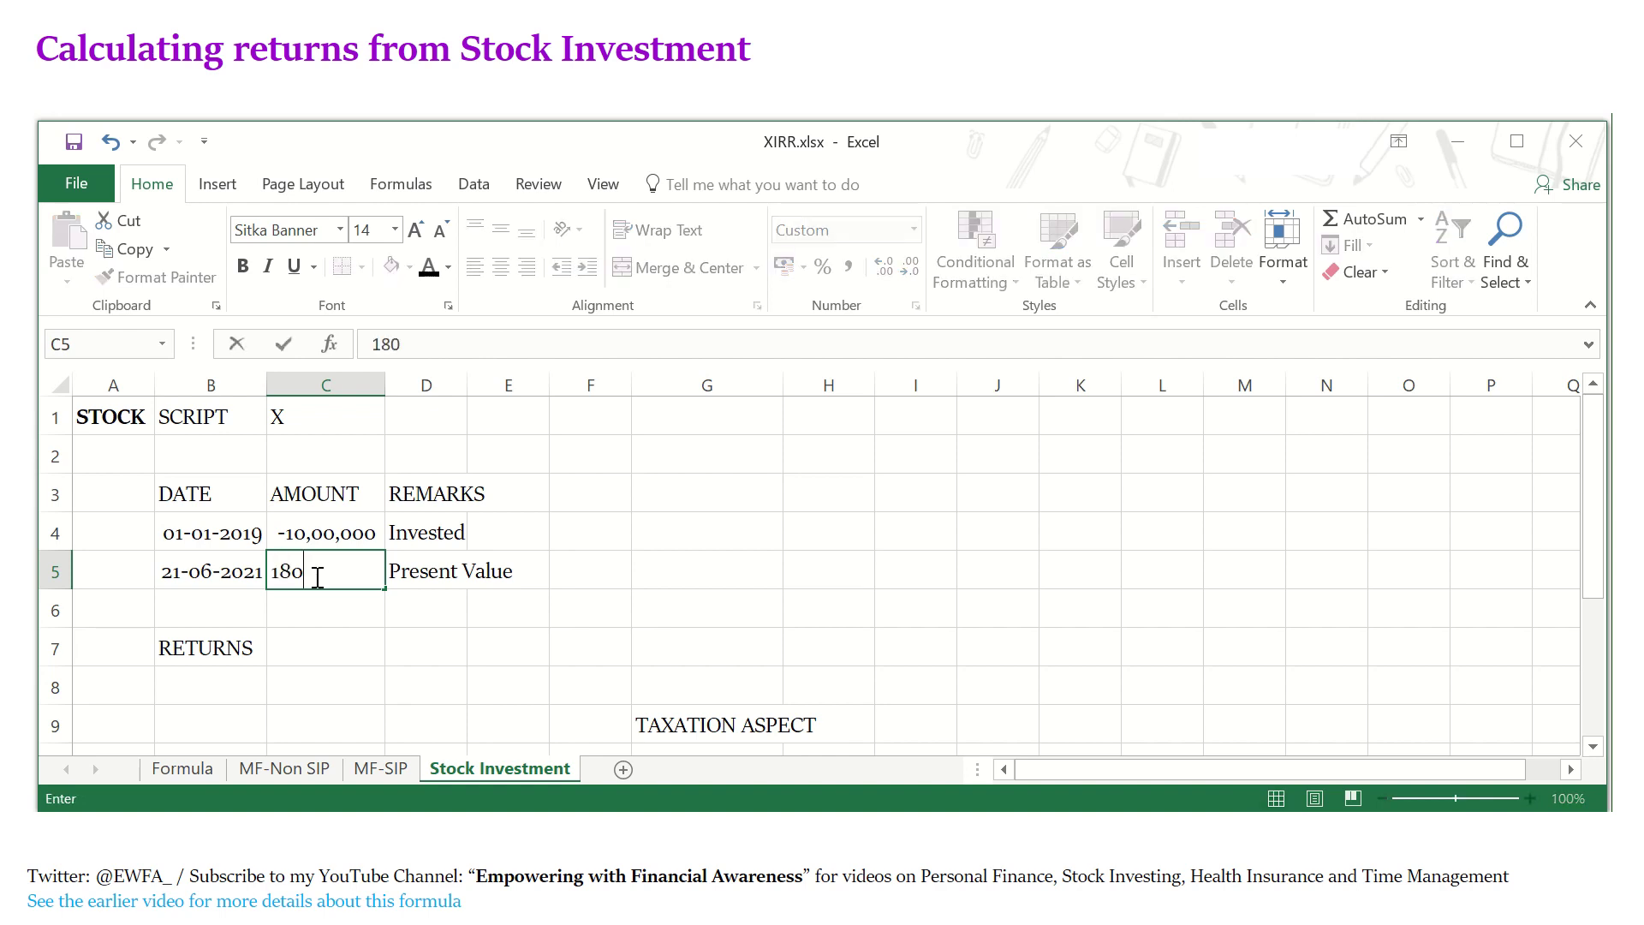
{"action": "type", "text": "0000"}
{"action": "key", "text": "Return"}
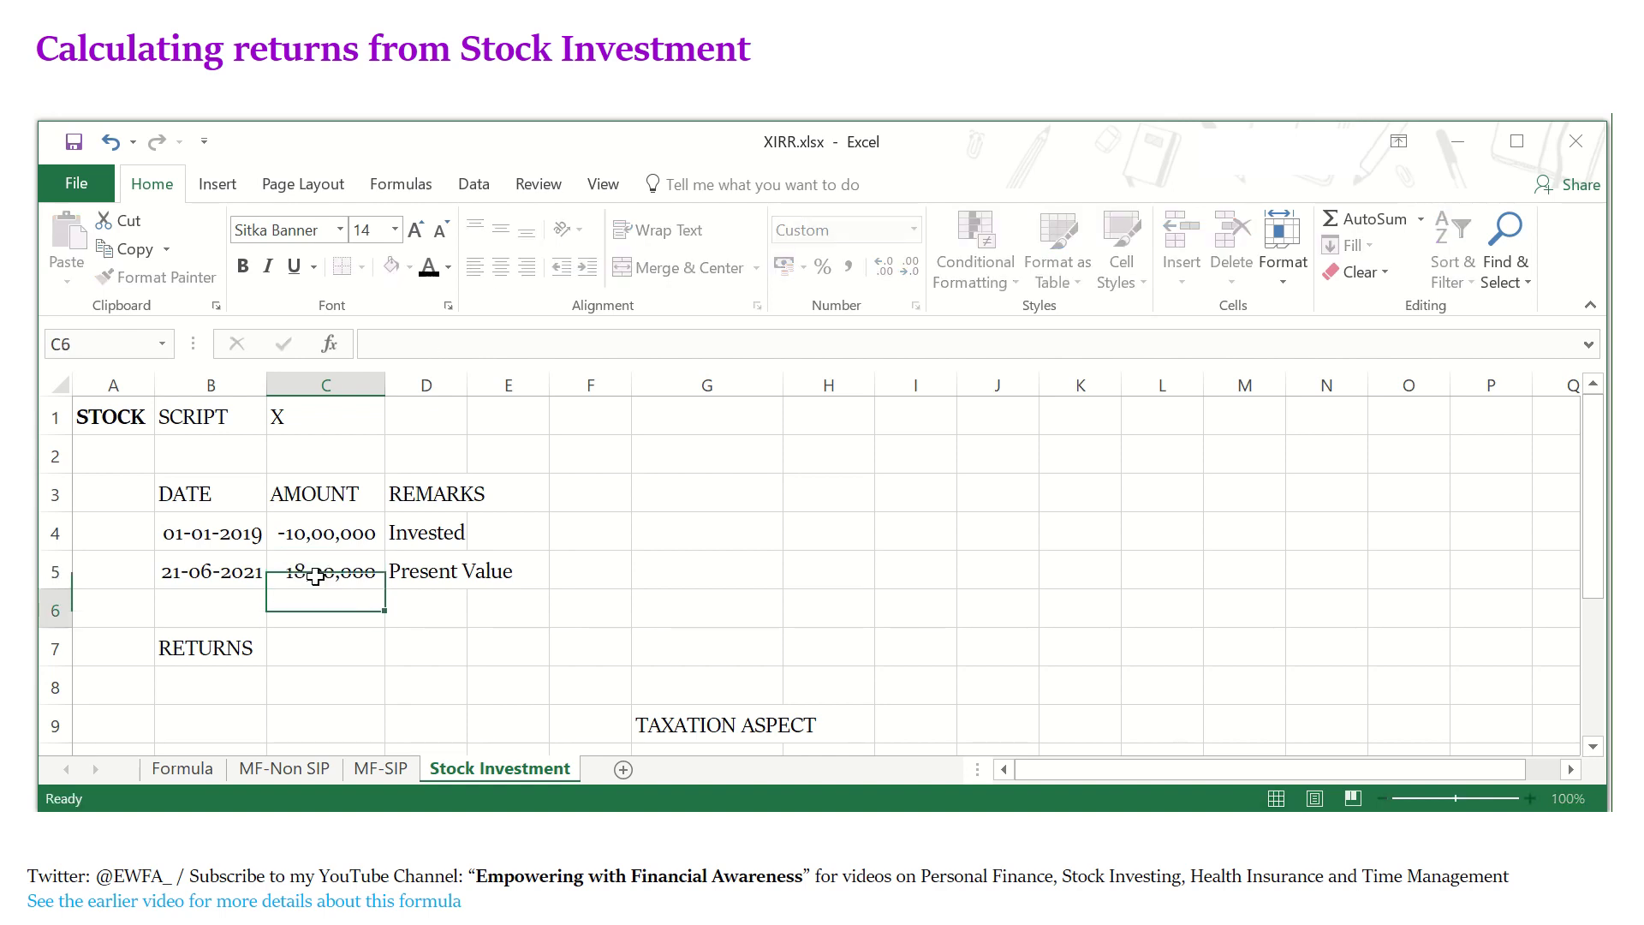
{"action": "left_click", "coordinate": [450, 581]}
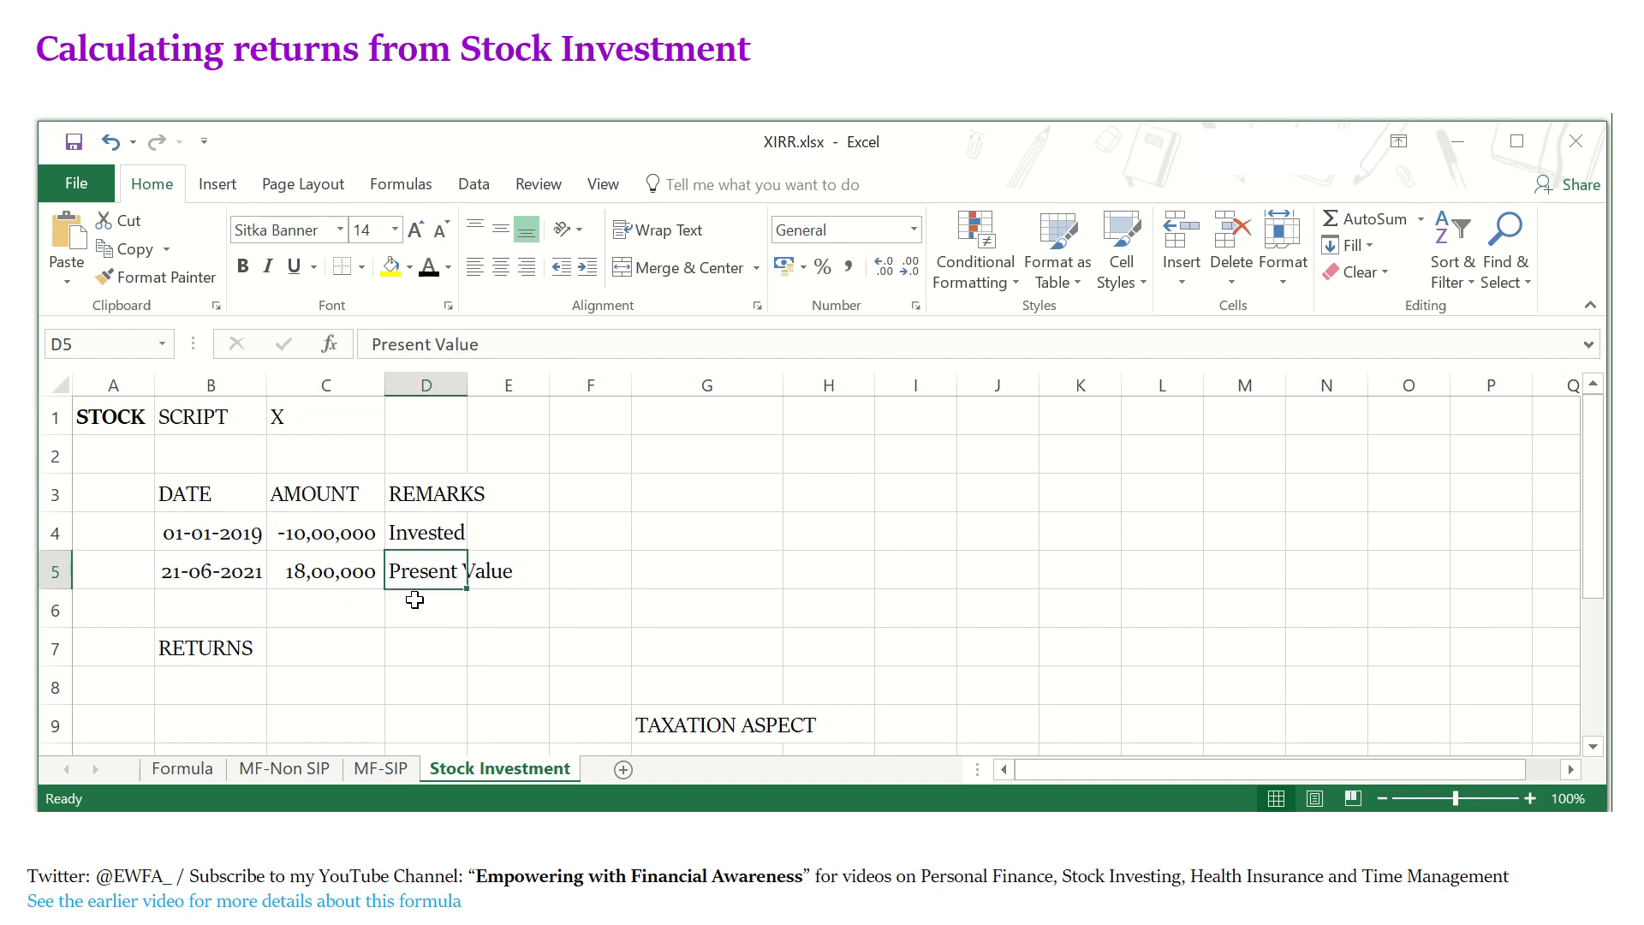
Enter =XIRR(C4:C5,B4:B5) in the RETURNS cell C7, giving 26.85%.
{"action": "left_click", "coordinate": [316, 645]}
{"action": "type", "text": "="}
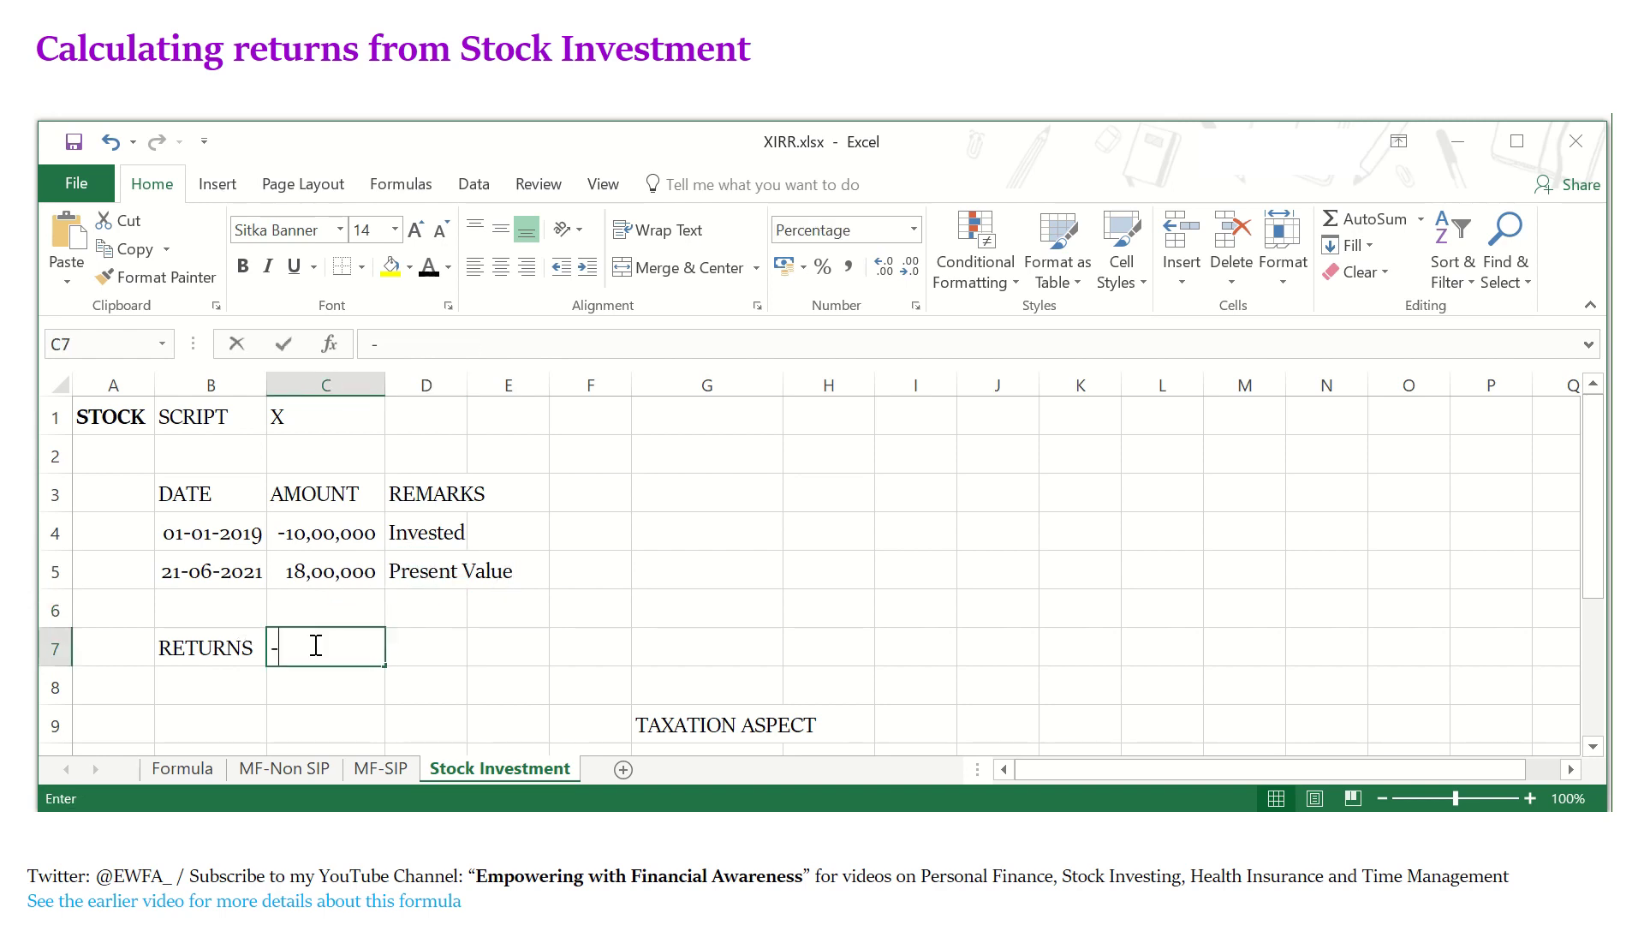
{"action": "type", "text": "xirr"}
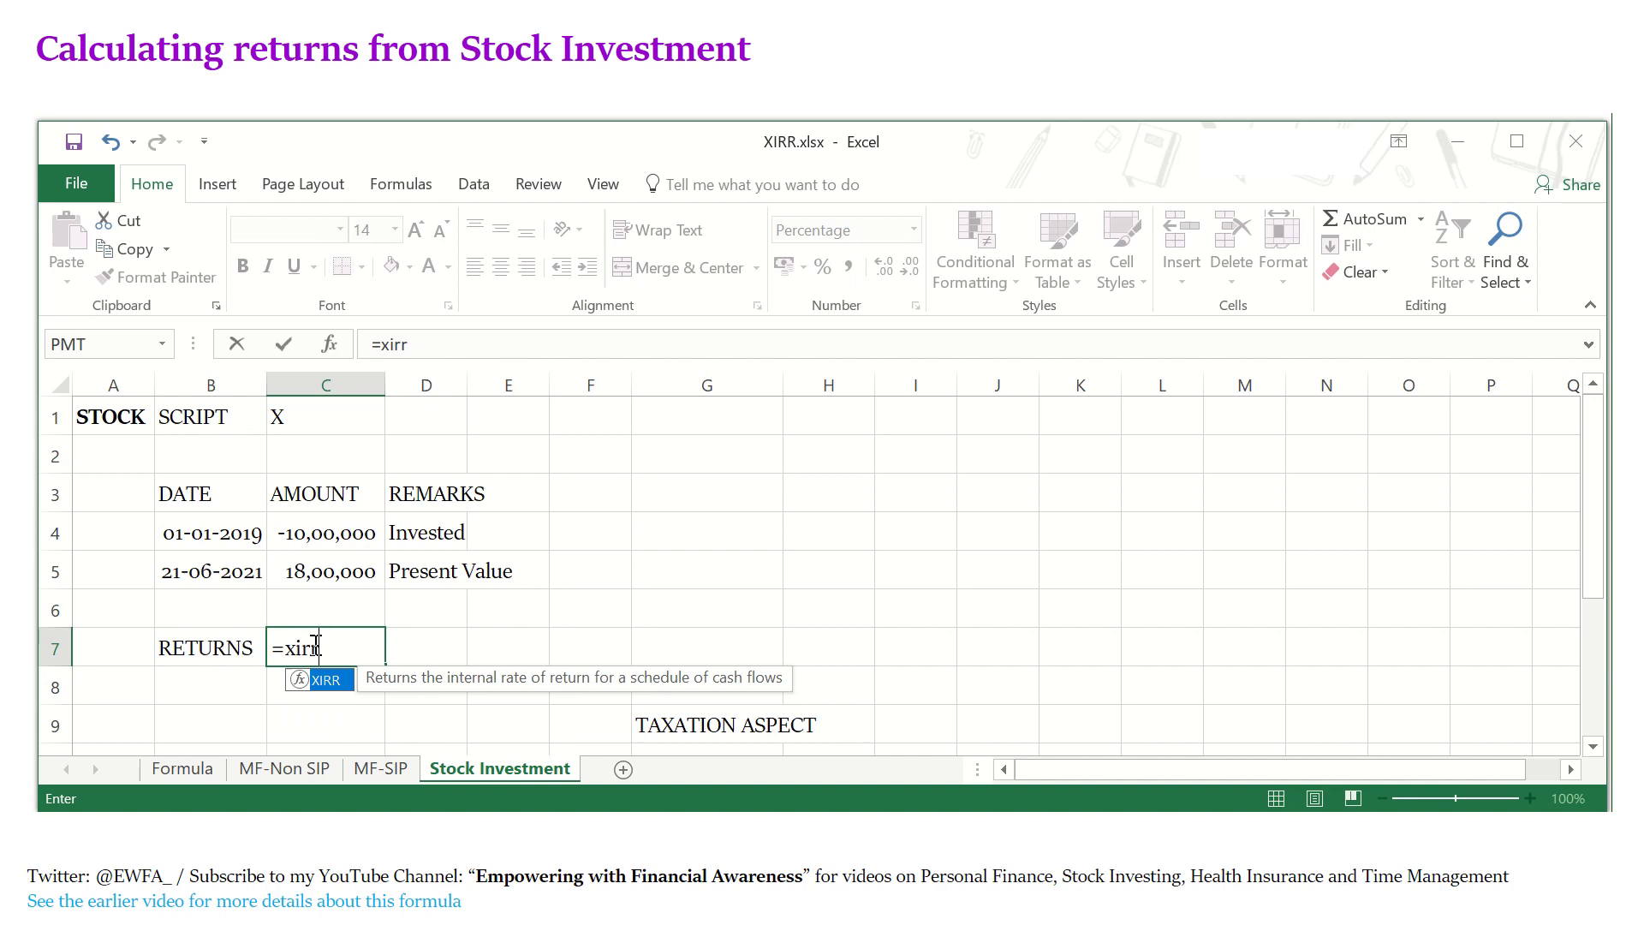
{"action": "type", "text": "("}
{"action": "left_click_drag", "start_coordinate": [339, 540], "coordinate": [343, 570]}
{"action": "type", "text": ","}
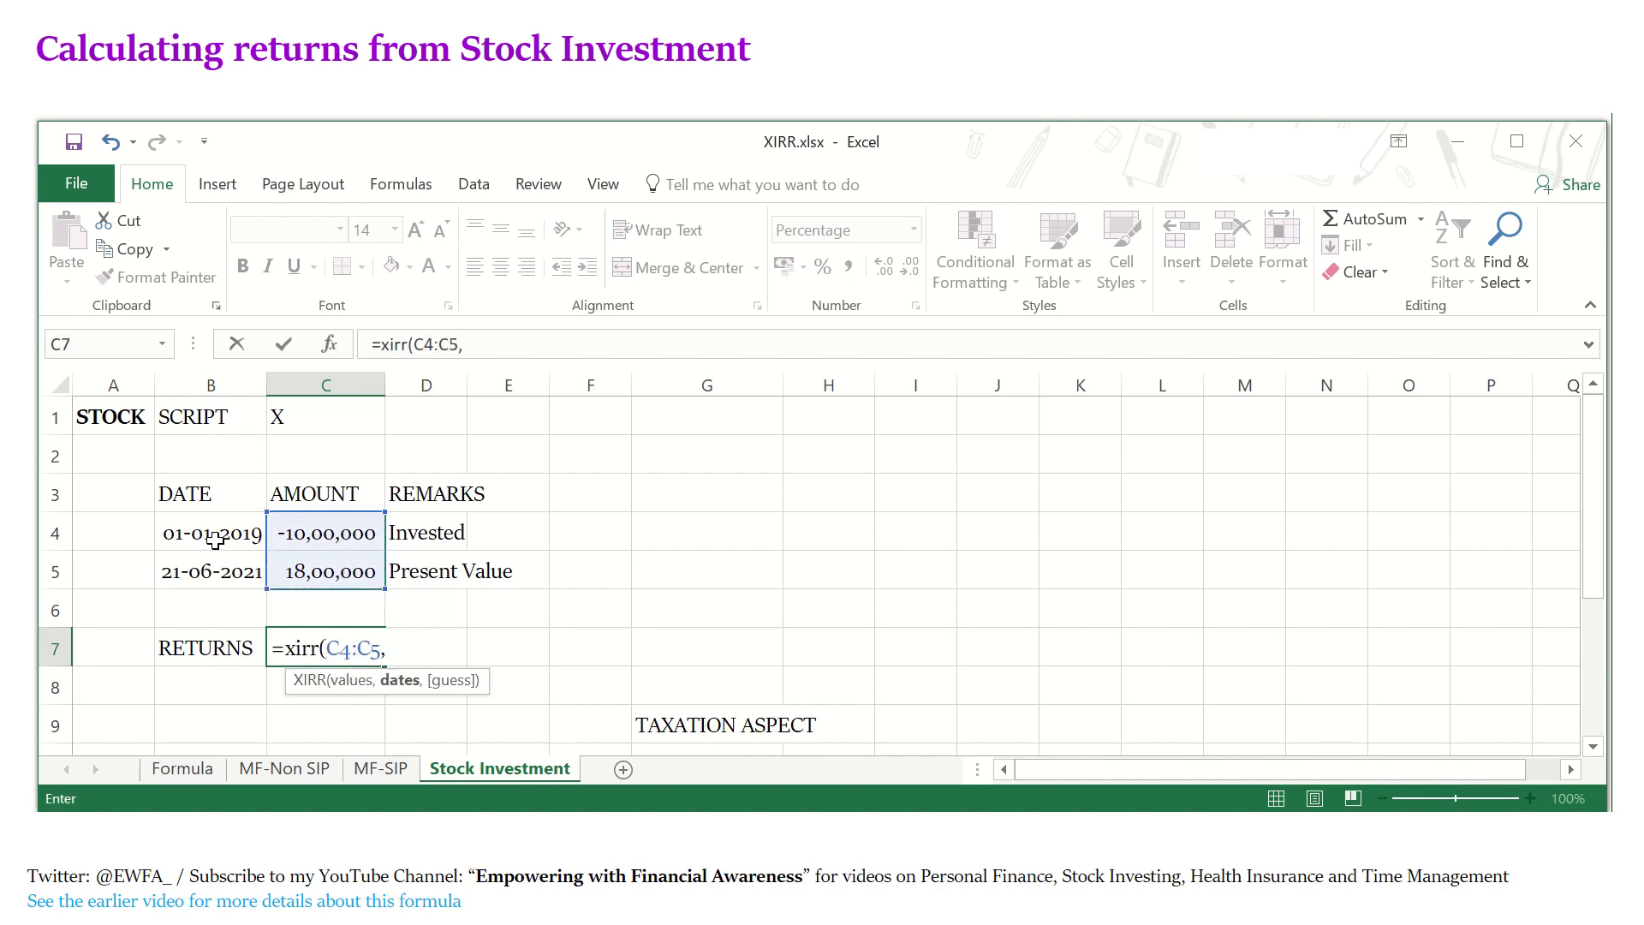
{"action": "left_click_drag", "start_coordinate": [214, 538], "coordinate": [215, 562]}
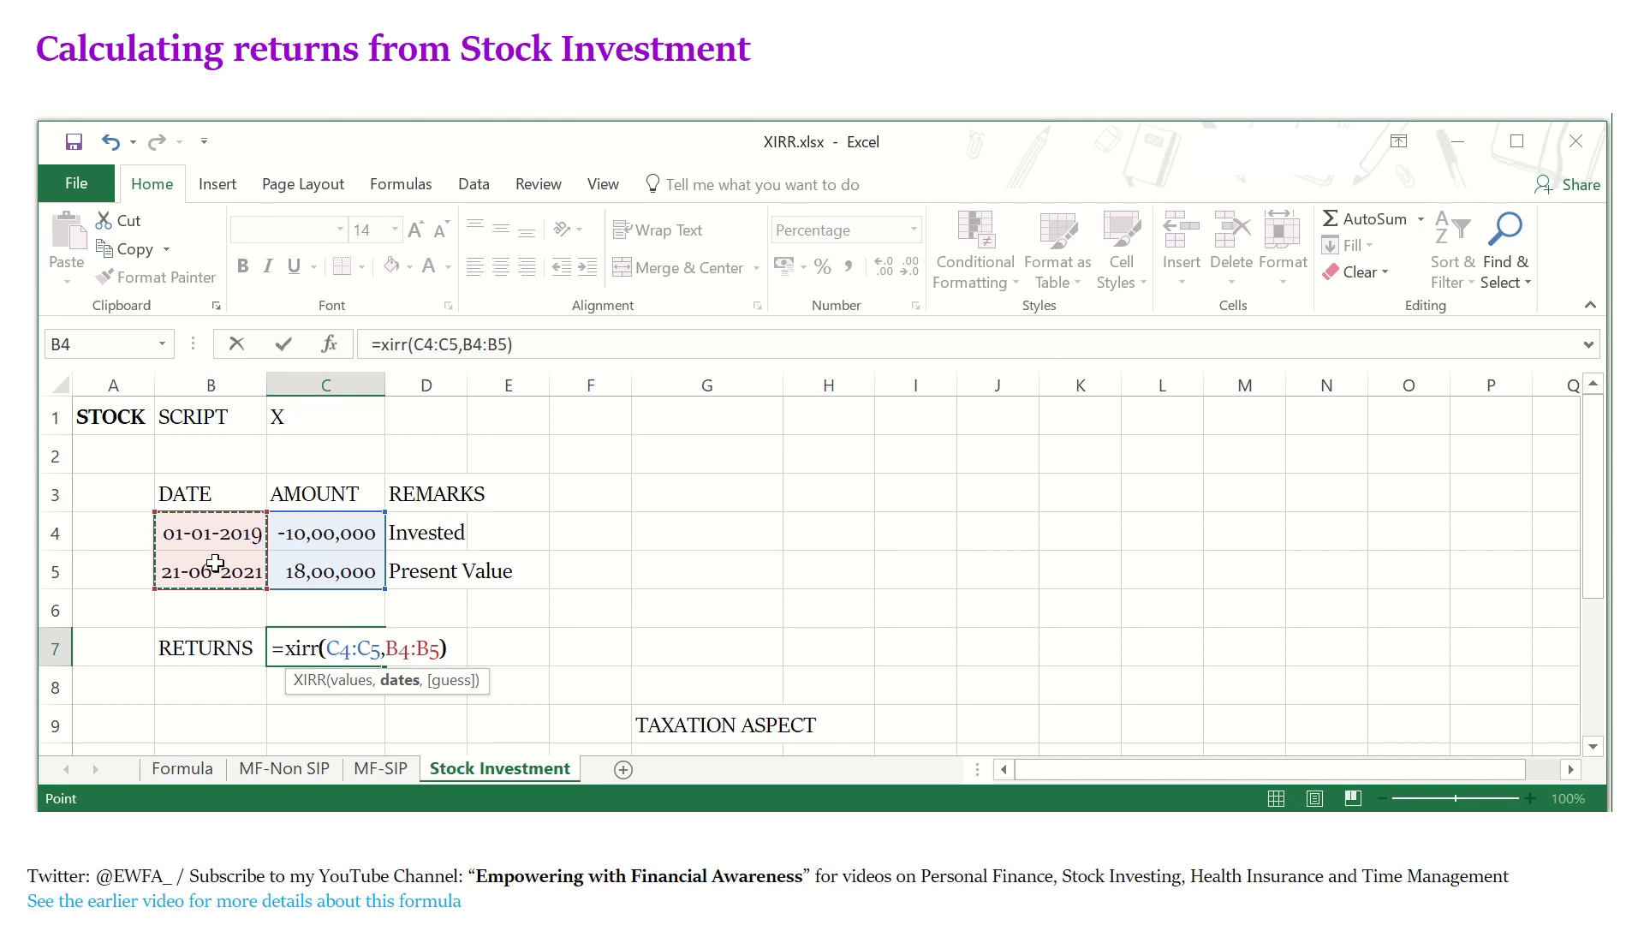
{"action": "key", "text": "Return"}
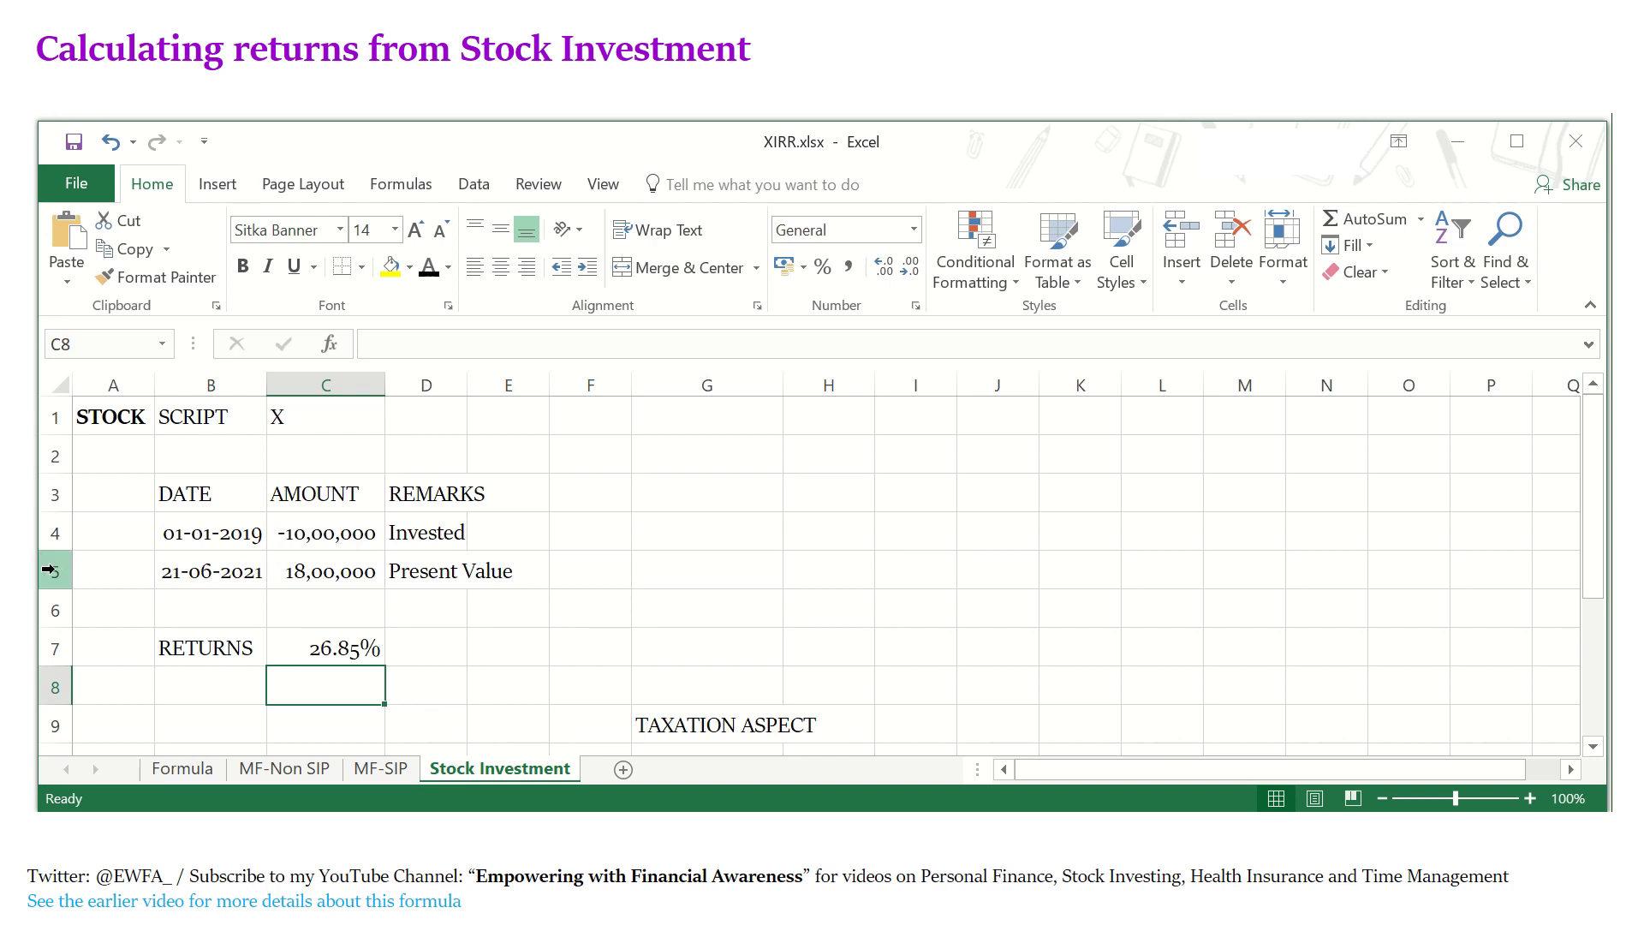
{"action": "left_click", "coordinate": [1004, 569]}
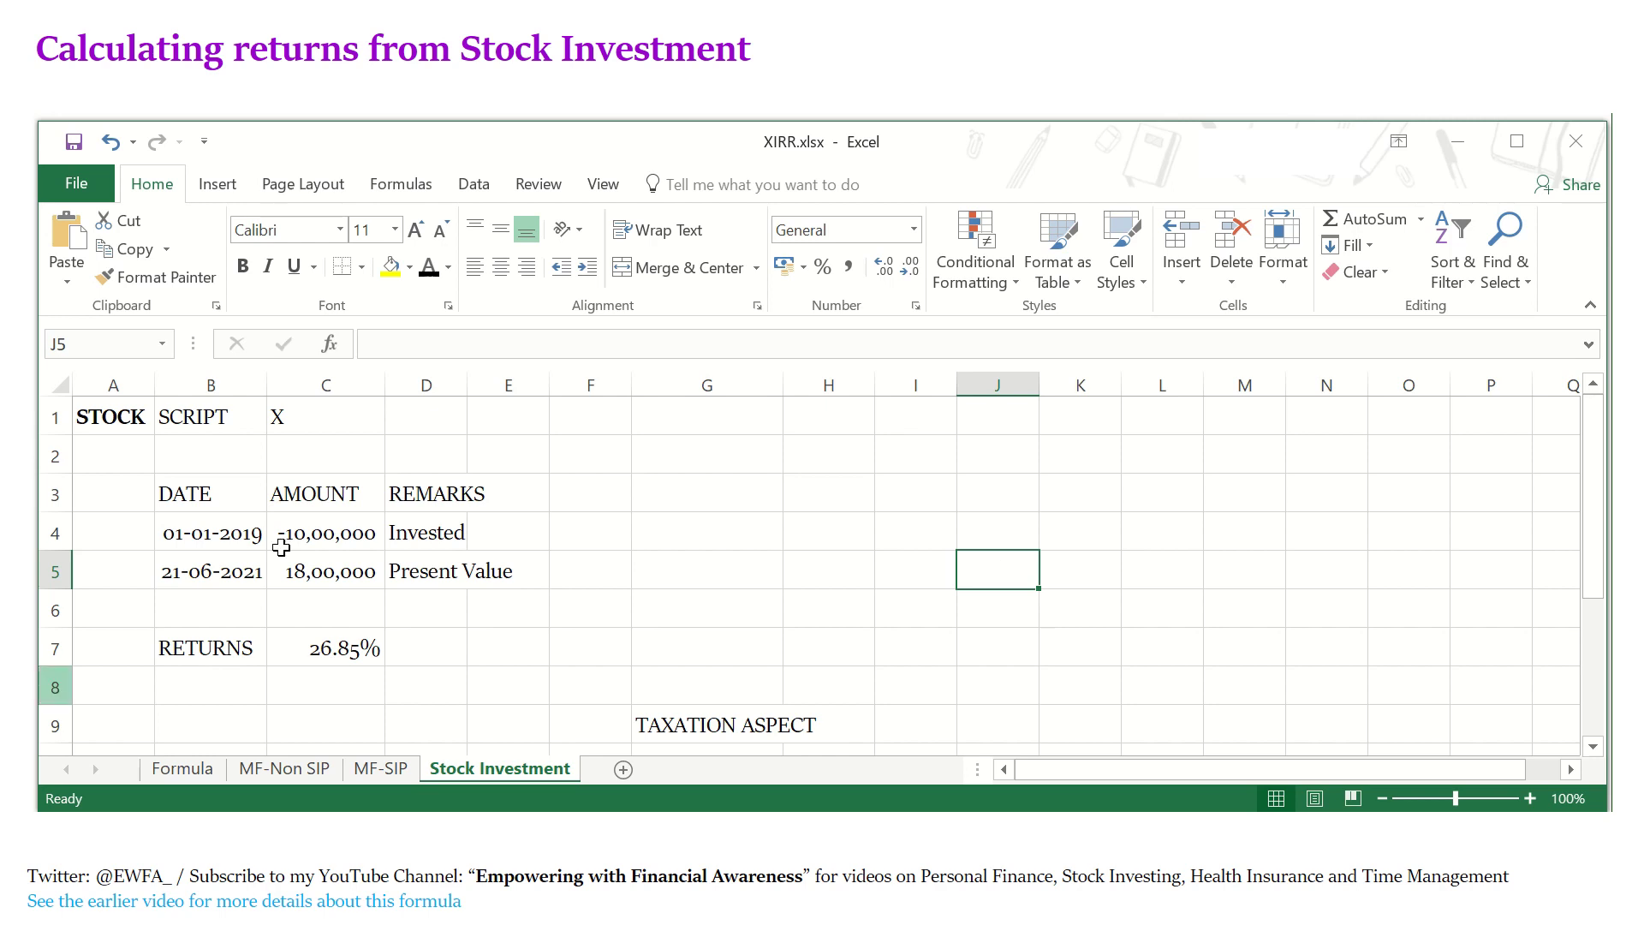
Insert two blank rows above the Present Value row.
{"action": "left_click", "coordinate": [54, 569]}
{"action": "right_click", "coordinate": [55, 569]}
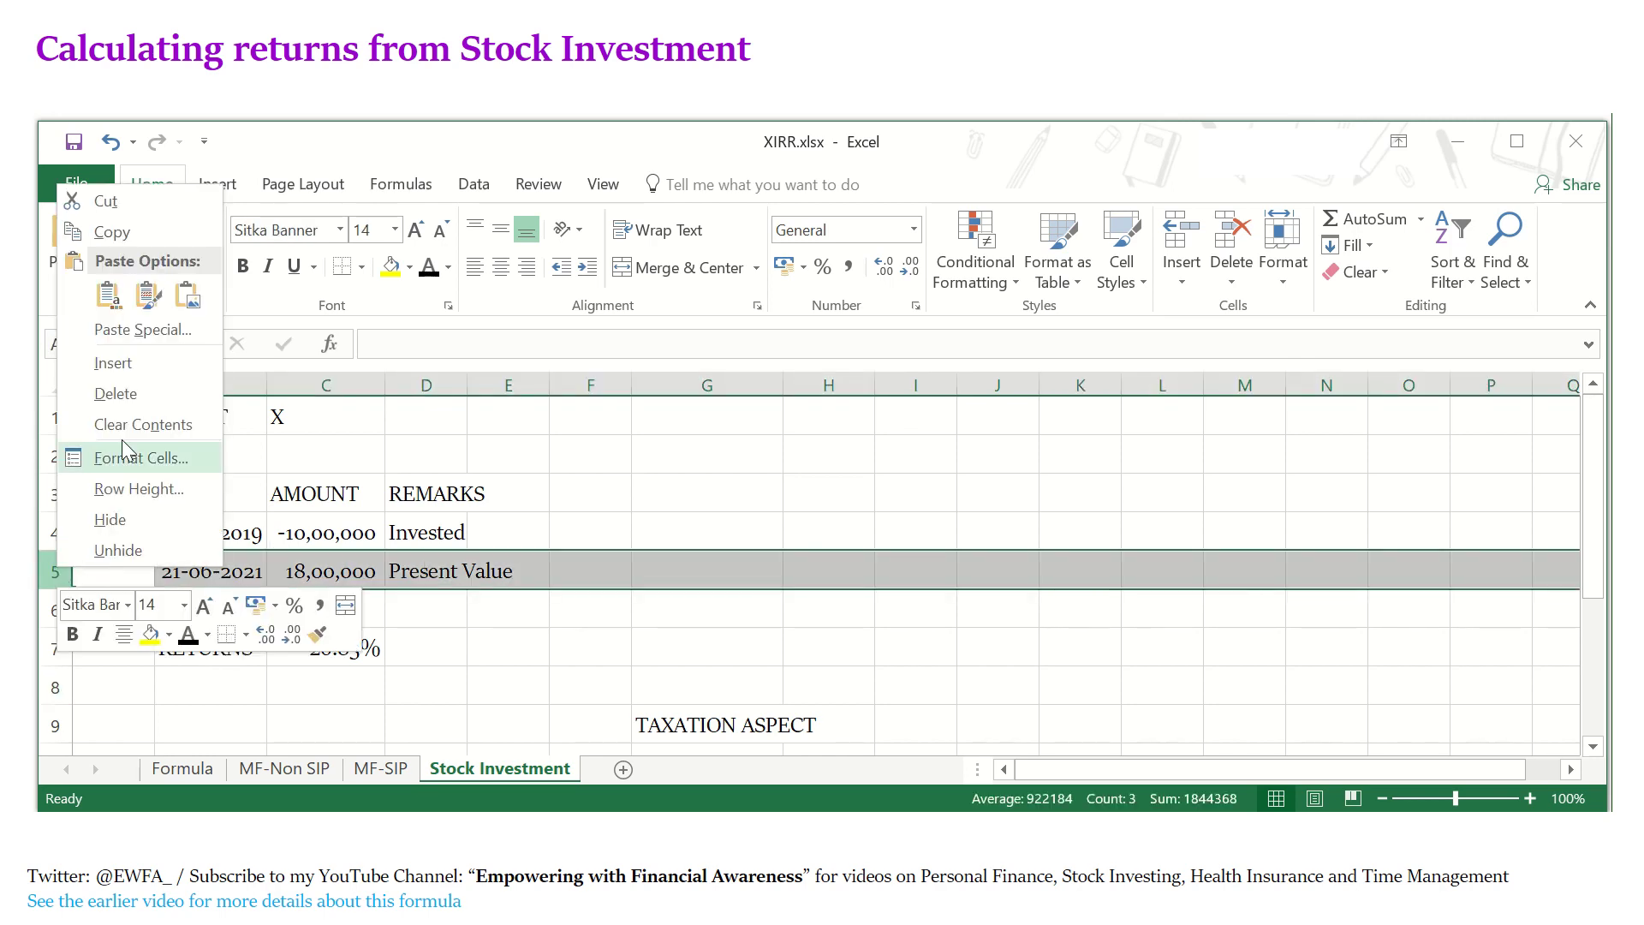
{"action": "left_click", "coordinate": [125, 369]}
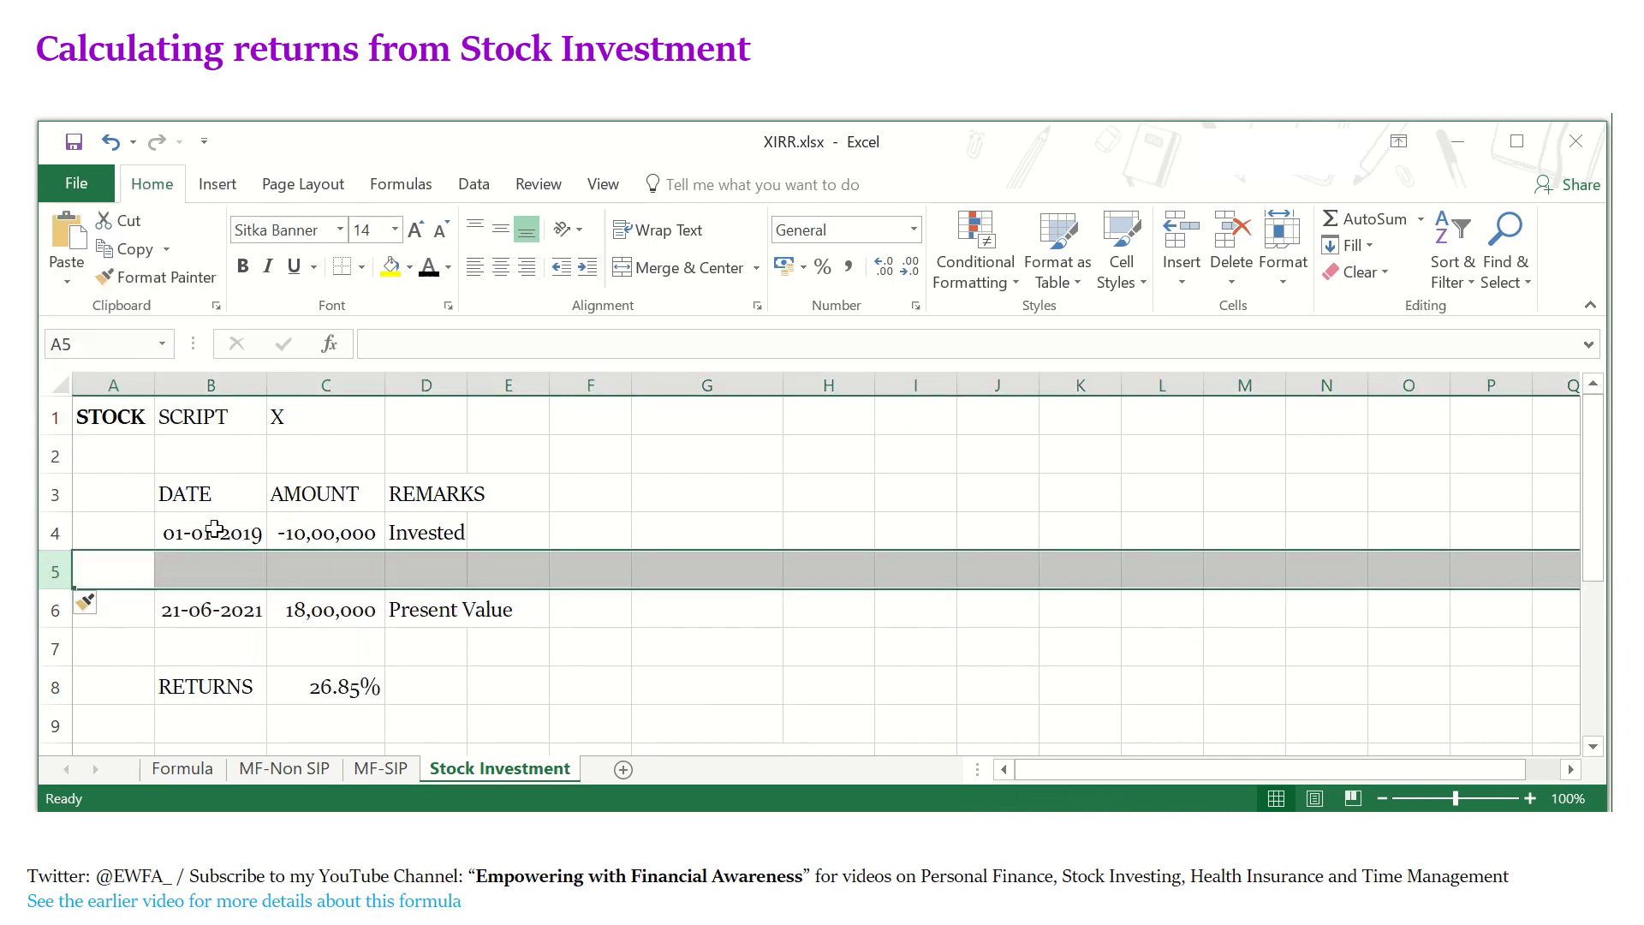
{"action": "right_click", "coordinate": [57, 570]}
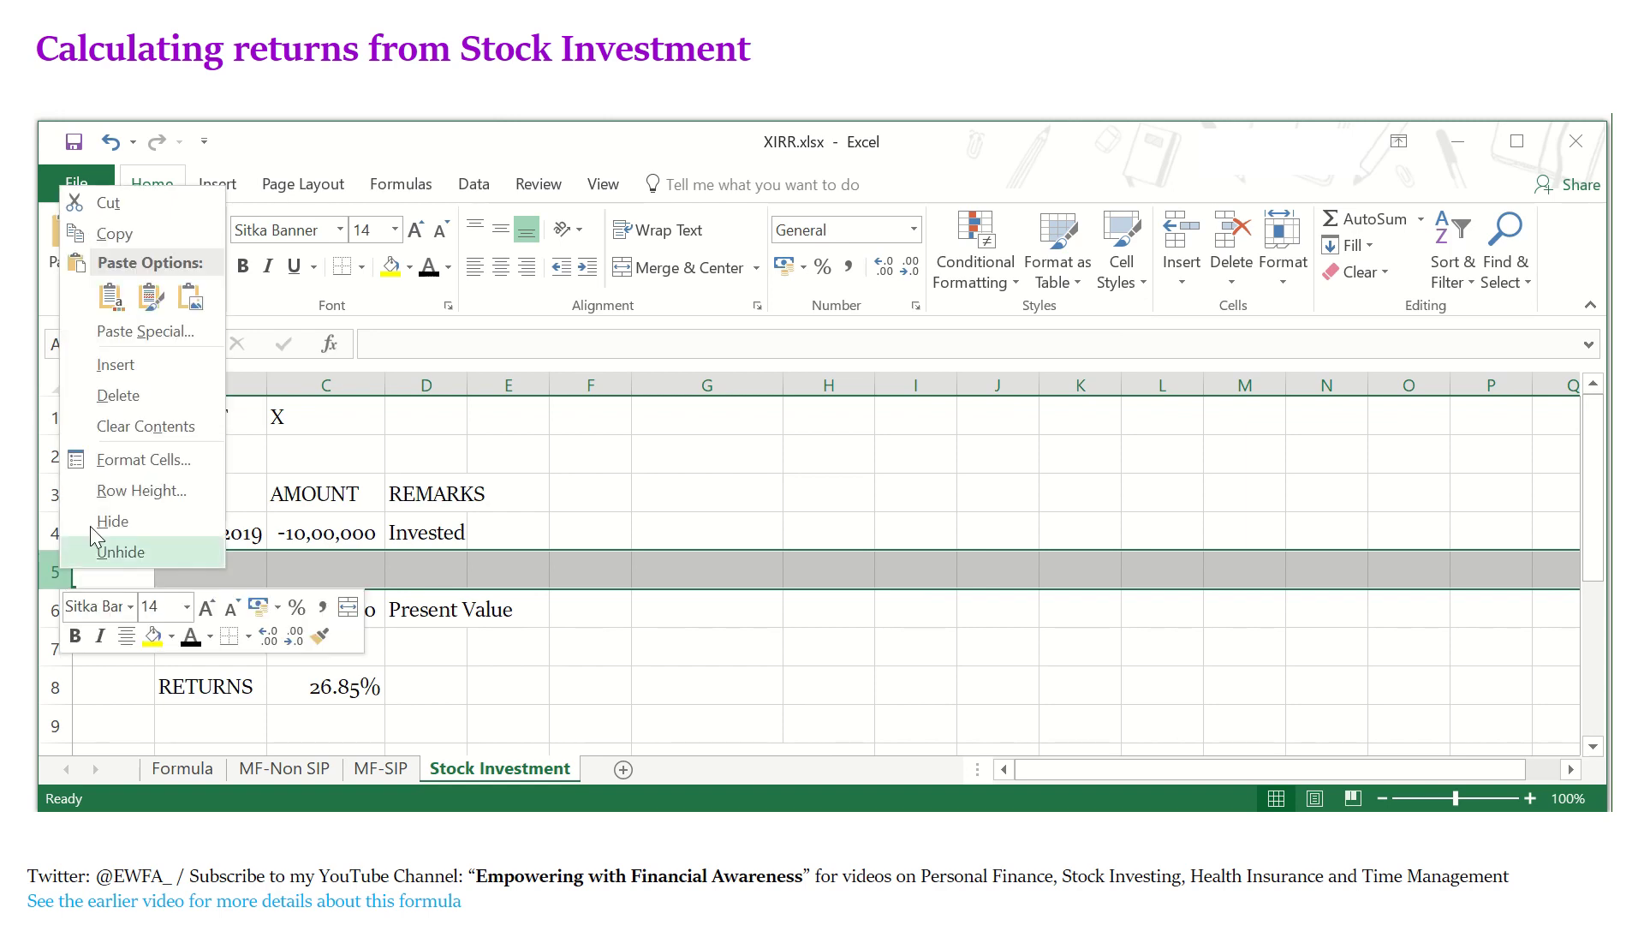
{"action": "left_click", "coordinate": [115, 365]}
Copy the B4 date into B5 and change it to 15-08-2019.
{"action": "left_click", "coordinate": [220, 554]}
{"action": "left_click", "coordinate": [225, 526]}
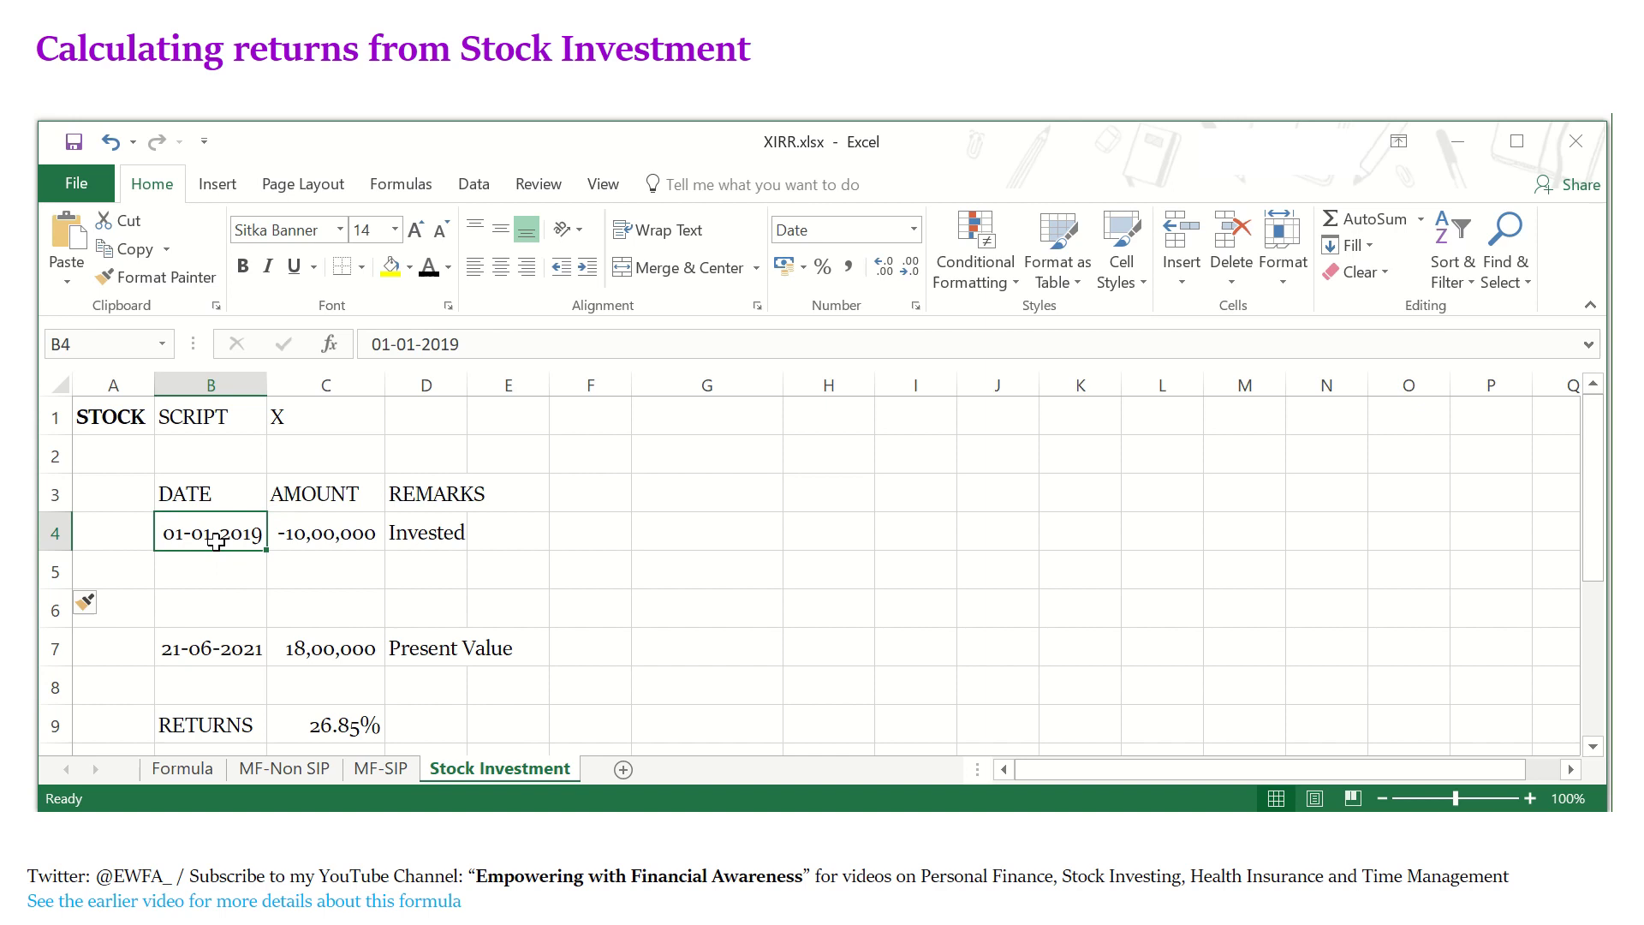
{"action": "key", "text": "ctrl+c"}
{"action": "left_click", "coordinate": [233, 561]}
{"action": "key", "text": "ctrl+v"}
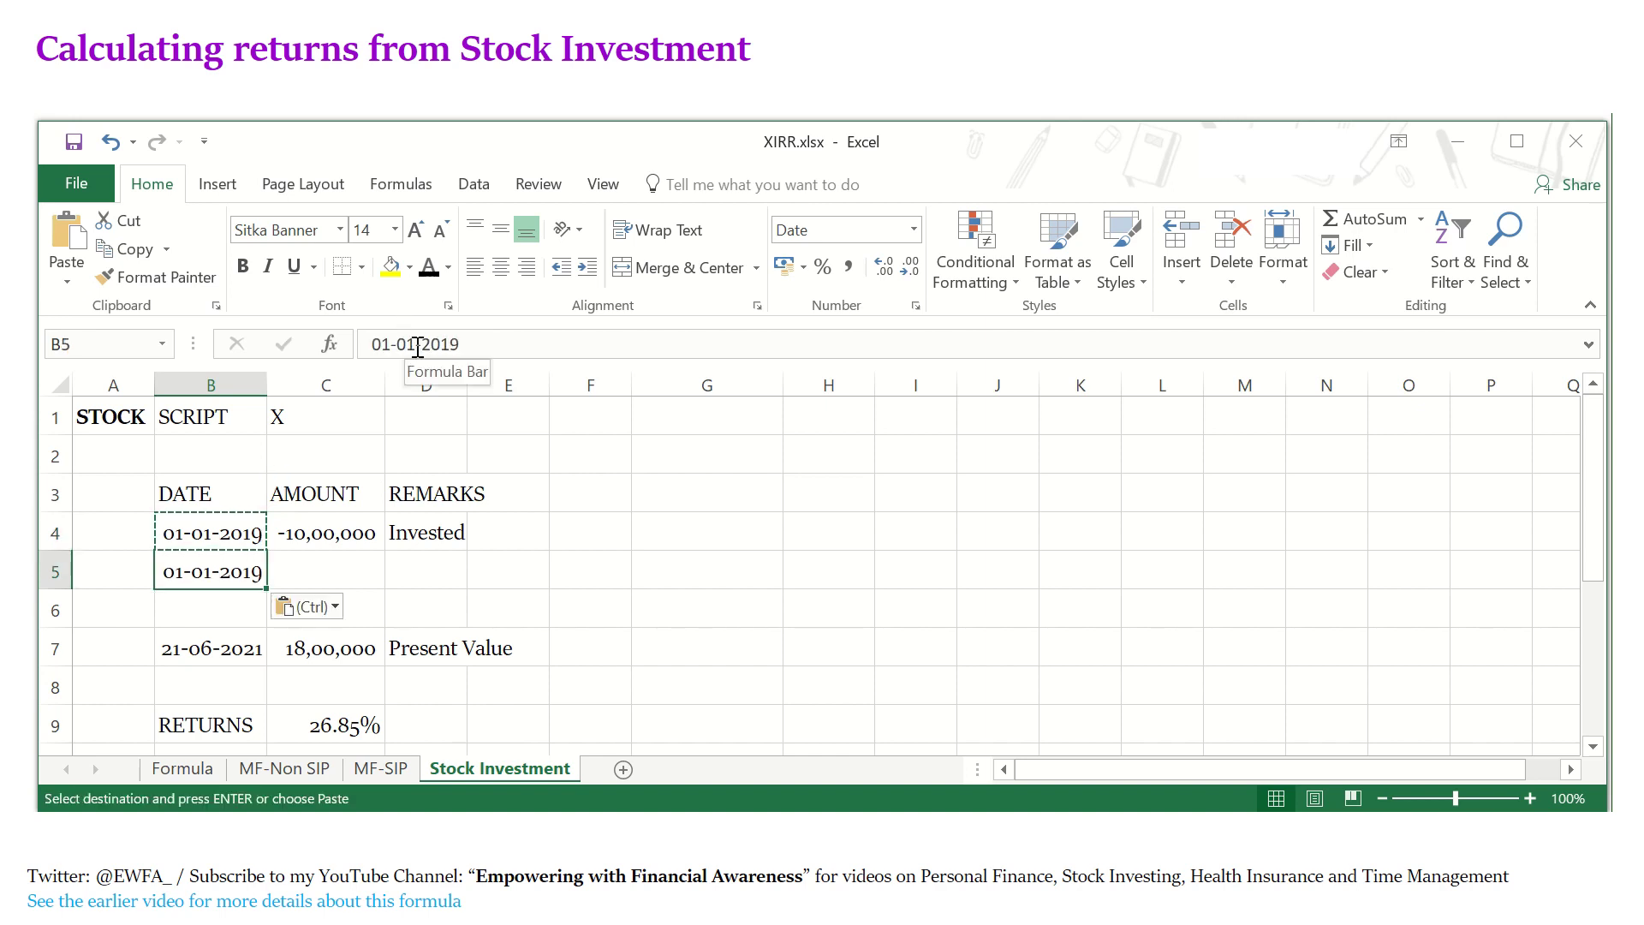
{"action": "left_click_drag", "start_coordinate": [415, 344], "coordinate": [161, 356]}
{"action": "type", "text": "15-"}
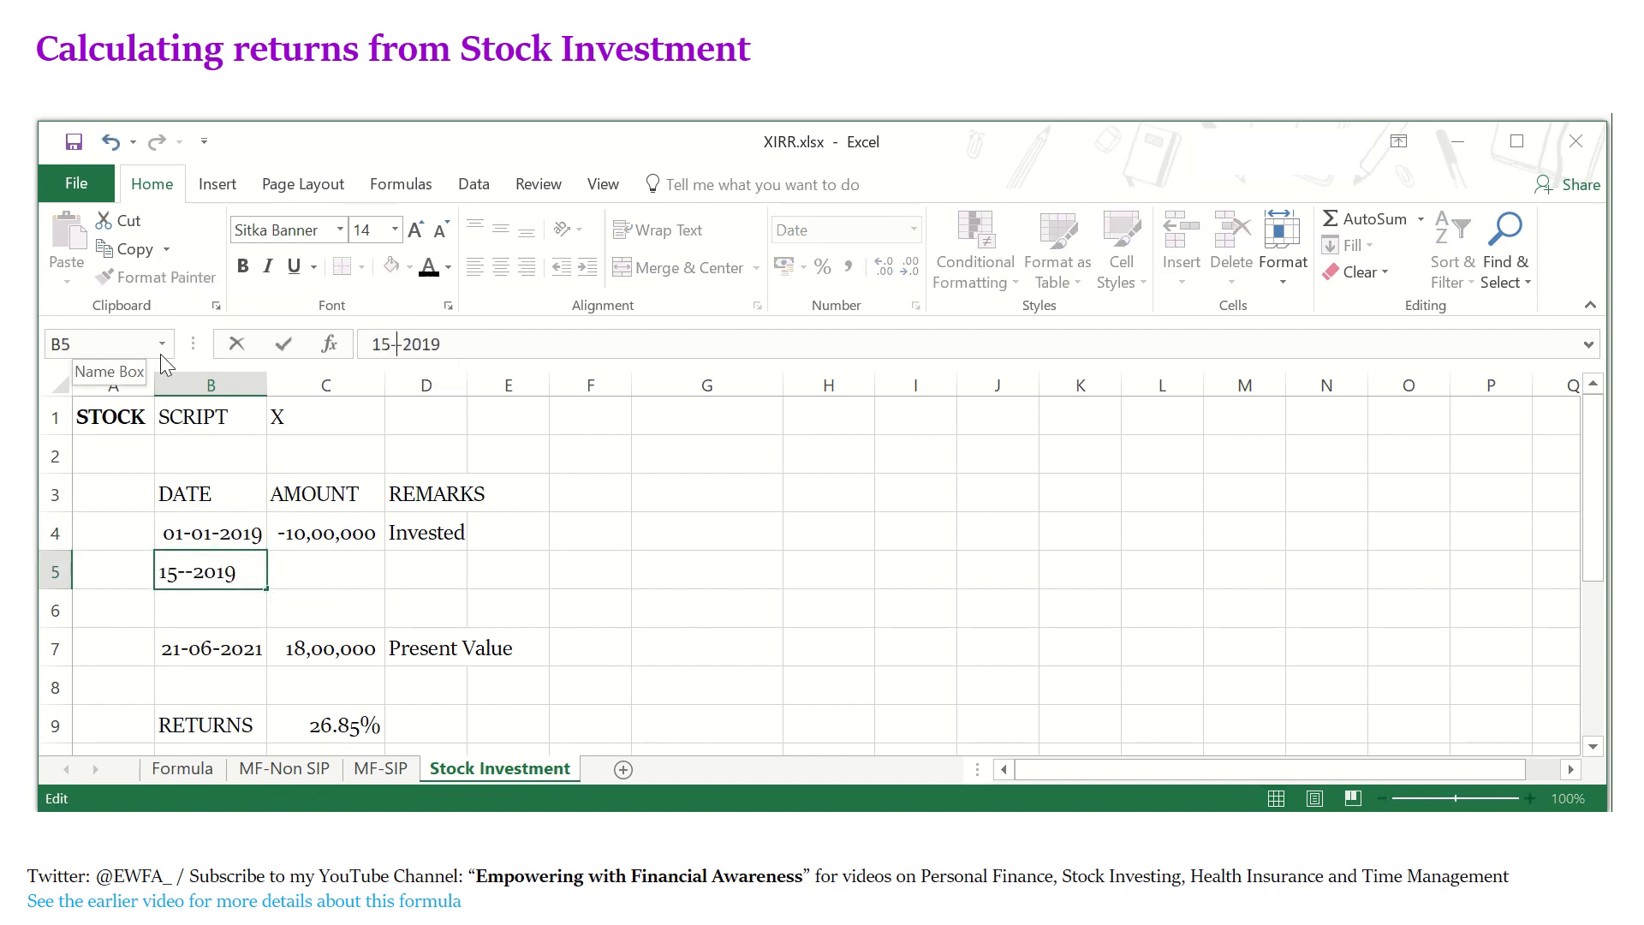
{"action": "type", "text": "08"}
{"action": "key", "text": "Tab"}
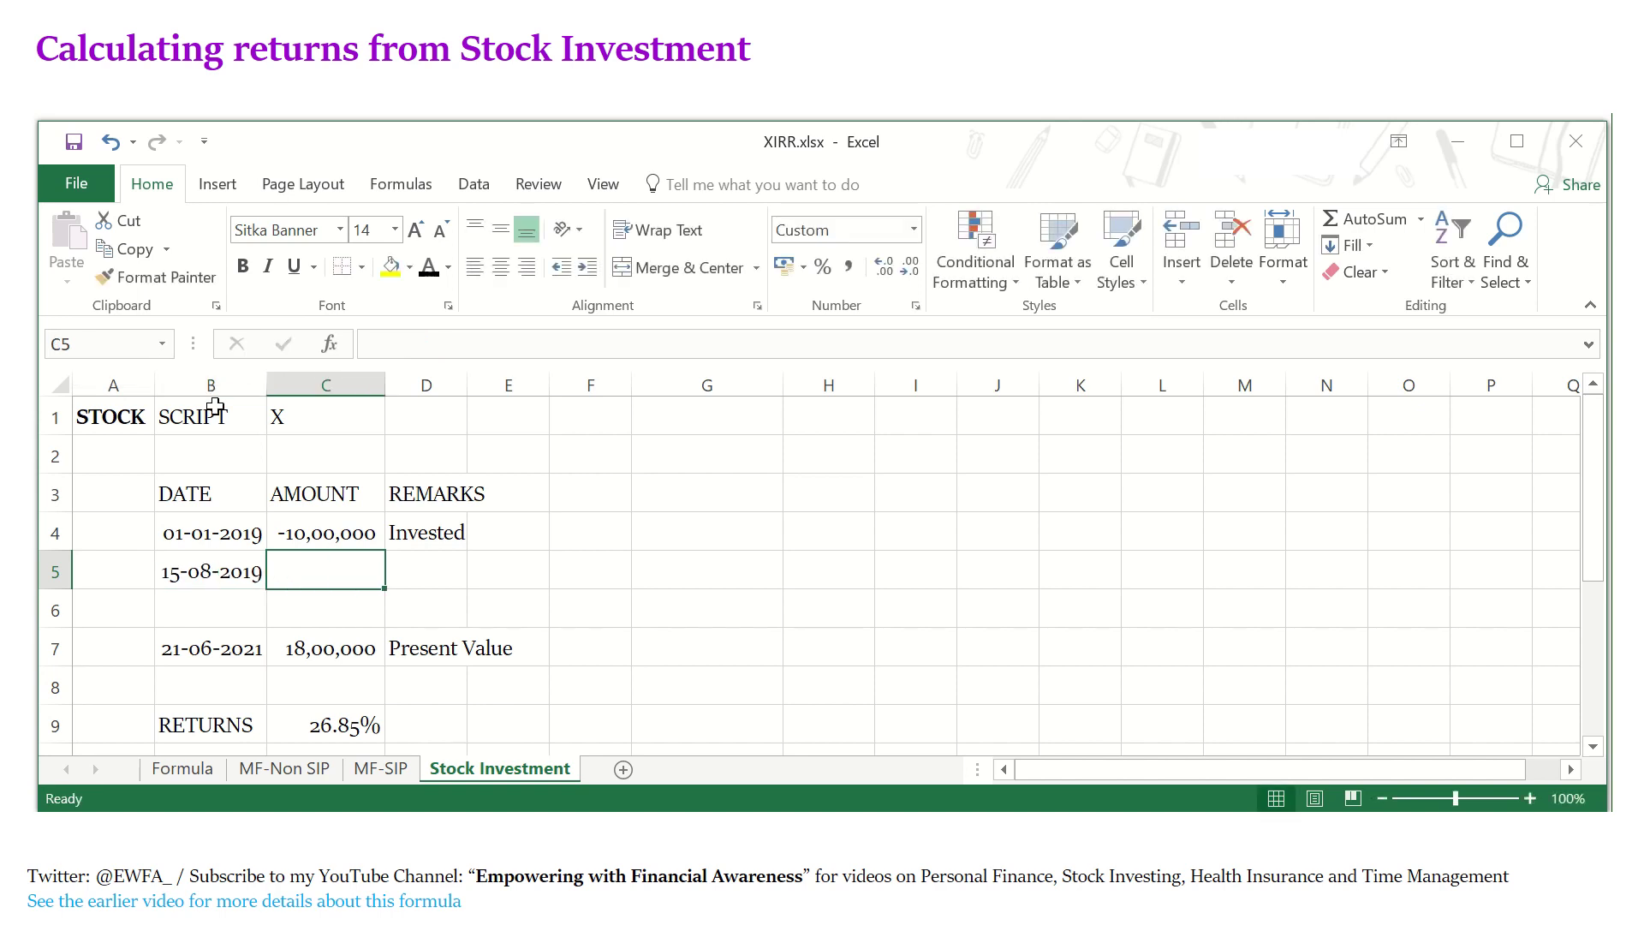
Enter -1,00,000 in C5 with the remark 'Addl Investment' in D5.
{"action": "type", "text": "100000"}
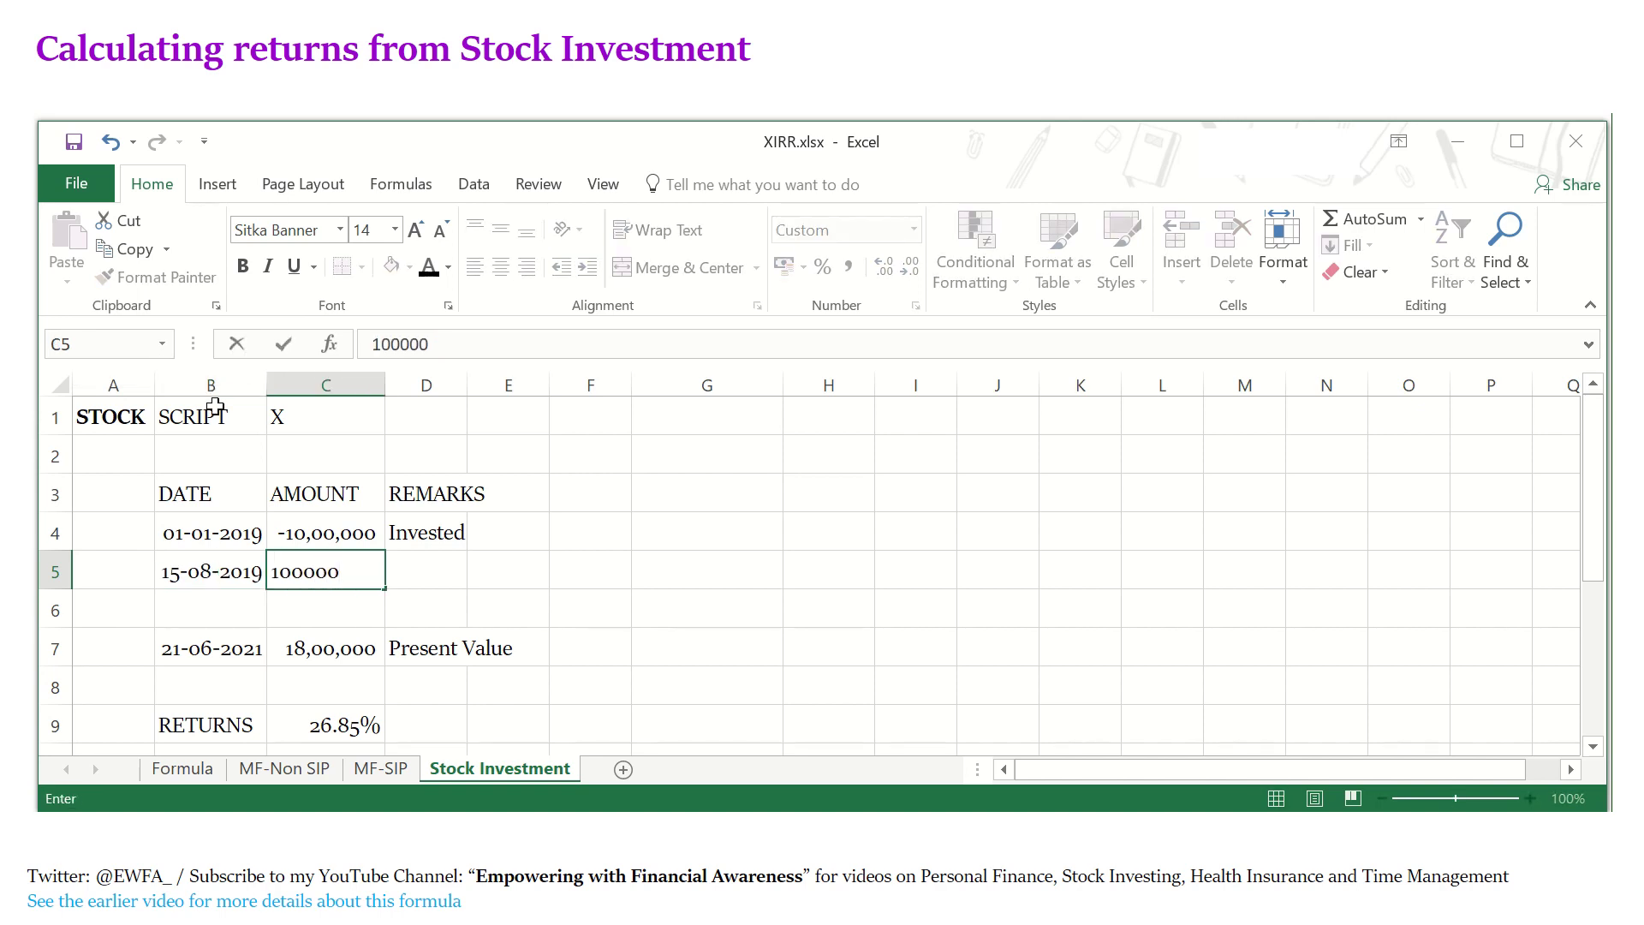
{"action": "key", "text": "Tab"}
{"action": "type", "text": "Add"}
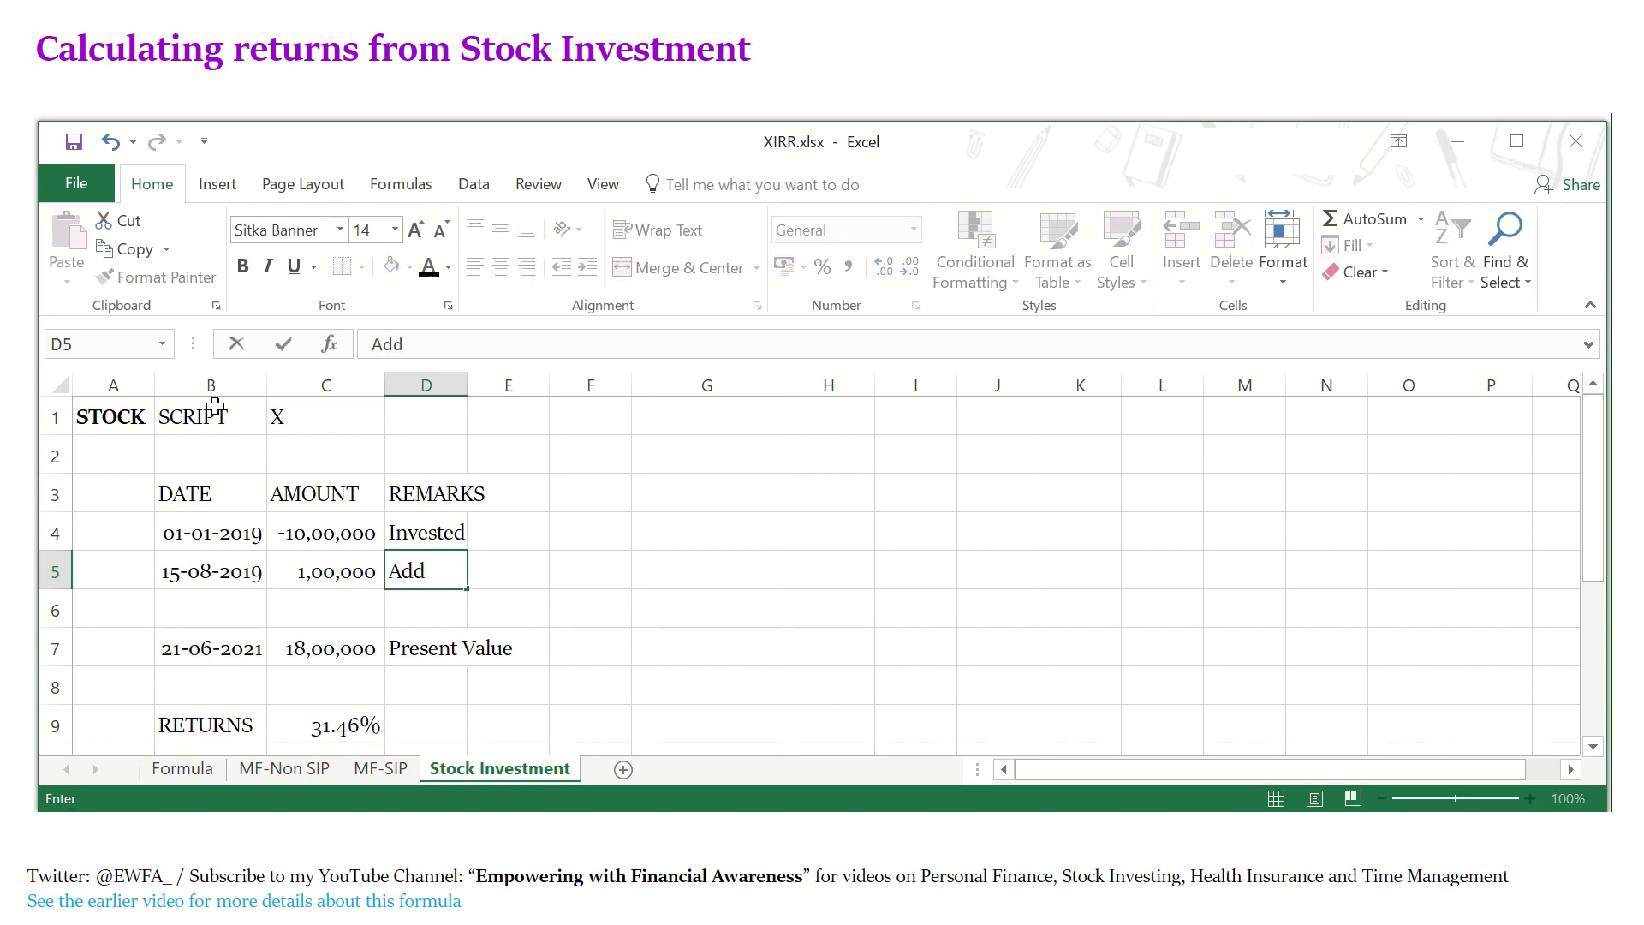
{"action": "type", "text": "l Investment"}
{"action": "key", "text": "Return"}
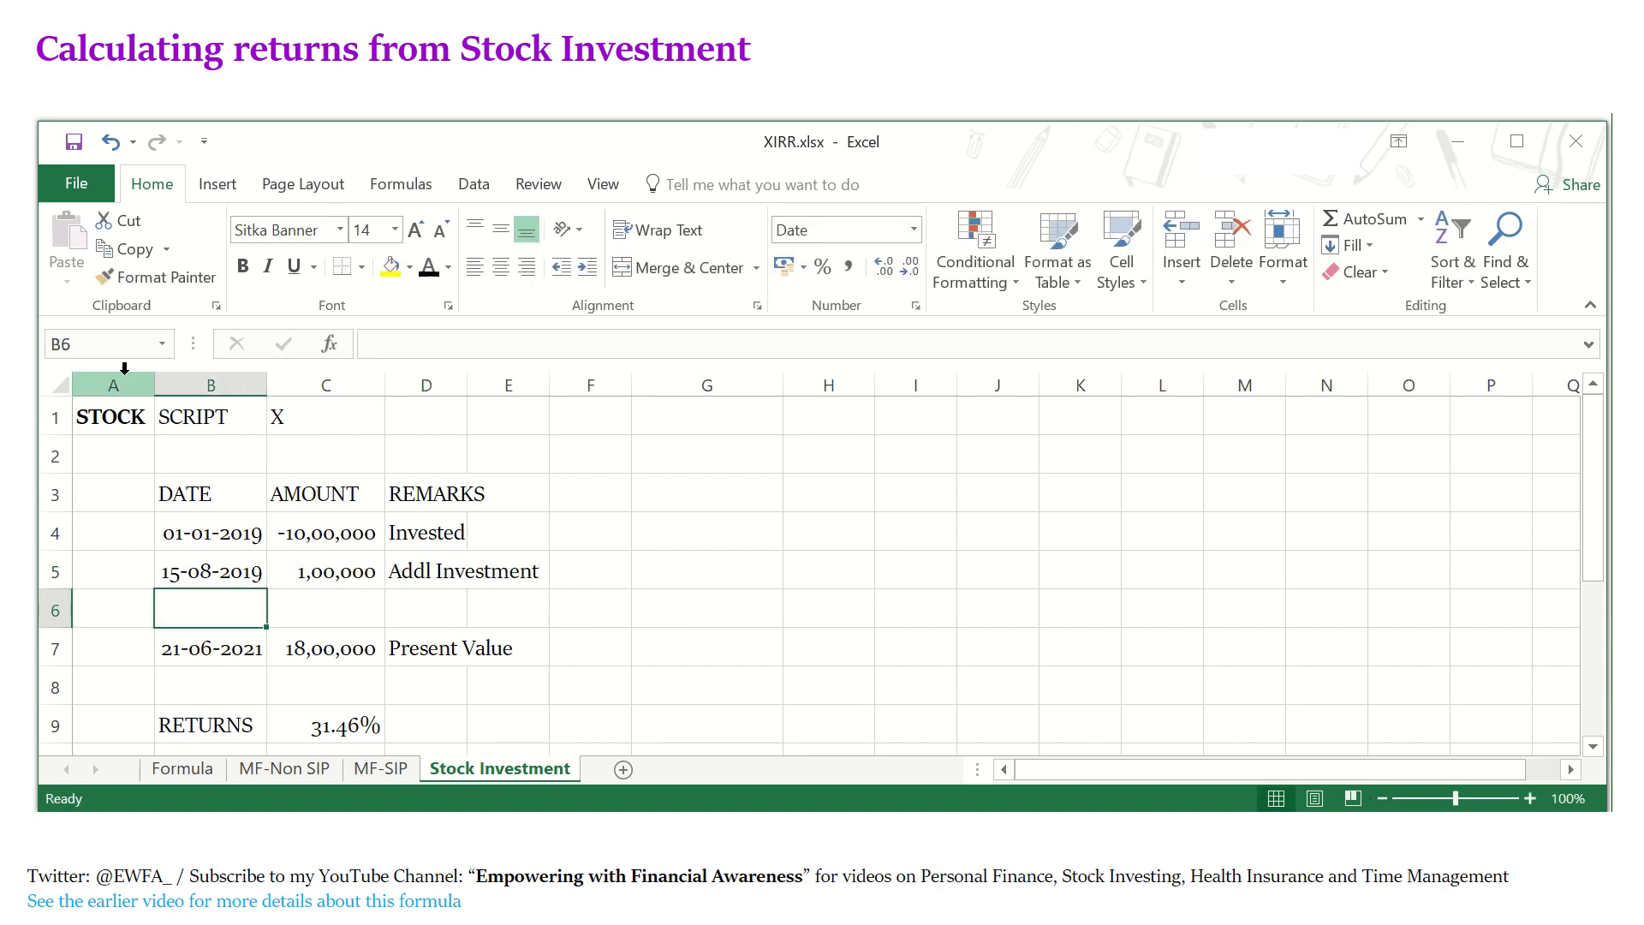
{"action": "left_click", "coordinate": [307, 570]}
{"action": "left_click", "coordinate": [372, 344]}
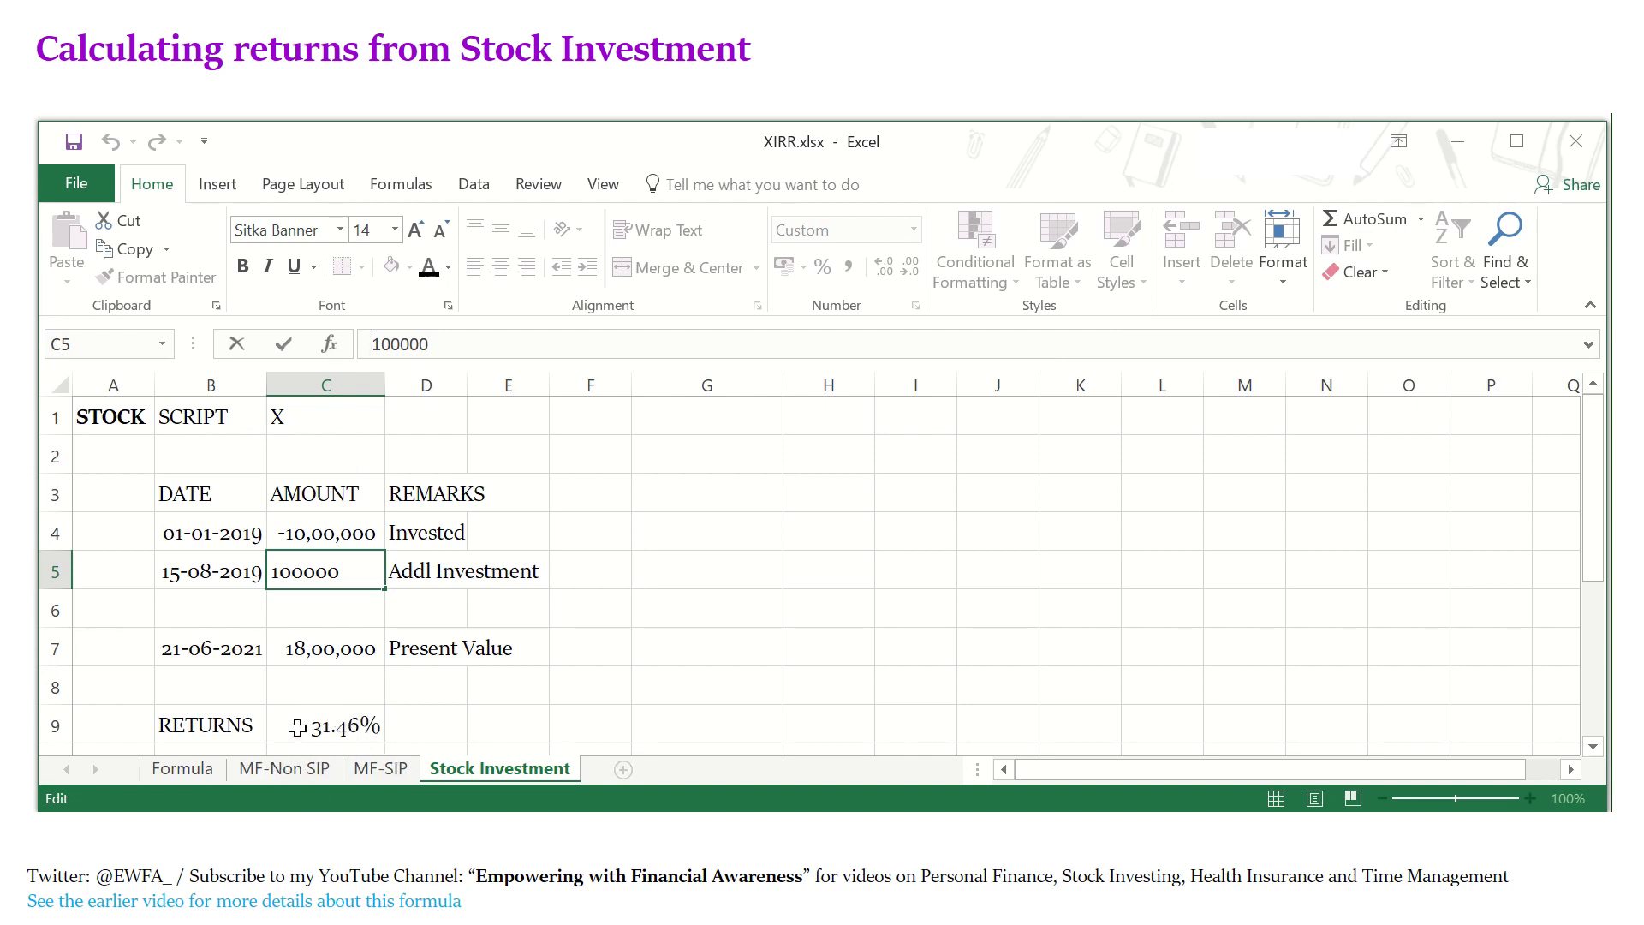
{"action": "key", "text": "Home"}
{"action": "type", "text": "-"}
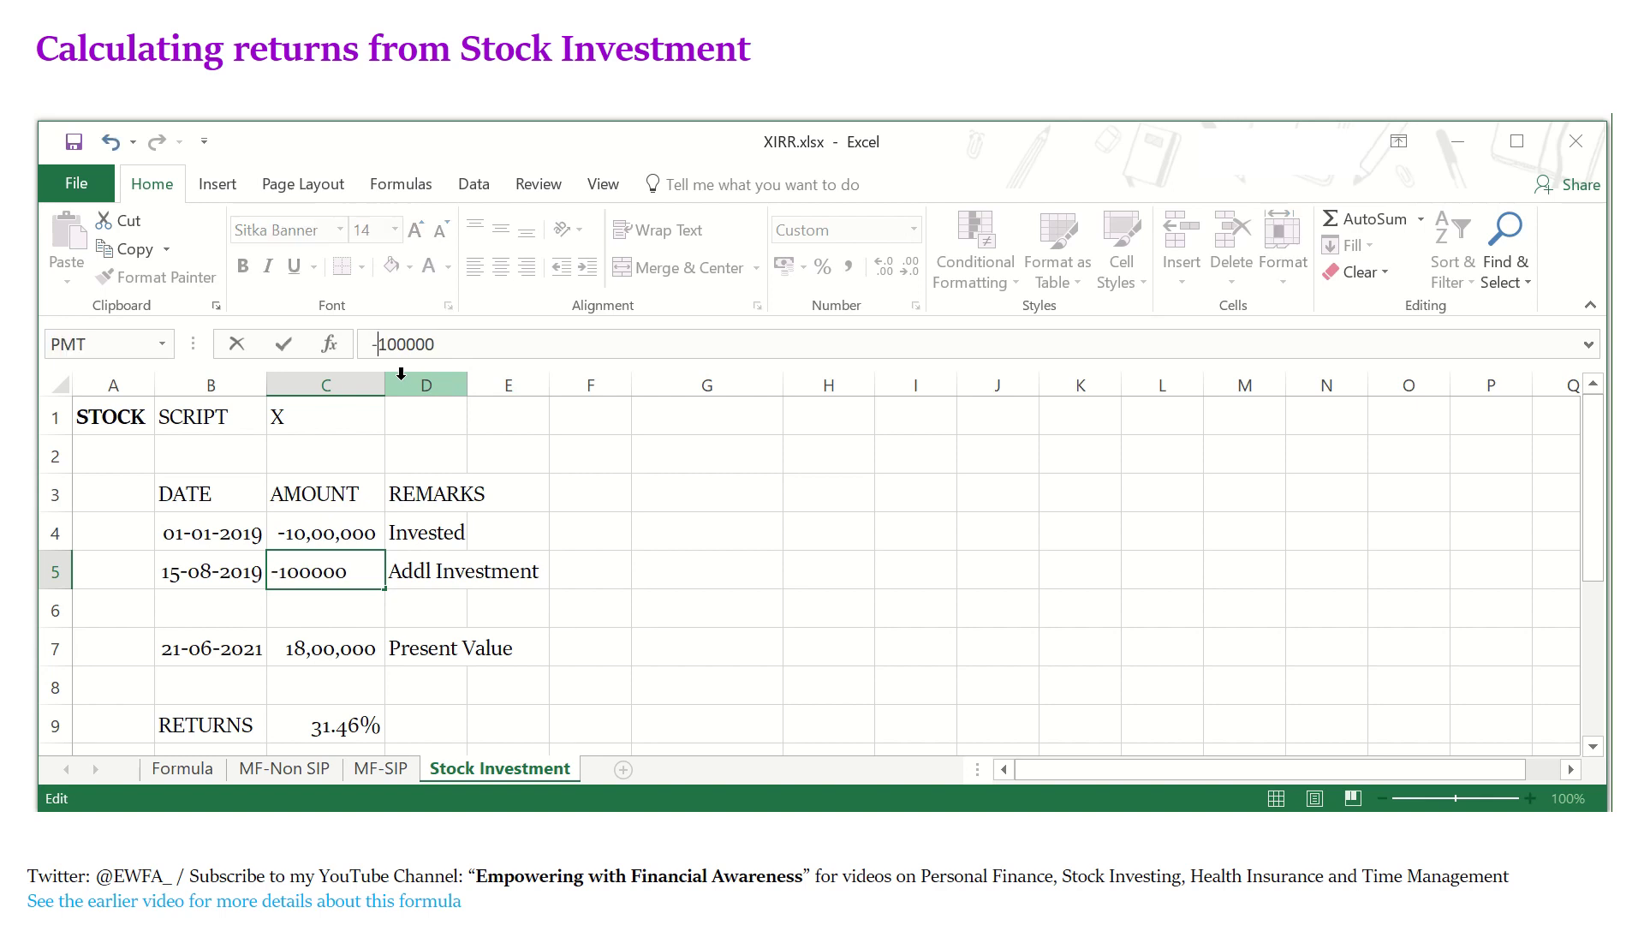
{"action": "key", "text": "Return"}
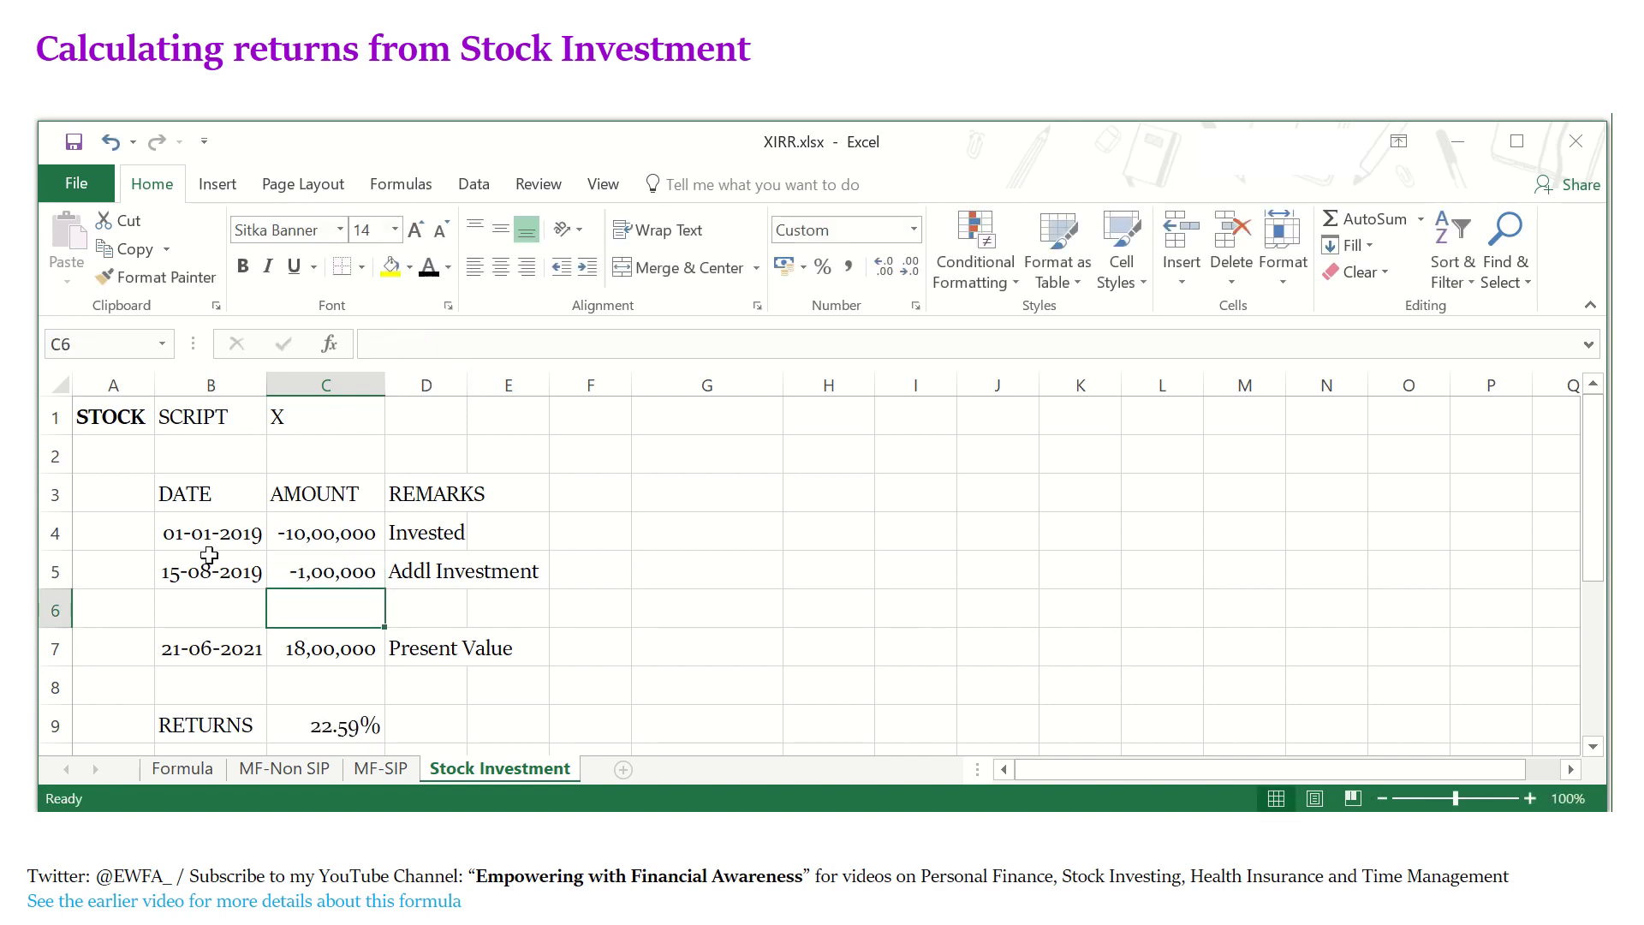
Enter the date 23-03-2020 in B6 and amount -5,00,000 in C6.
{"action": "left_click", "coordinate": [197, 628]}
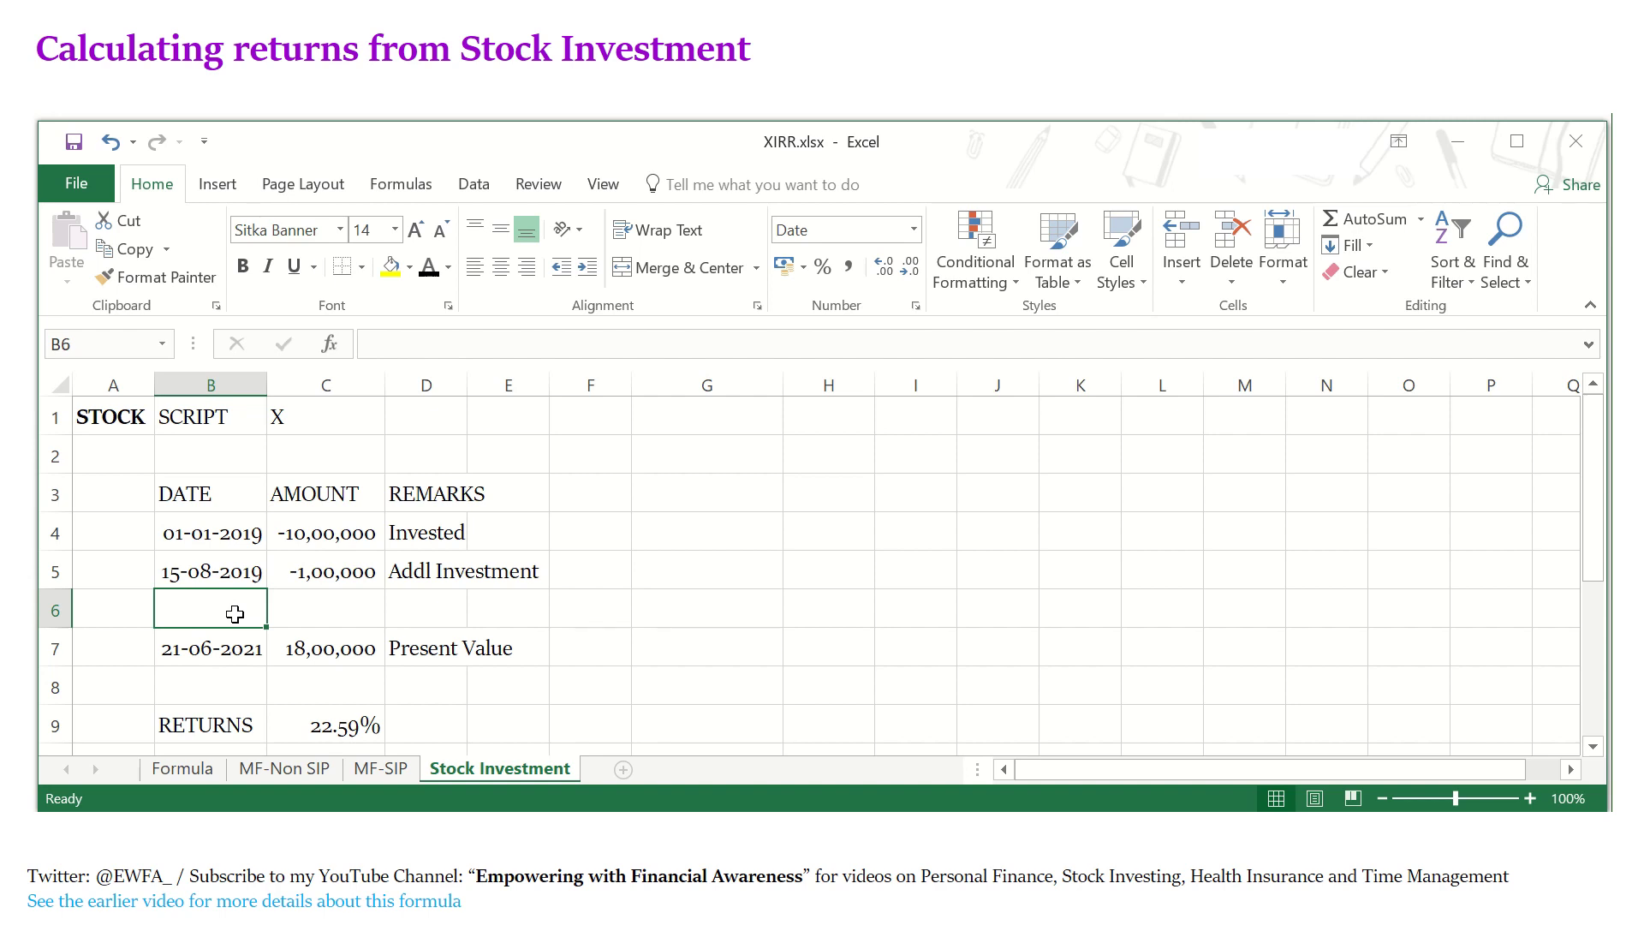
{"action": "type", "text": "23-3-"}
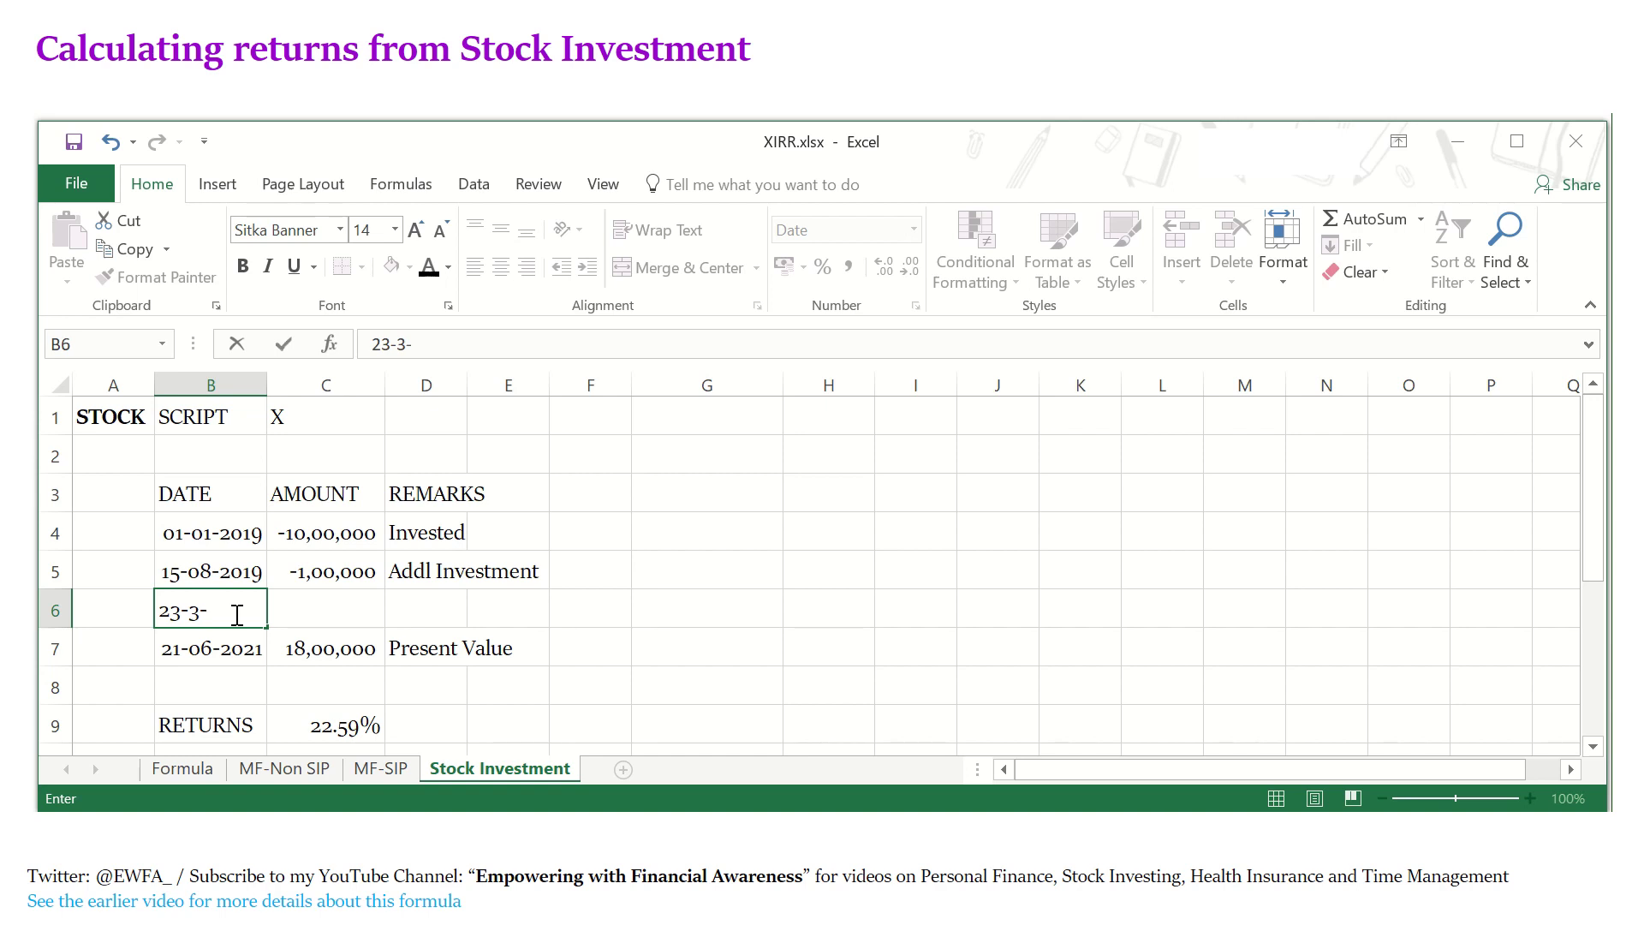
{"action": "type", "text": "2020"}
{"action": "left_click", "coordinate": [342, 610]}
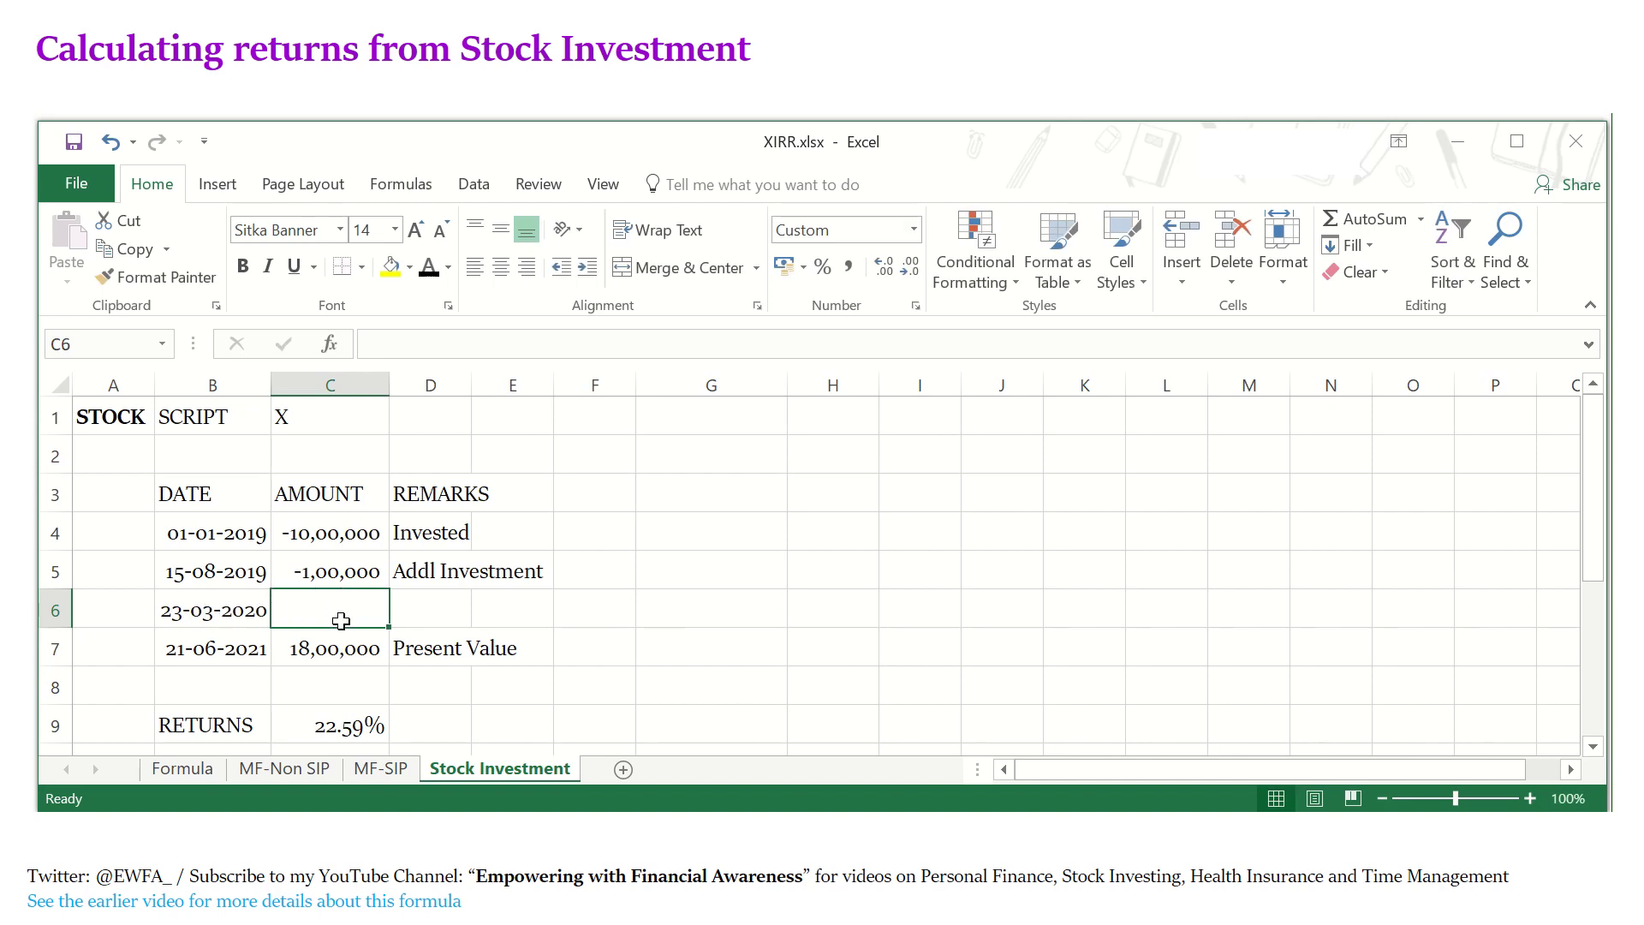
{"action": "type", "text": "-"}
{"action": "type", "text": "5,00,000"}
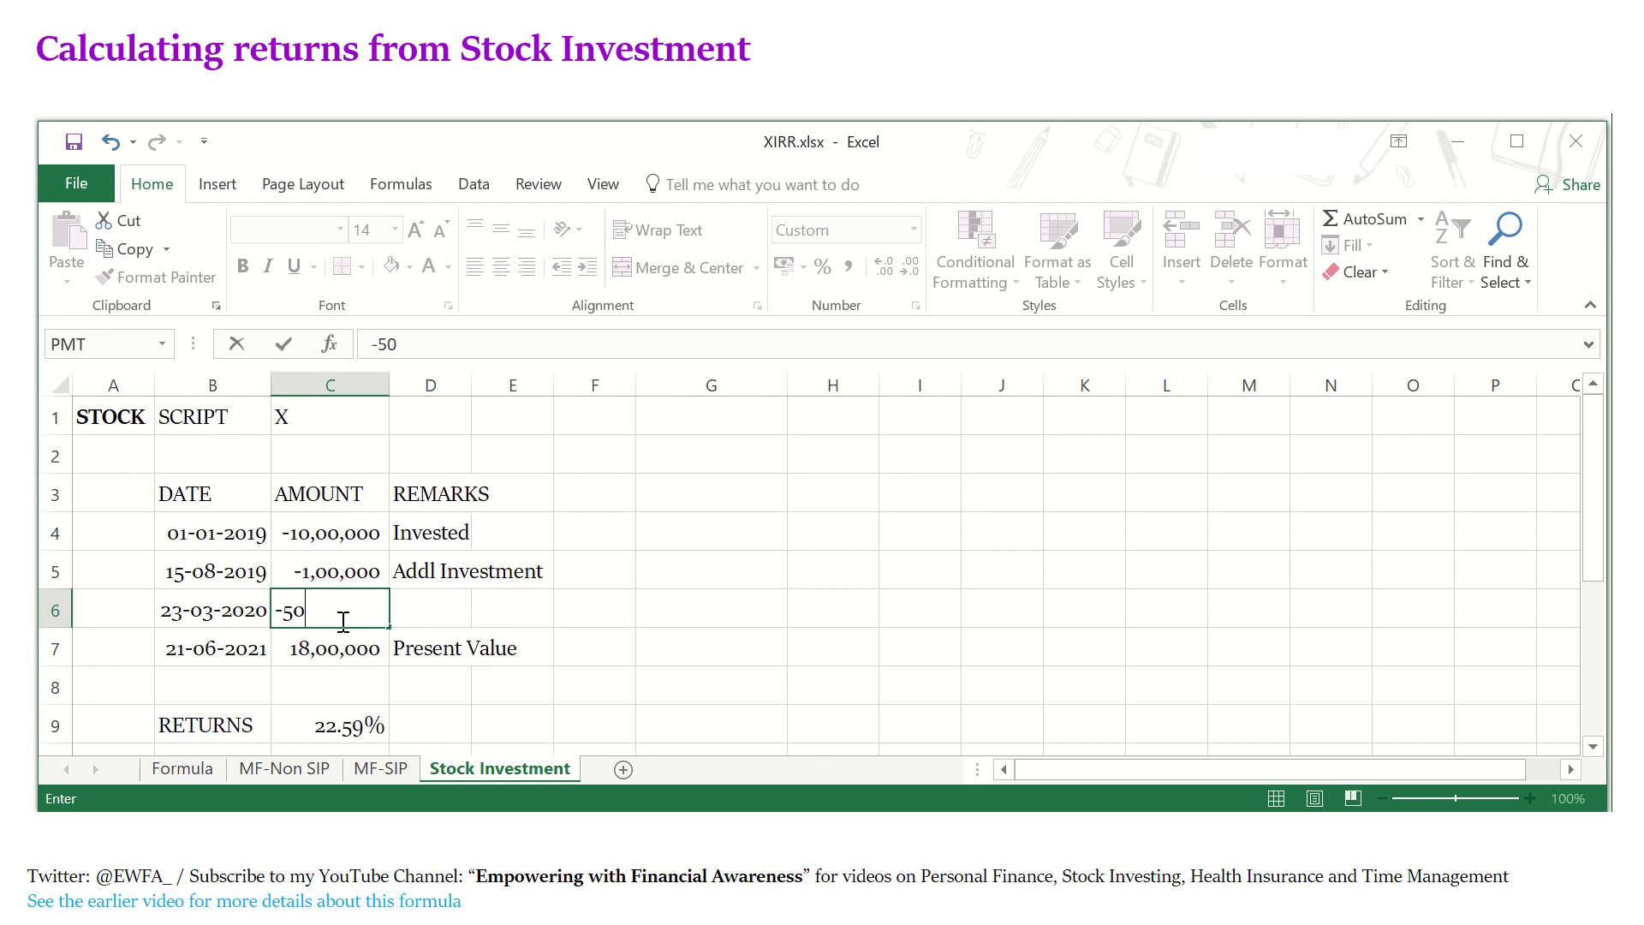
{"action": "key", "text": "Tab"}
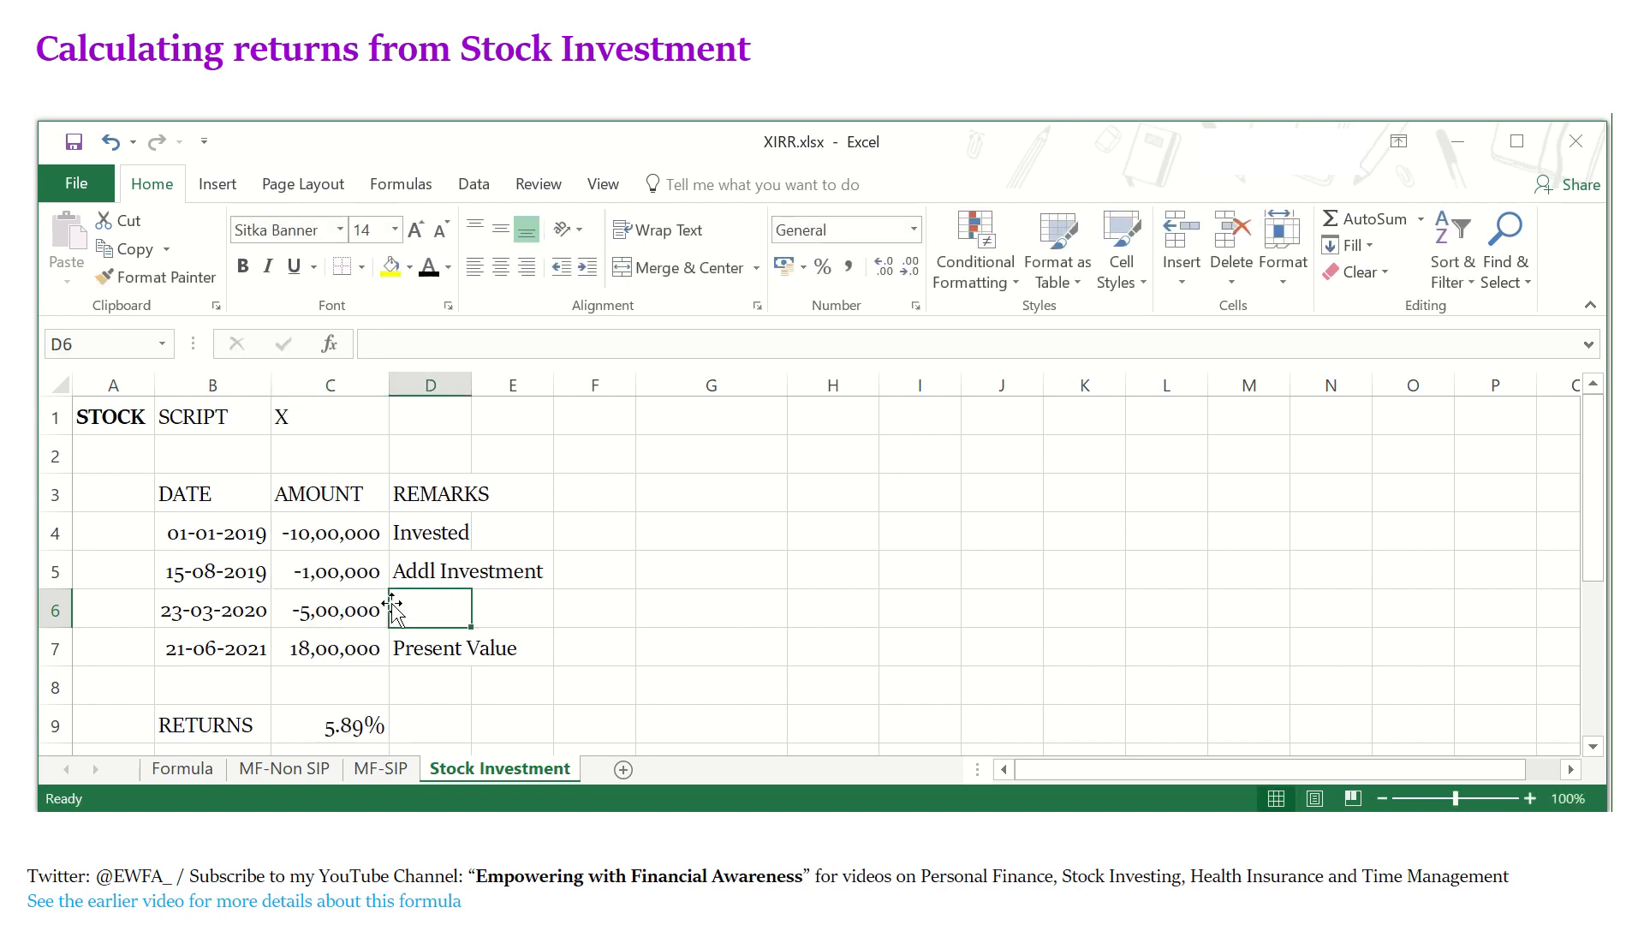
Copy the 'Addl Investment' remark from D5 into D6.
{"action": "left_click", "coordinate": [447, 571]}
{"action": "key", "text": "ctrl+c"}
{"action": "left_click", "coordinate": [454, 609]}
{"action": "key", "text": "ctrl+v"}
{"action": "left_click", "coordinate": [320, 647]}
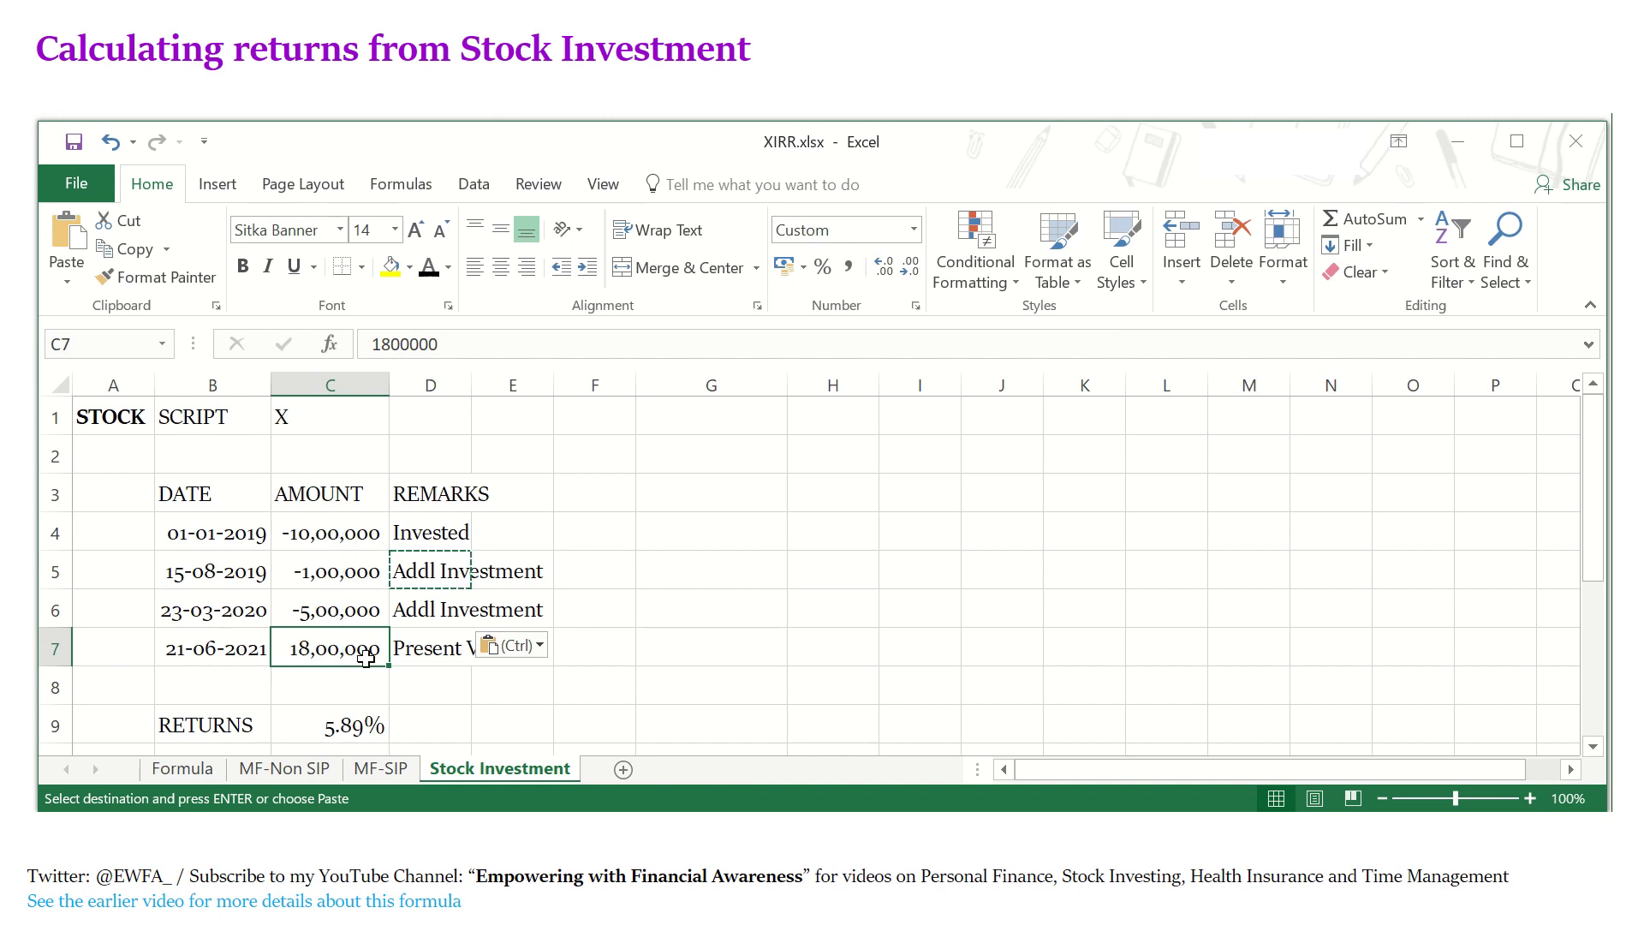
Change the present value in C7 from 18,00,000 to 30,00,000.
{"action": "double_click", "coordinate": [316, 642]}
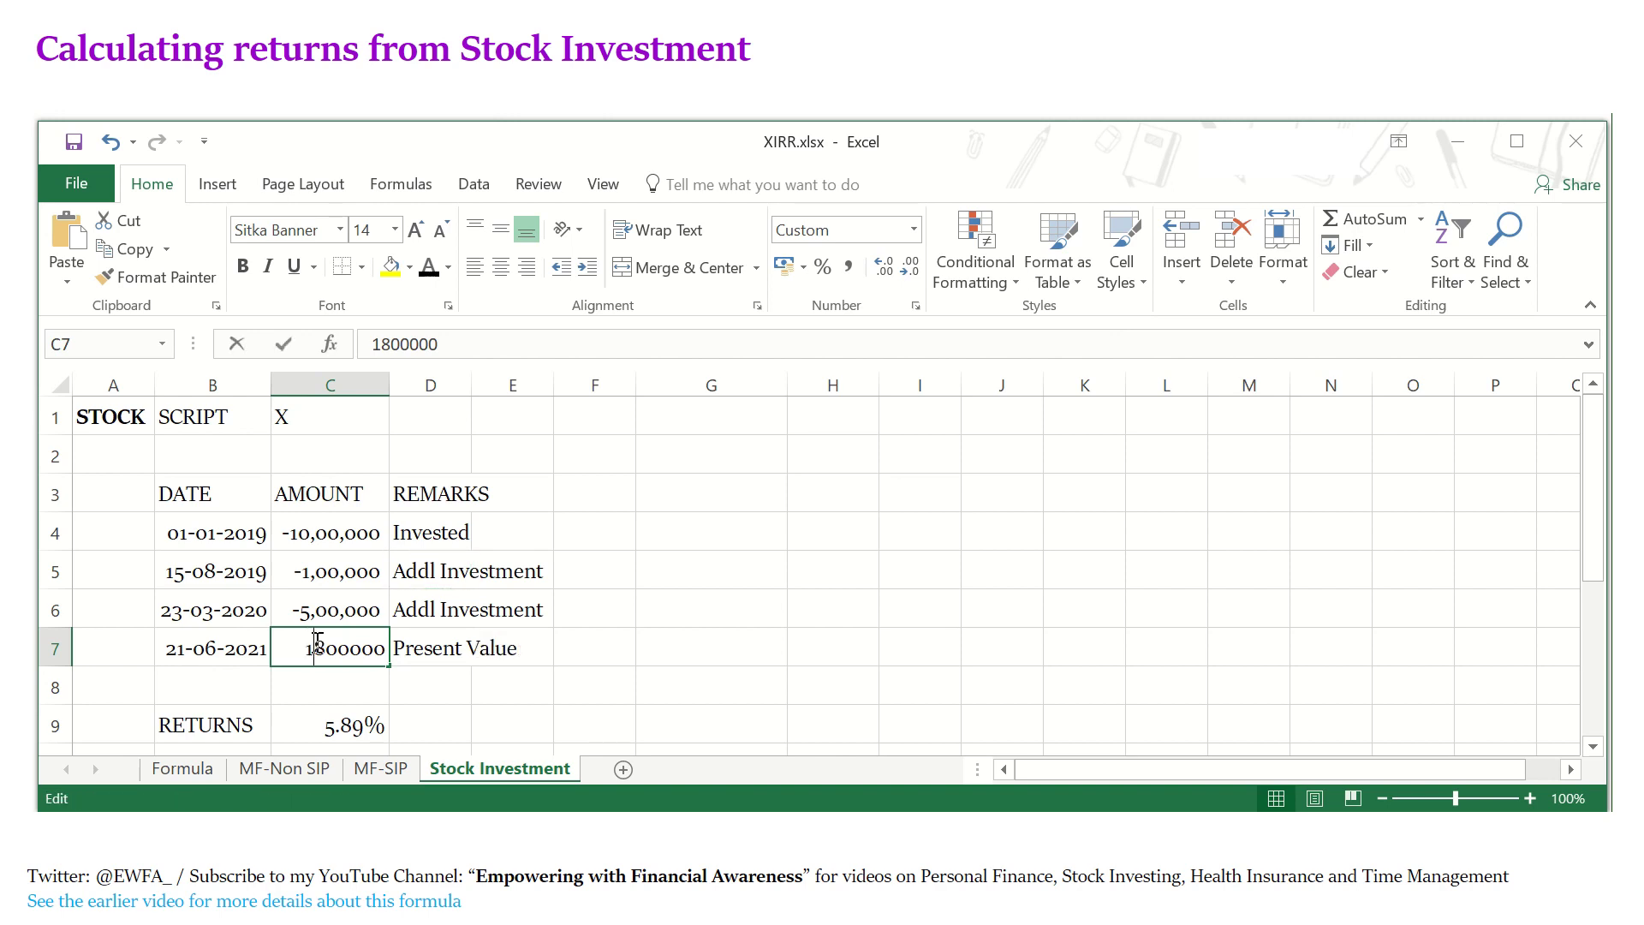
{"action": "left_click_drag", "start_coordinate": [327, 642], "coordinate": [291, 640]}
{"action": "type", "text": "30"}
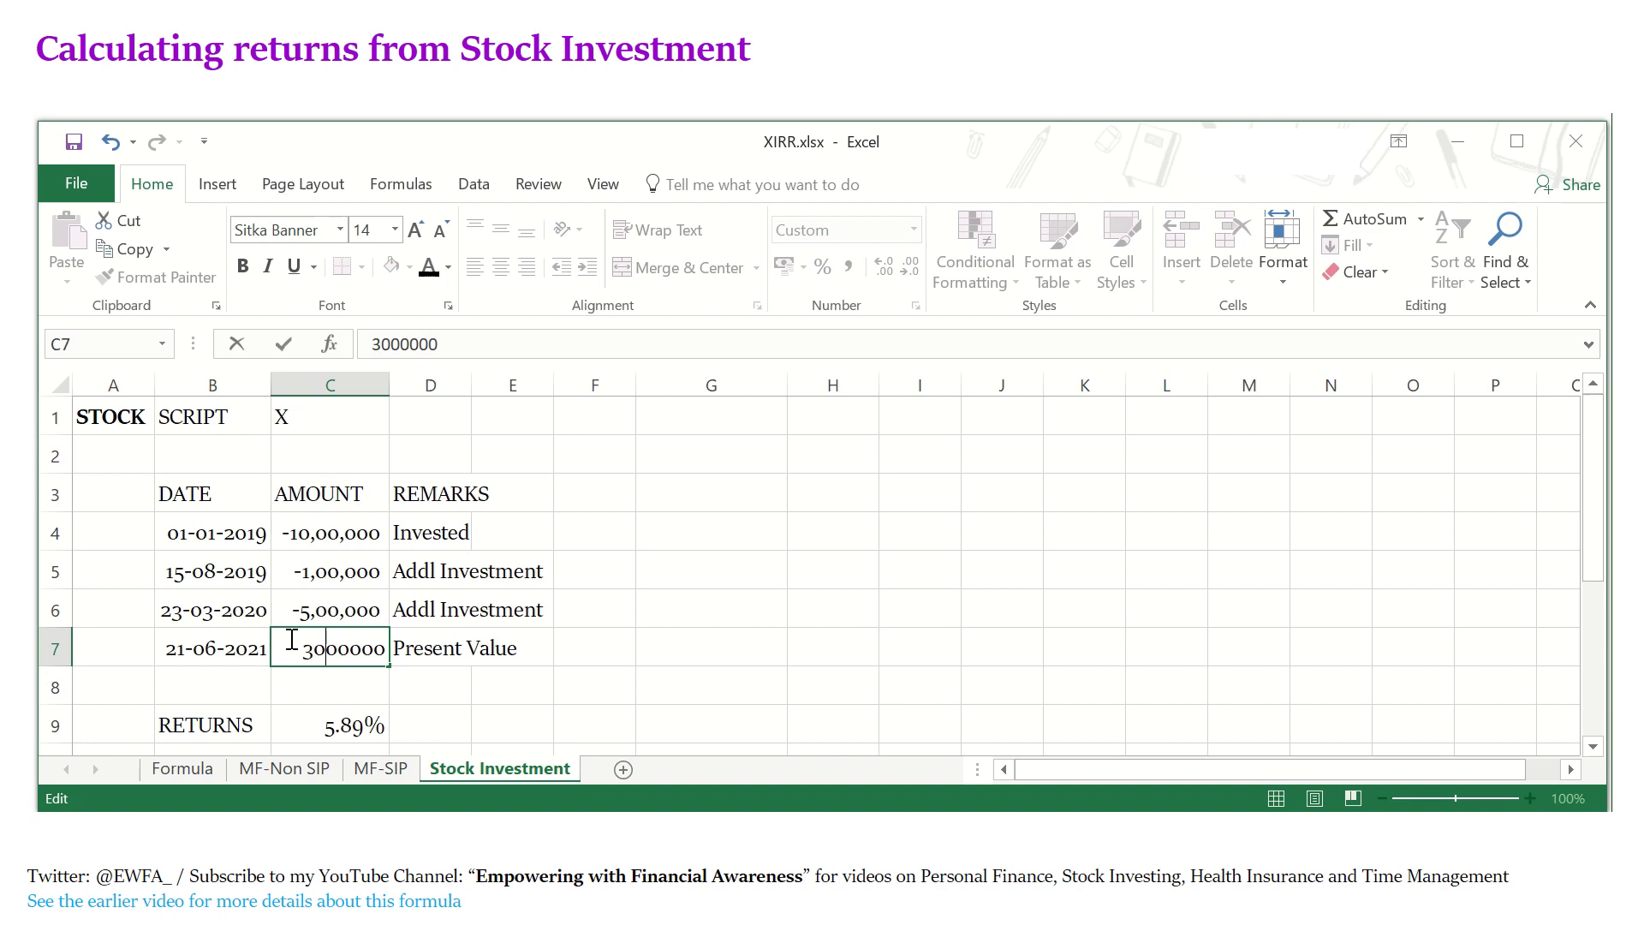
{"action": "key", "text": "Return"}
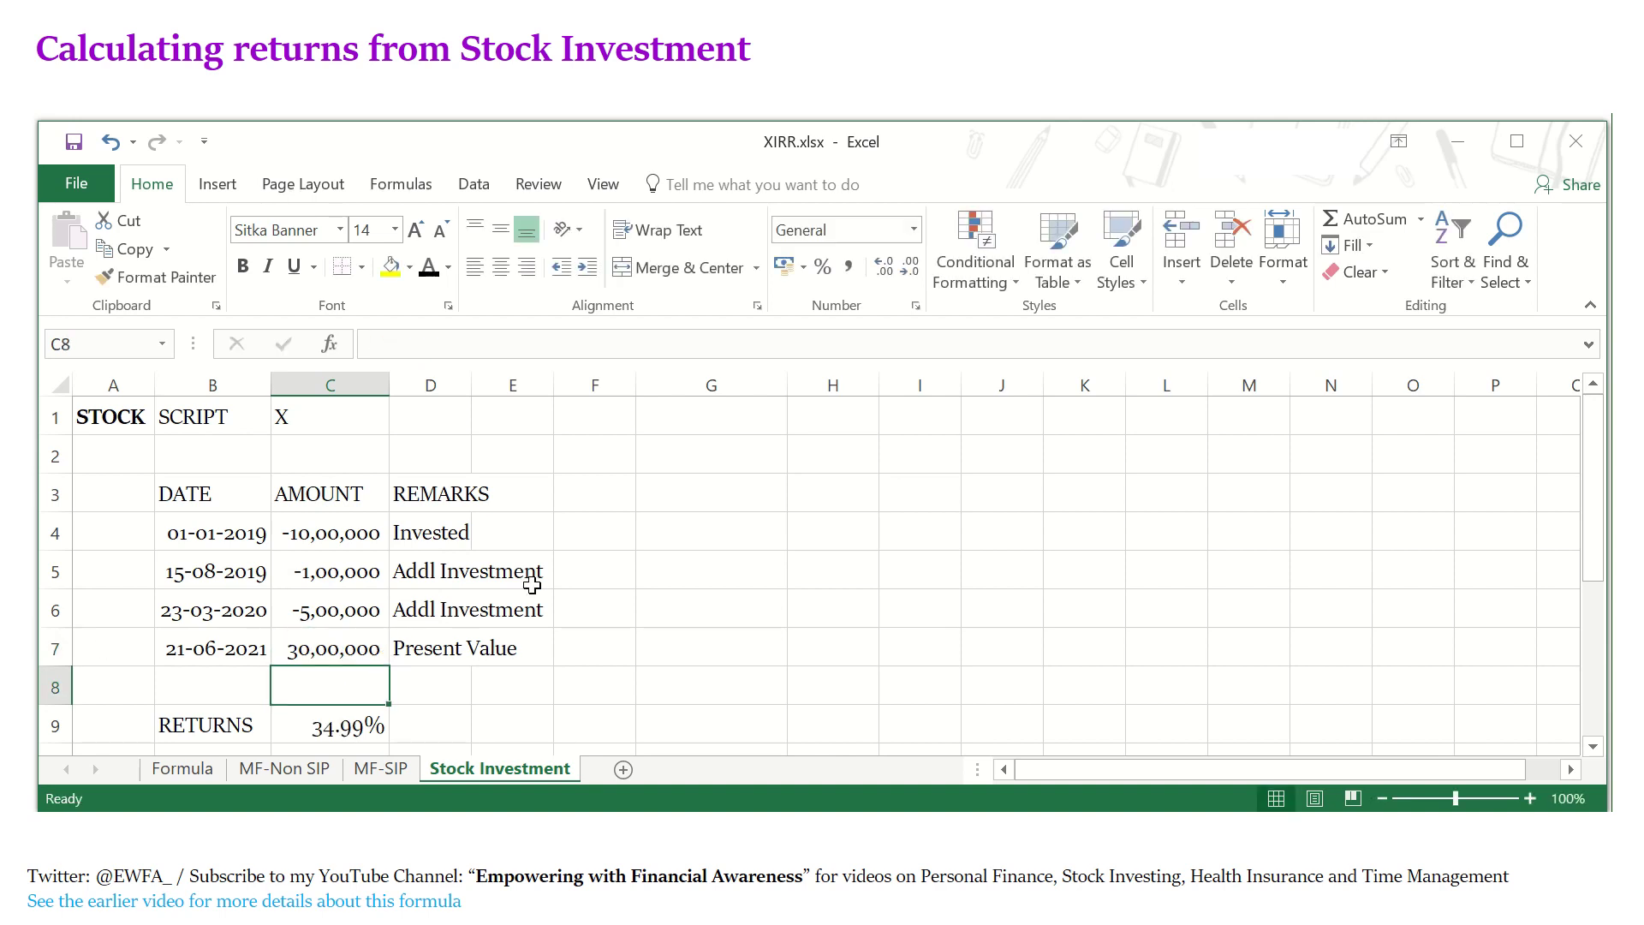
Inspect the RETURNS formula =XIRR(C4:C7,B4:B7) in C9 without changing it.
{"action": "left_click", "coordinate": [350, 722]}
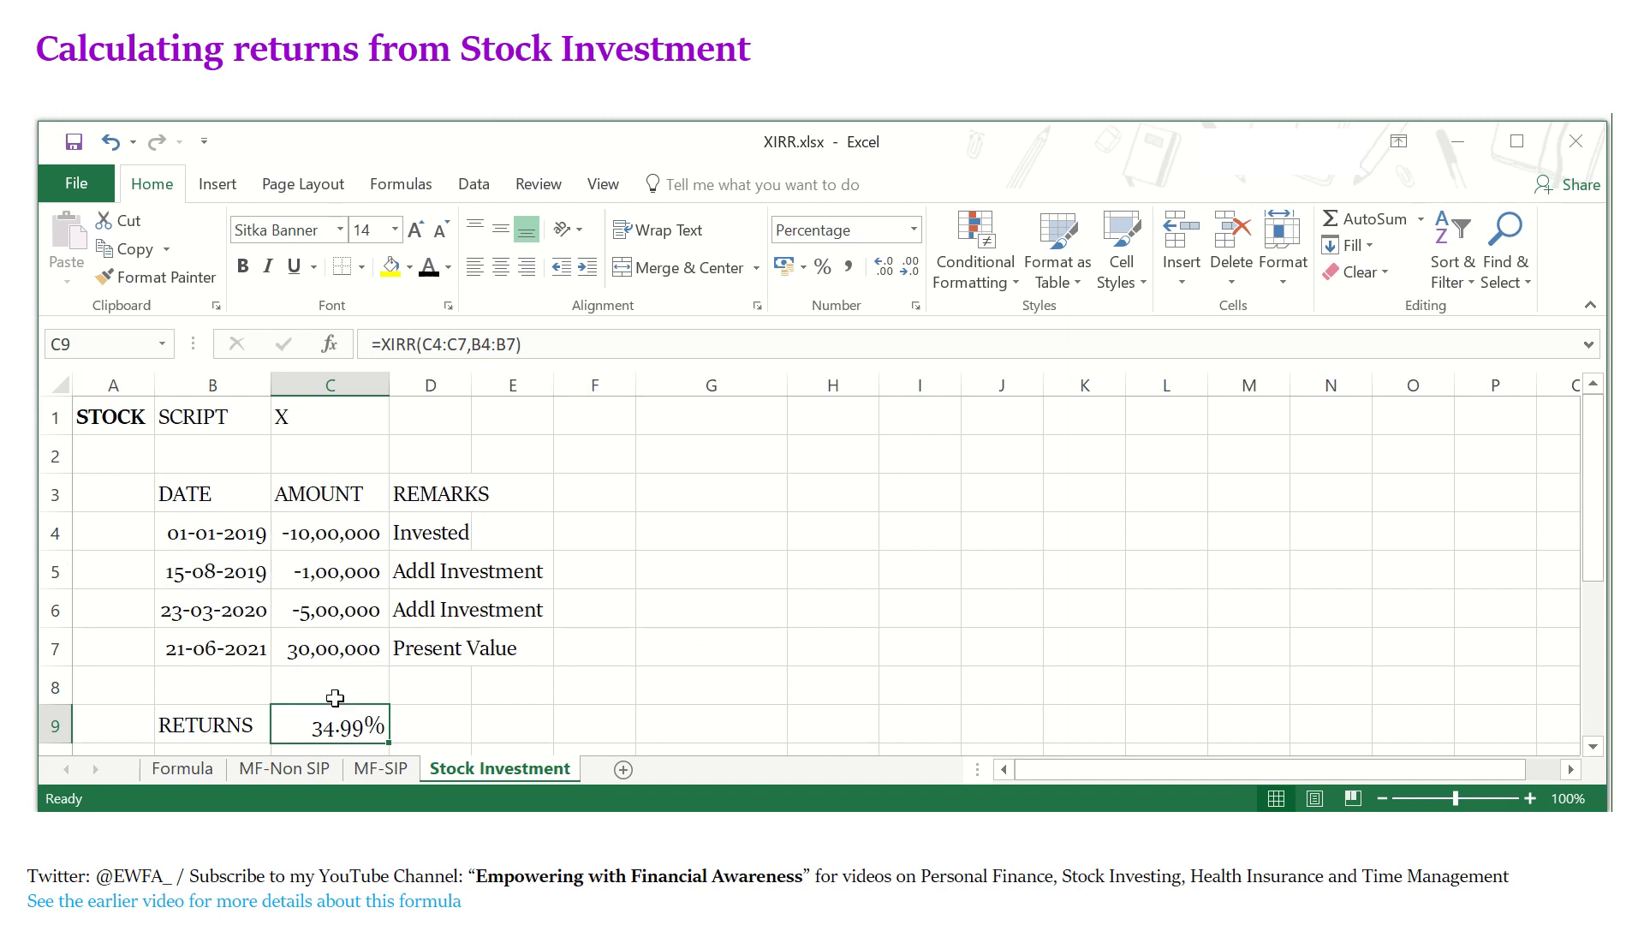
{"action": "left_click", "coordinate": [569, 342]}
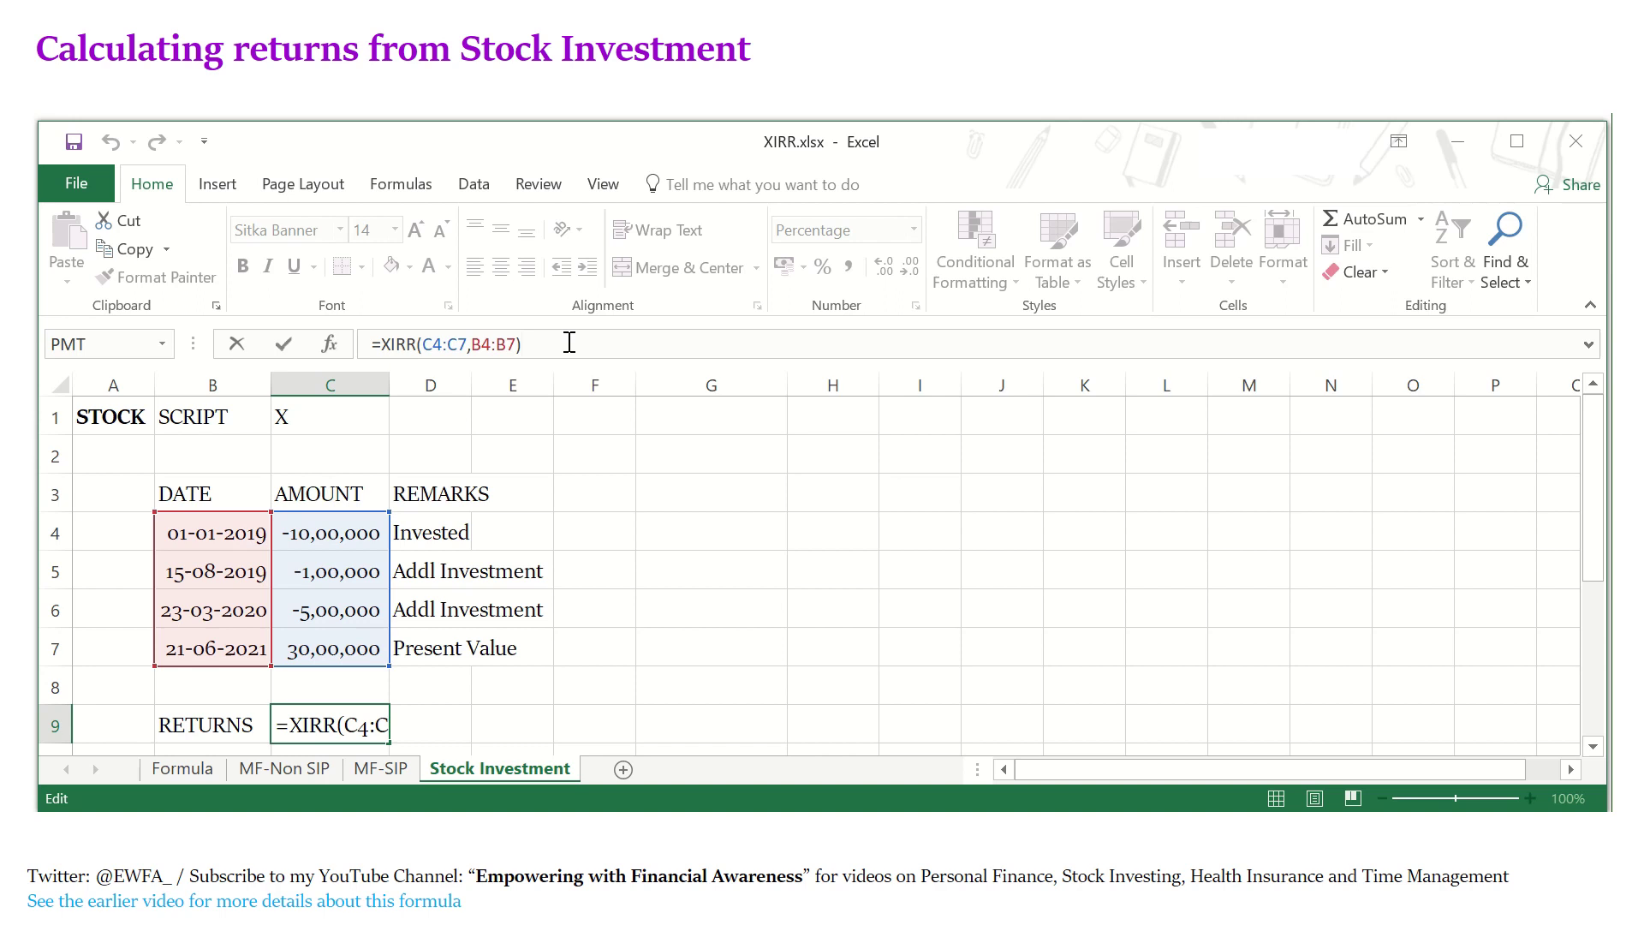
{"action": "key", "text": "ctrl+Return"}
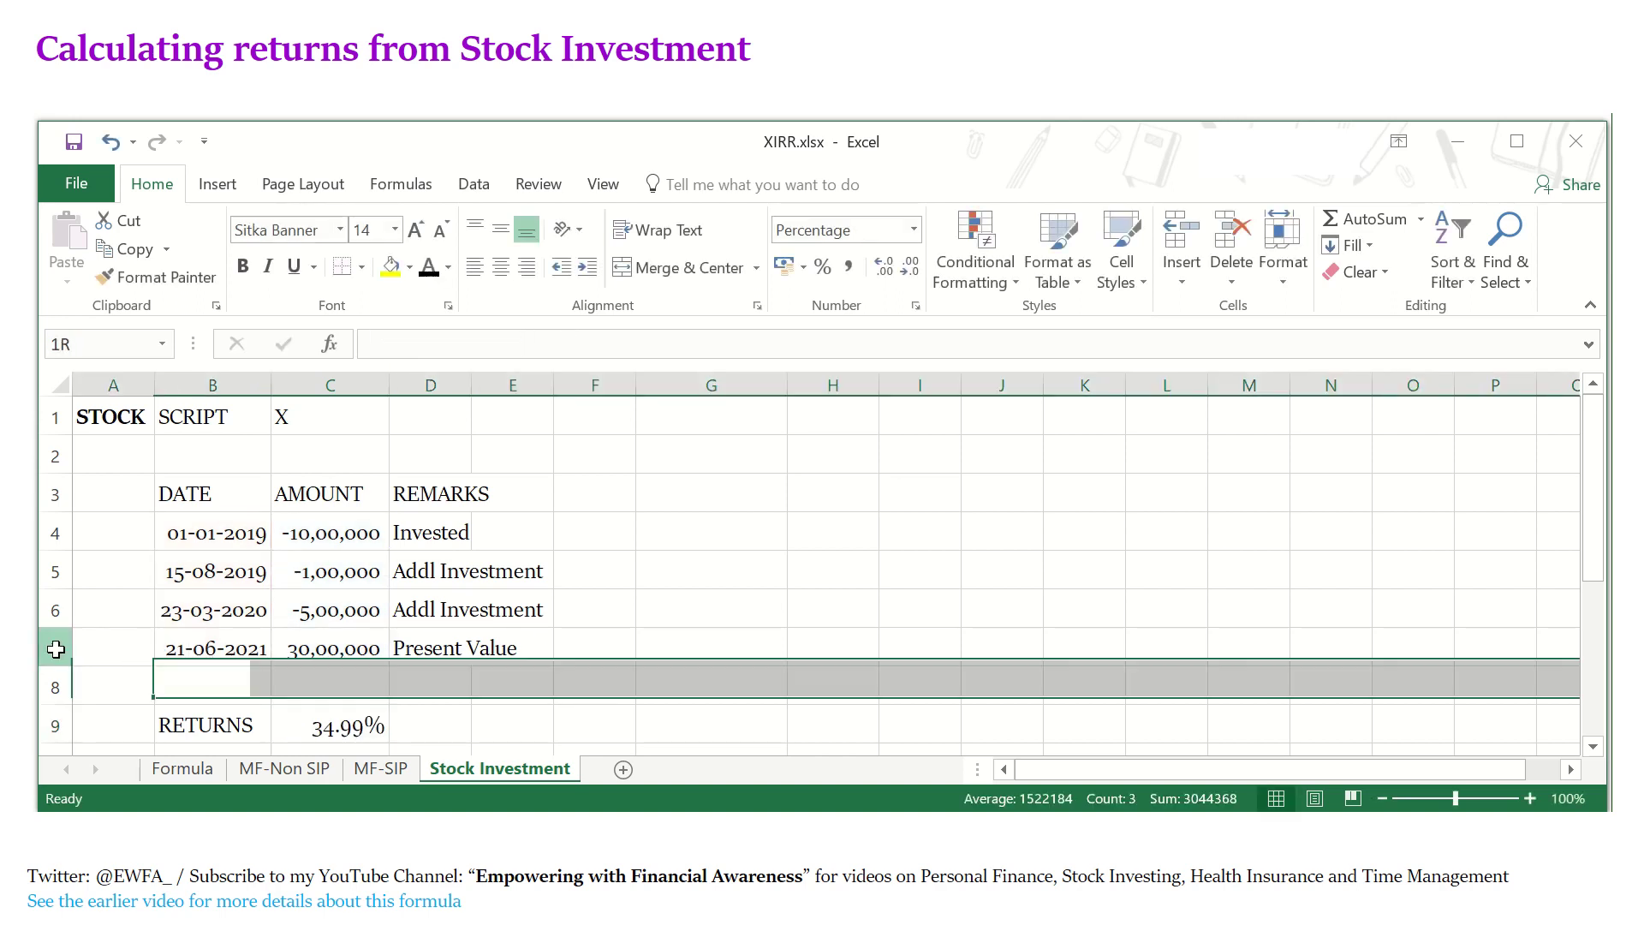
Insert a new row 7 above Present Value, dated 21-05-2021.
{"action": "right_click", "coordinate": [53, 648]}
{"action": "left_click", "coordinate": [113, 445]}
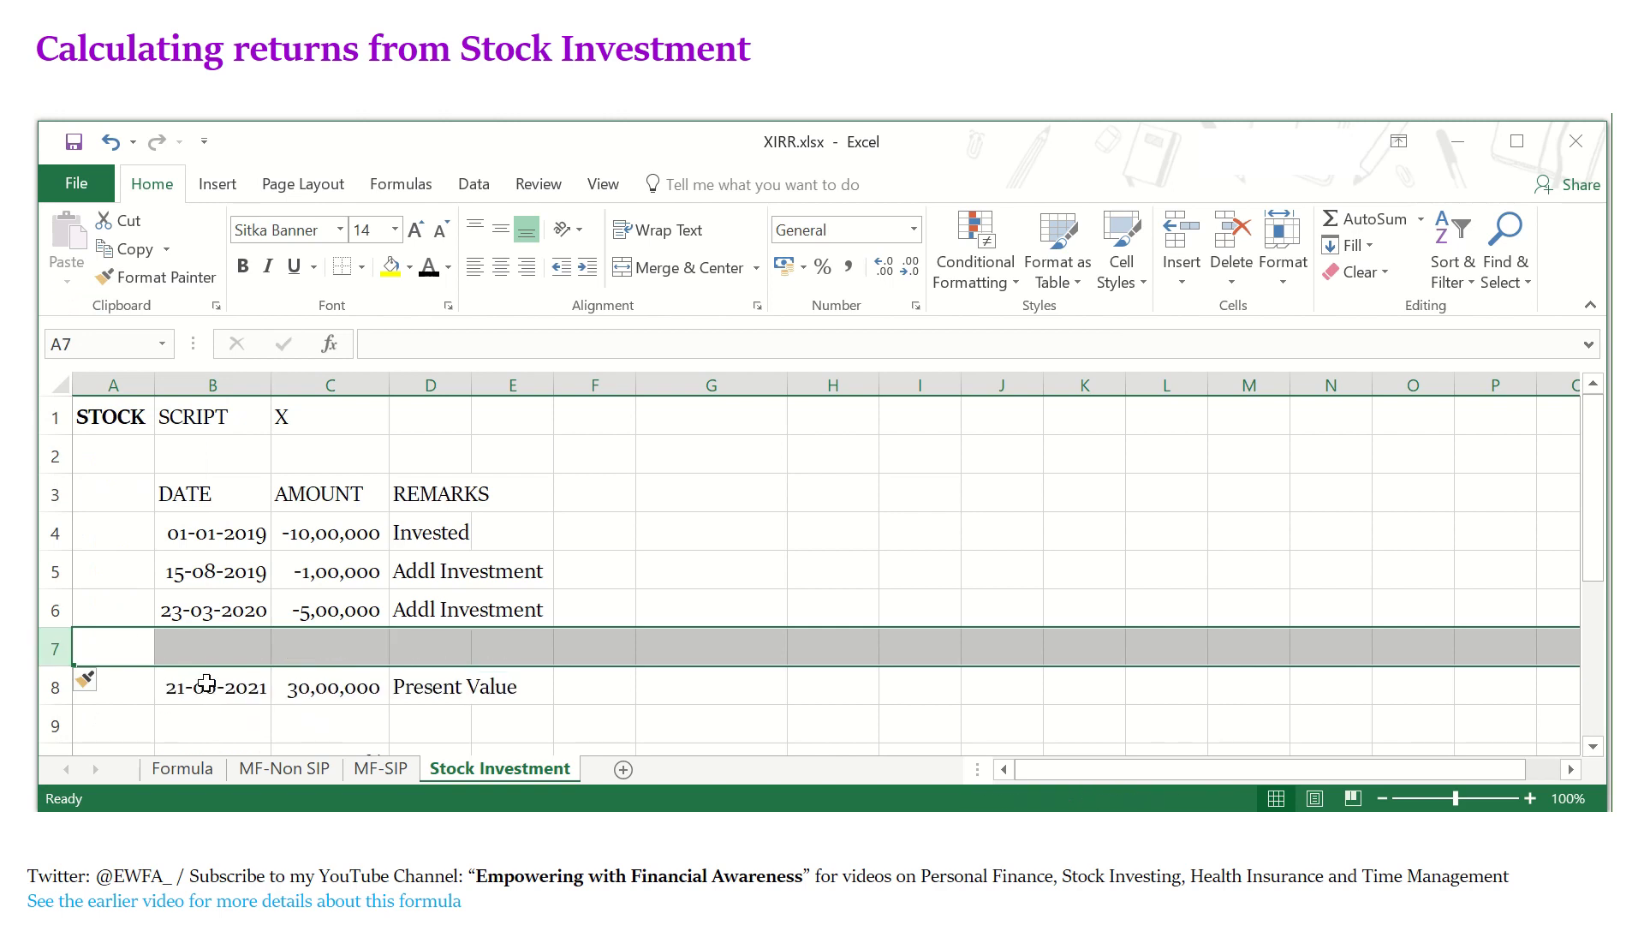
{"action": "left_click", "coordinate": [193, 685]}
{"action": "key", "text": "ctrl+c"}
{"action": "key", "text": "Up"}
{"action": "key", "text": "ctrl+v"}
{"action": "left_click", "coordinate": [417, 343]}
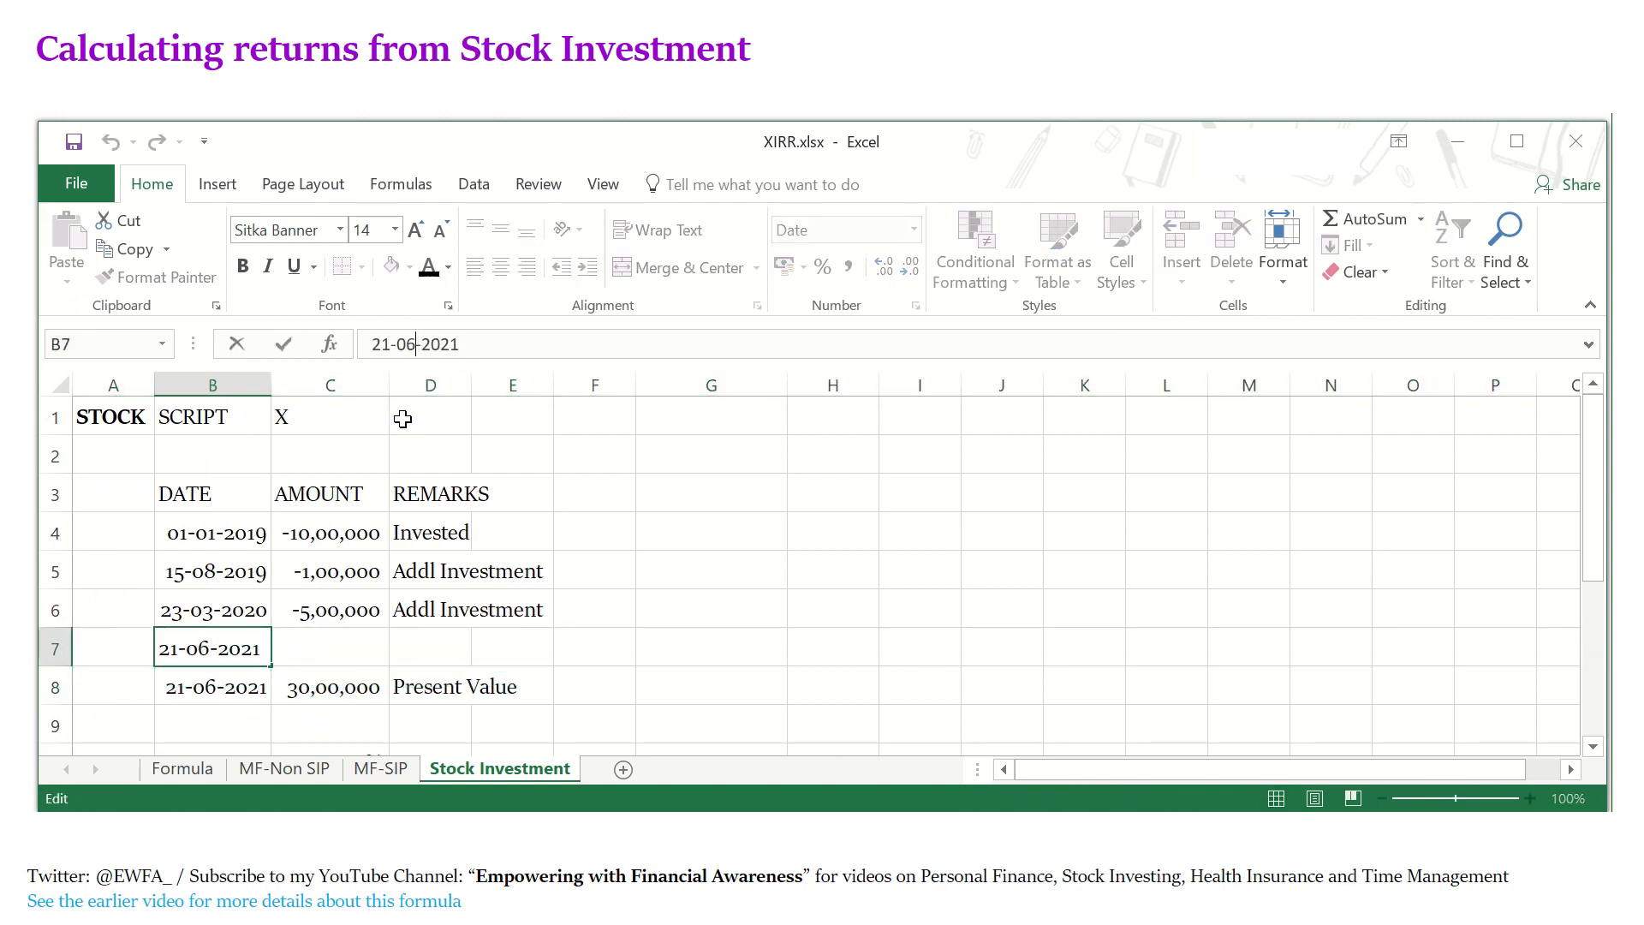
{"action": "key", "text": "BackSpace"}
{"action": "type", "text": "5"}
{"action": "key", "text": "Tab"}
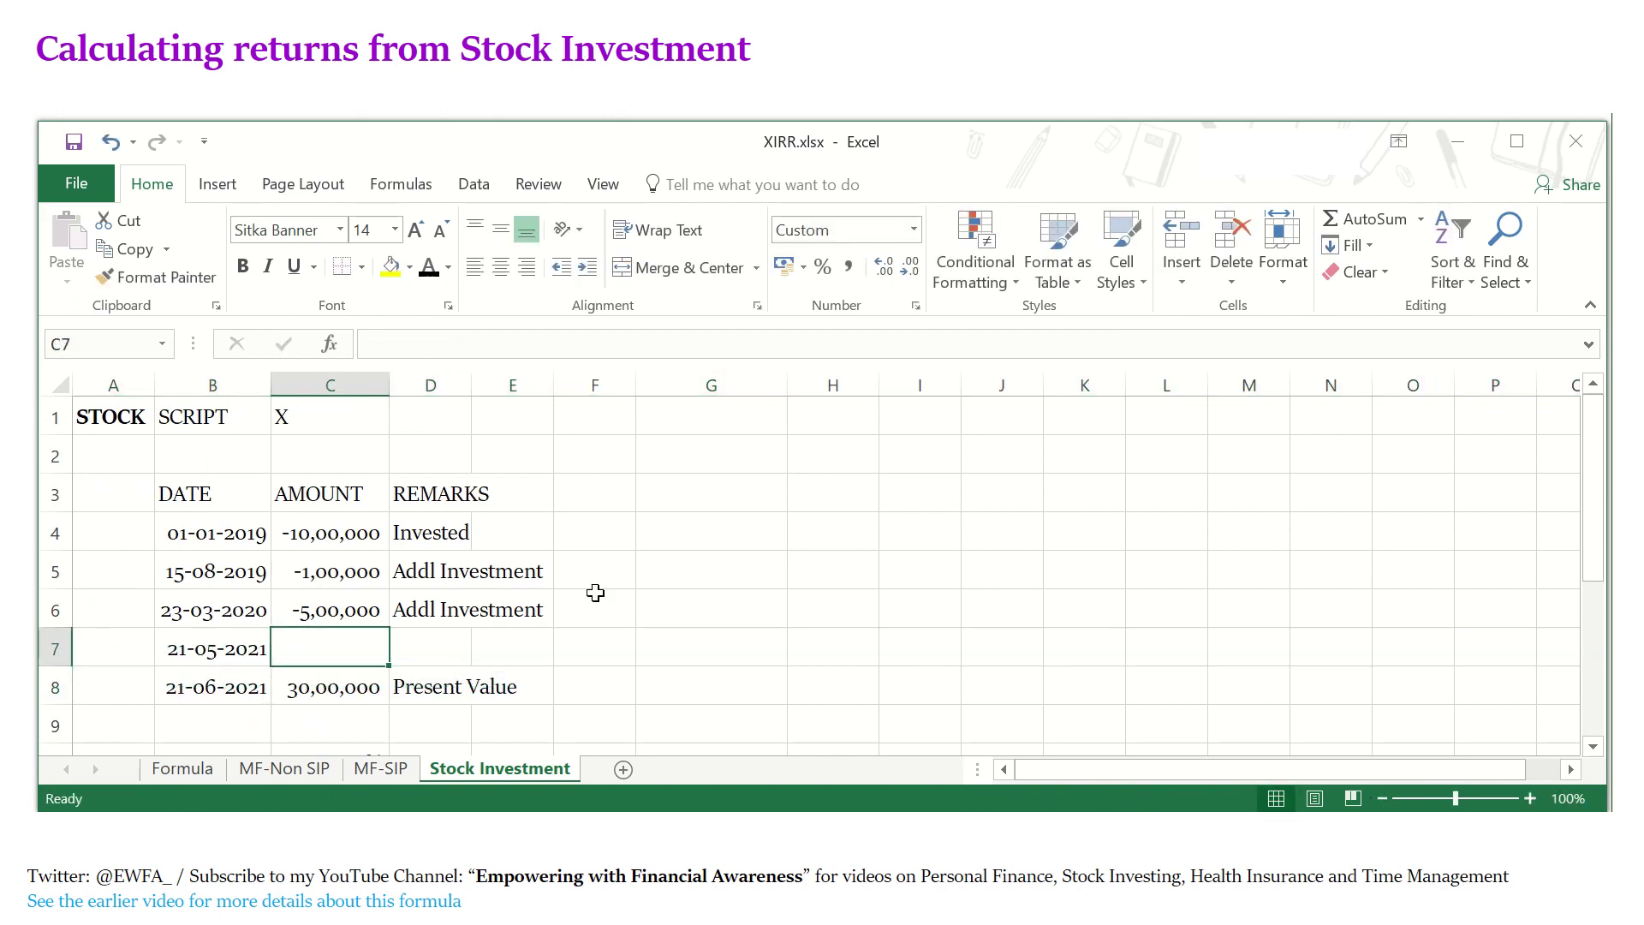
Enter 10,00,000 as the 21-05-2021 amount in C7.
{"action": "type", "text": "1000"}
{"action": "key", "text": "Return"}
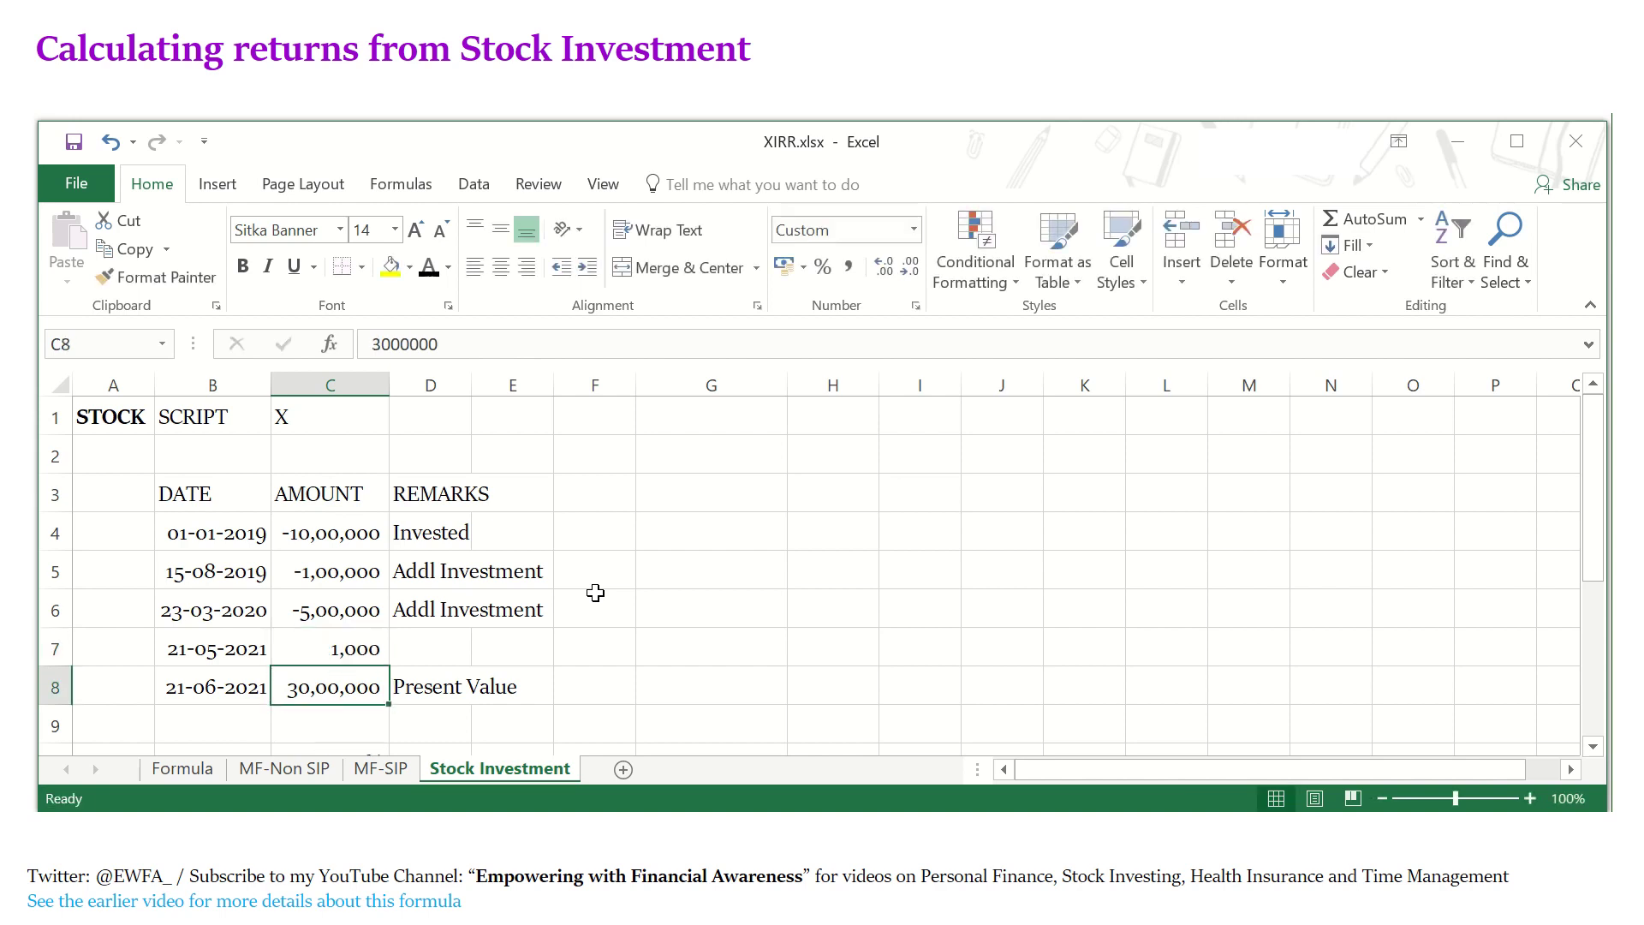
{"action": "left_click", "coordinate": [276, 644]}
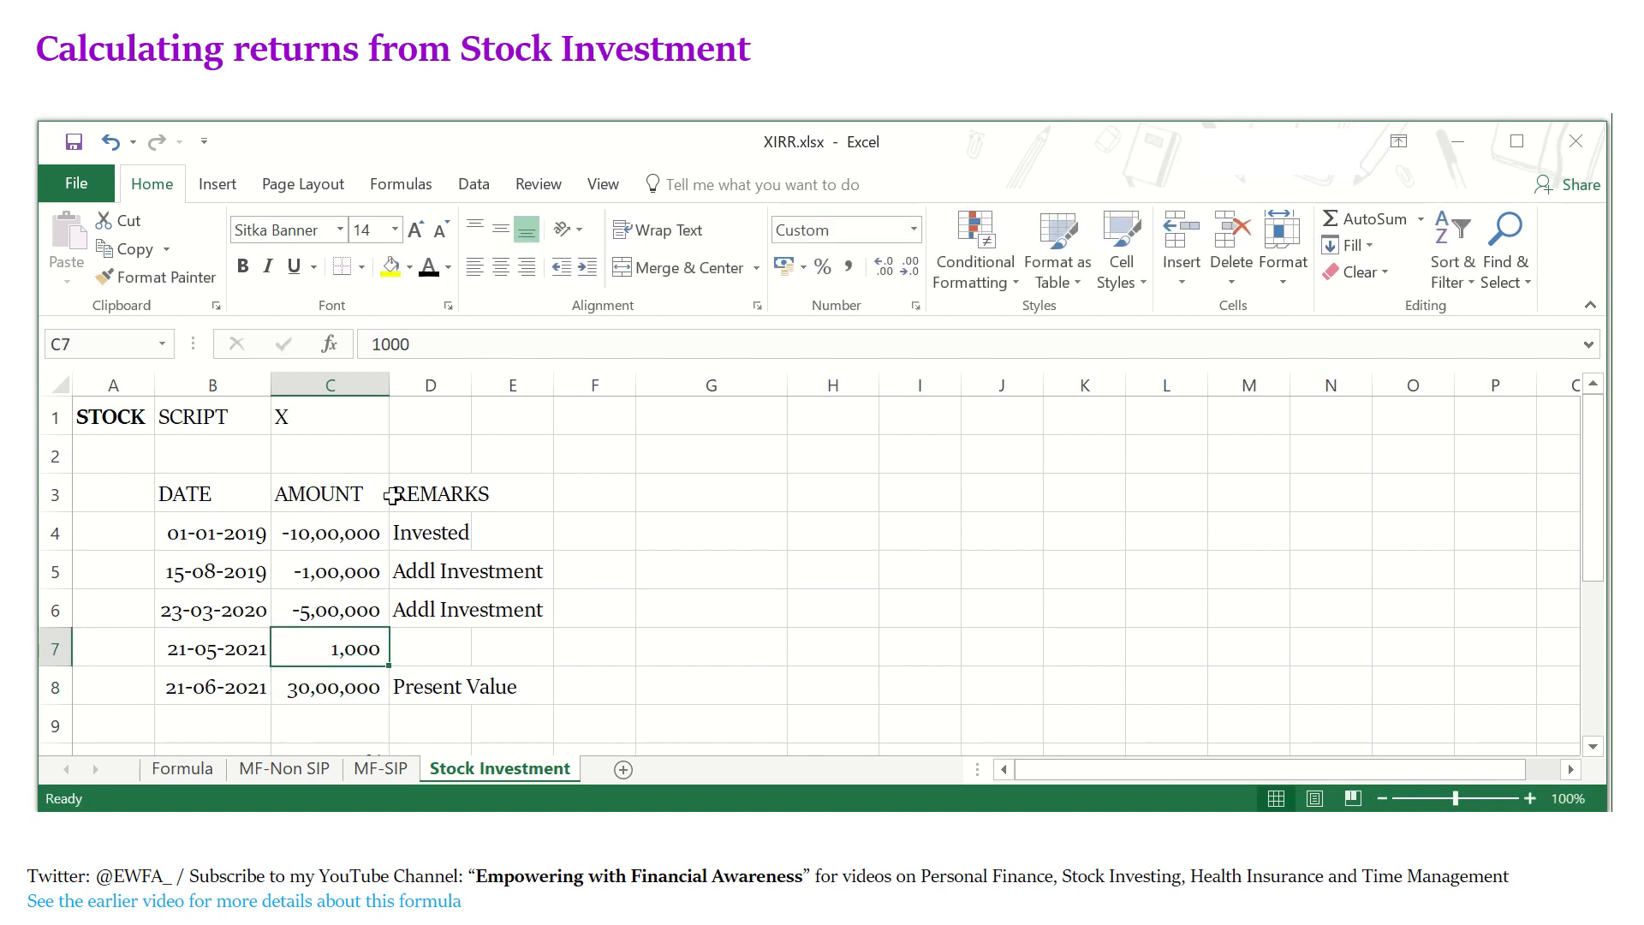
{"action": "left_click", "coordinate": [436, 339]}
{"action": "type", "text": "000"}
{"action": "key", "text": "Return"}
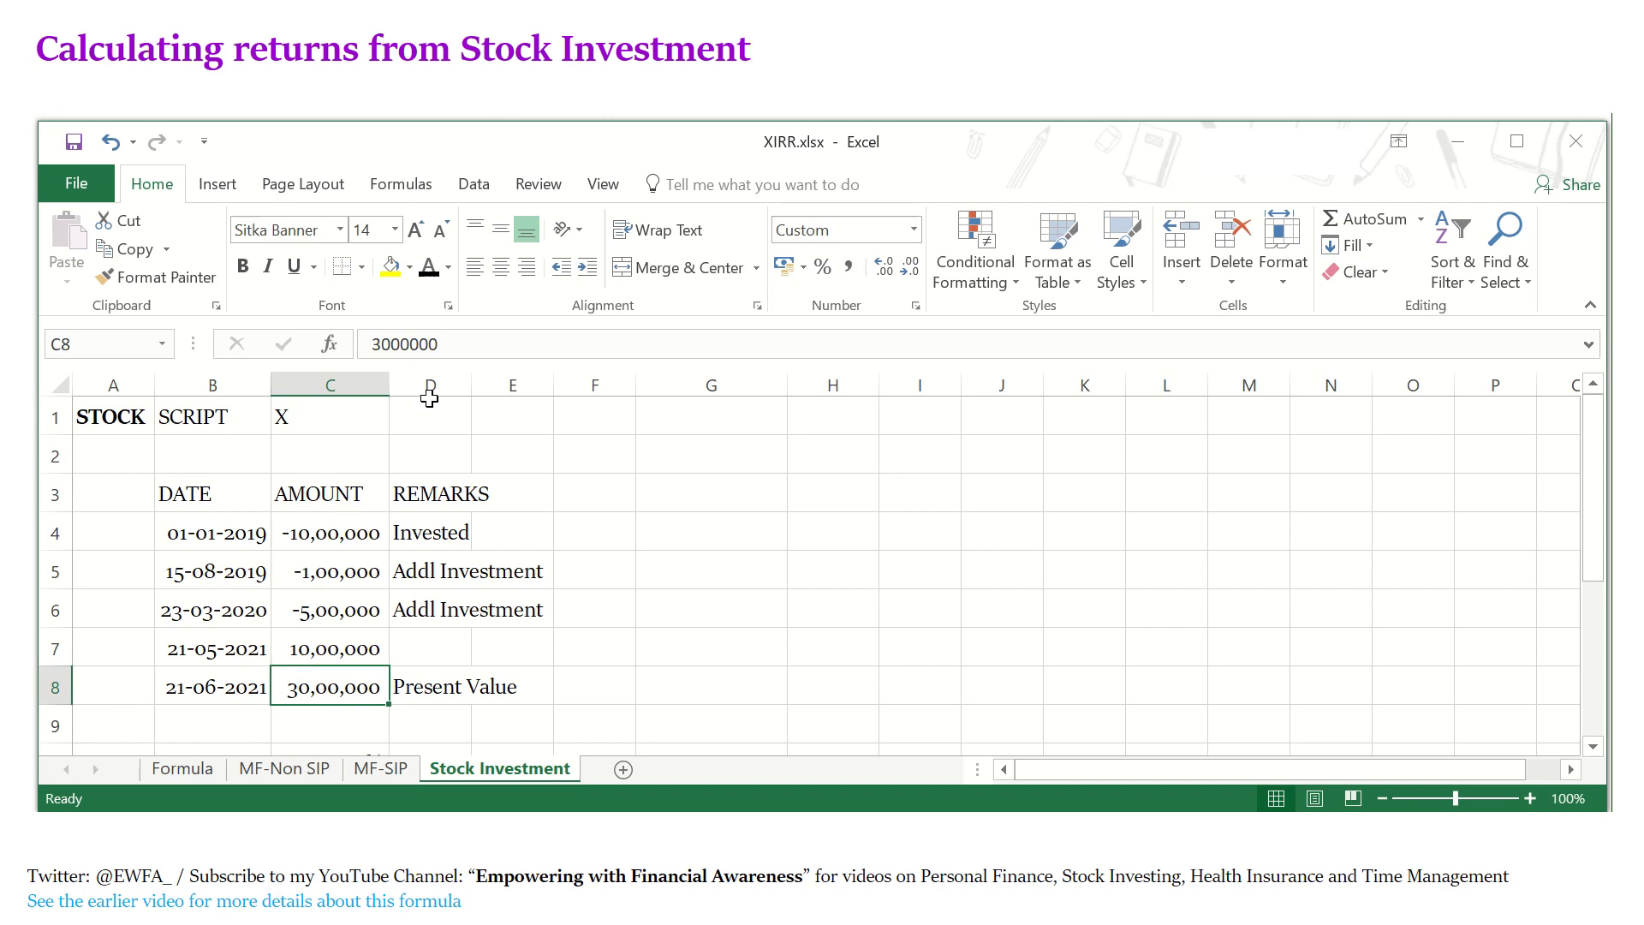
Change the Present Value in C8 to 20,00,000 and check the XIRR returns.
{"action": "left_click_drag", "start_coordinate": [393, 340], "coordinate": [351, 348]}
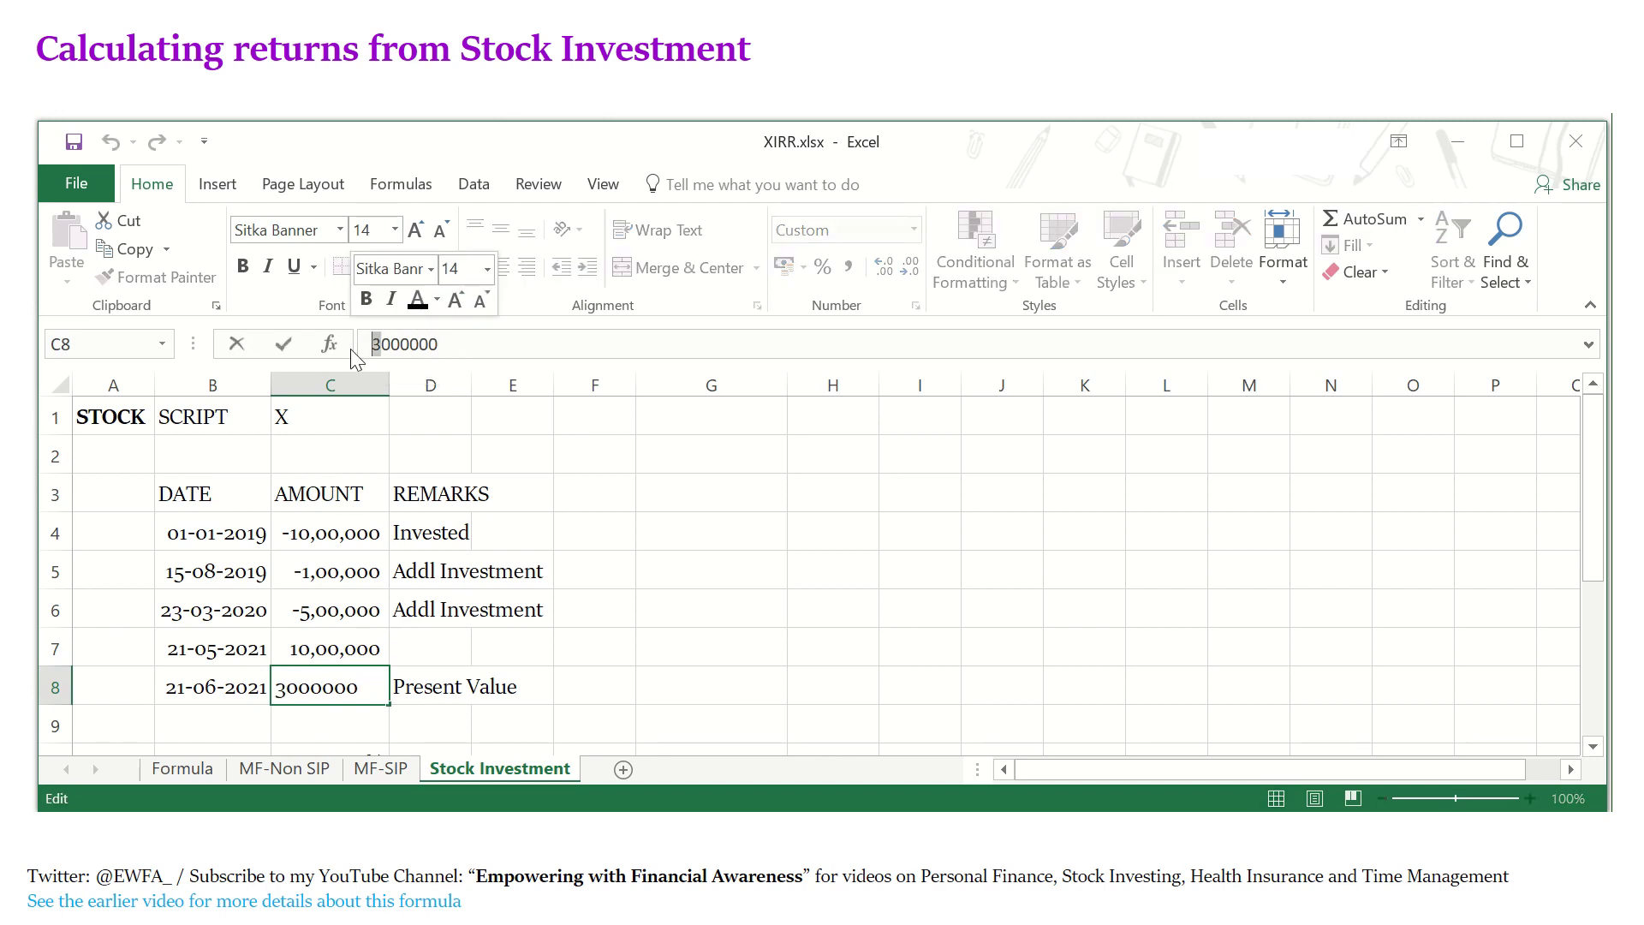
{"action": "type", "text": "20"}
{"action": "key", "text": "Return"}
{"action": "scroll", "coordinate": [475, 493], "scroll_direction": "down", "scroll_amount": 2}
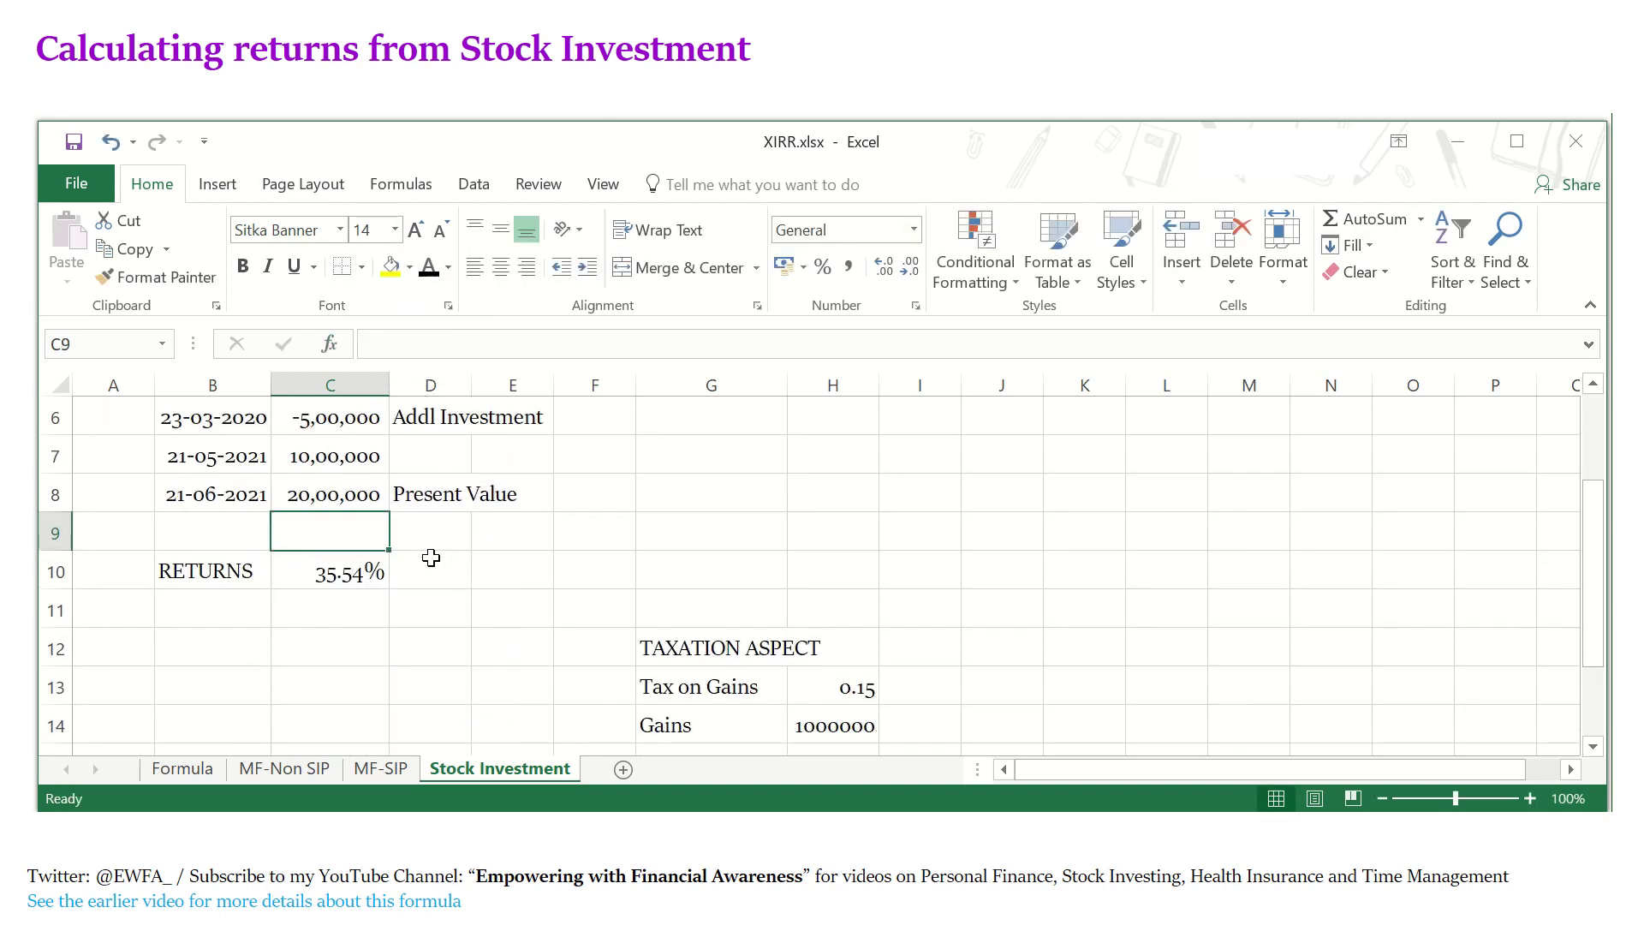
{"action": "scroll", "coordinate": [433, 558], "scroll_direction": "up", "scroll_amount": 2}
{"action": "left_click", "coordinate": [1593, 746]}
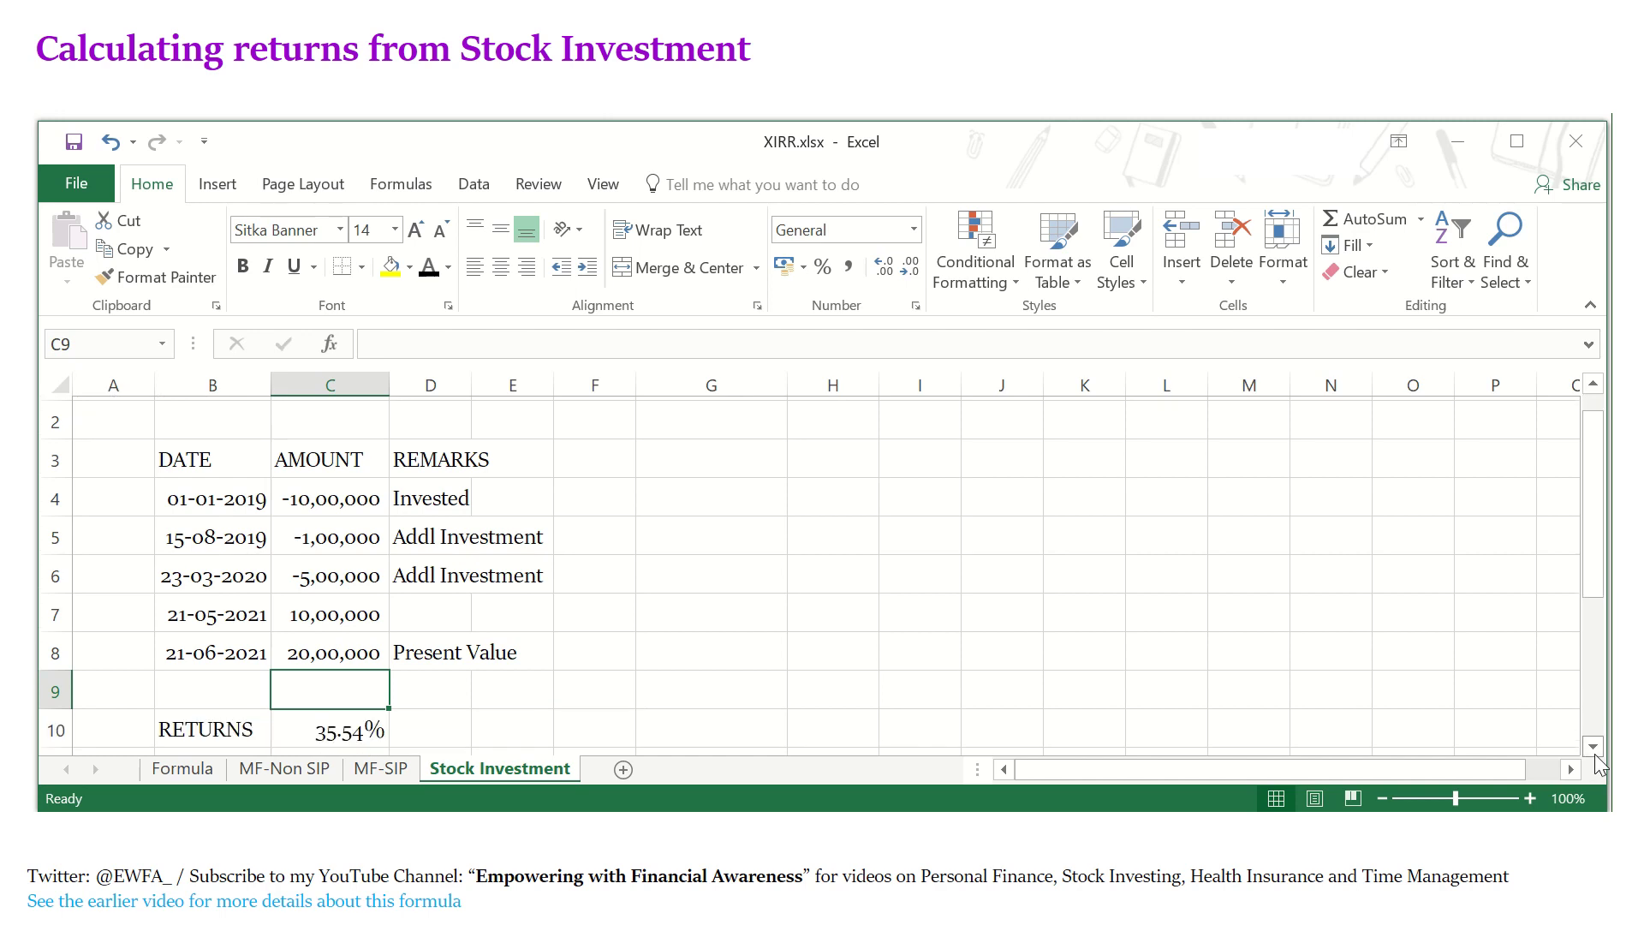
{"action": "left_click", "coordinate": [345, 719]}
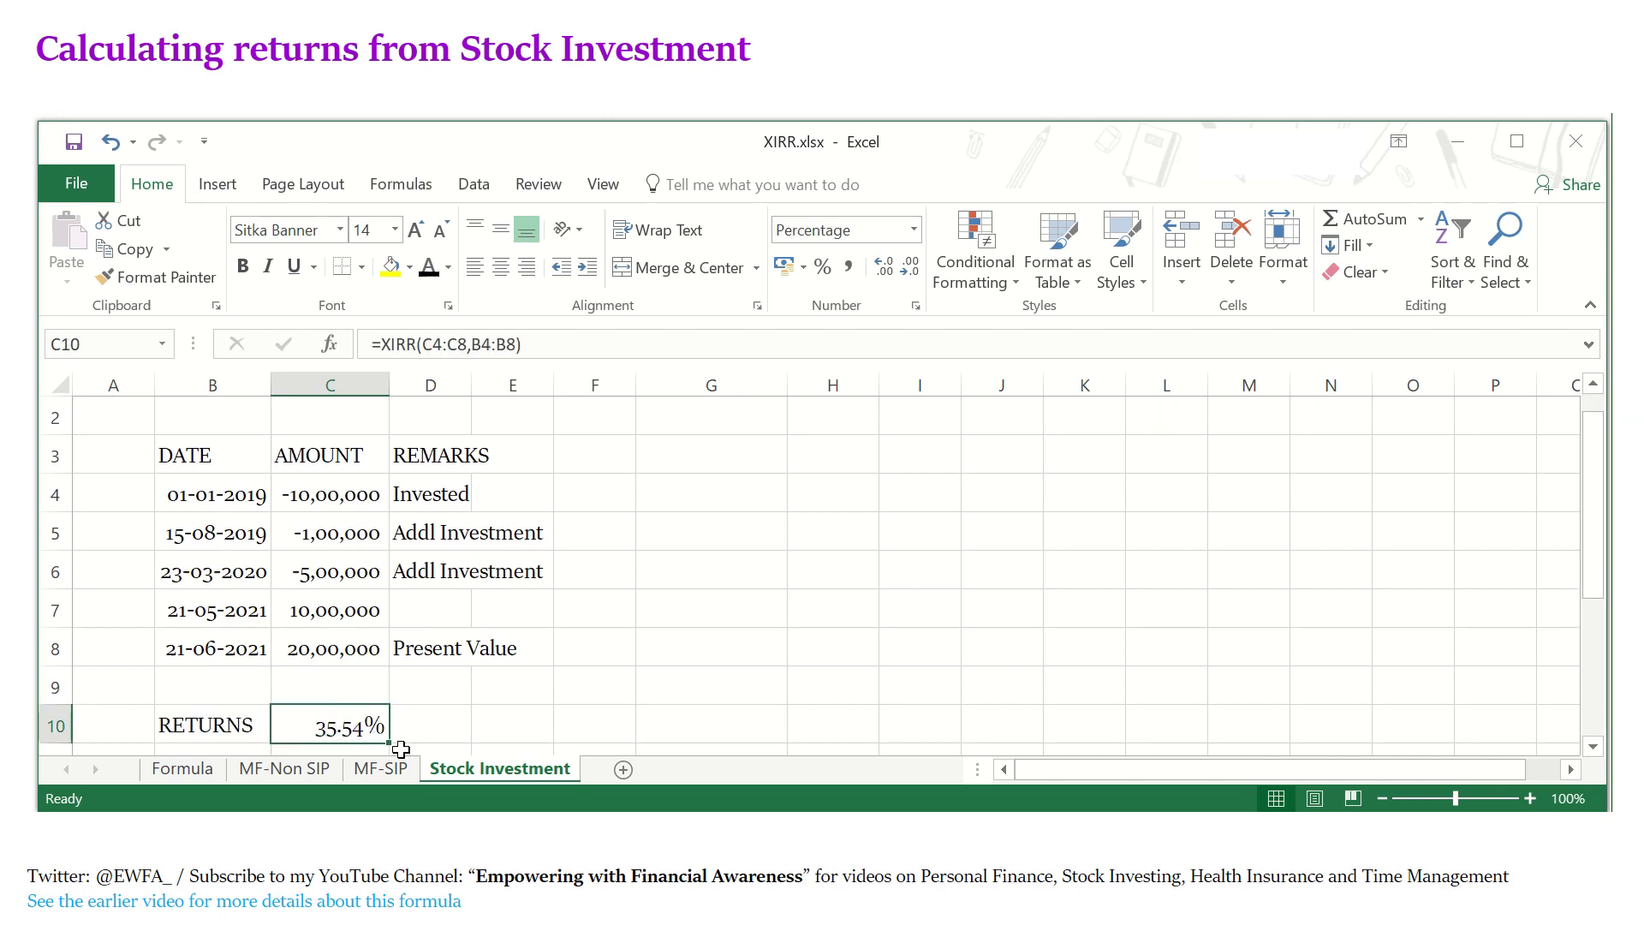
Label the 21-05-2021 cash flow 'Part Redemption' in D7.
{"action": "left_click", "coordinate": [419, 611]}
{"action": "type", "text": "Pr"}
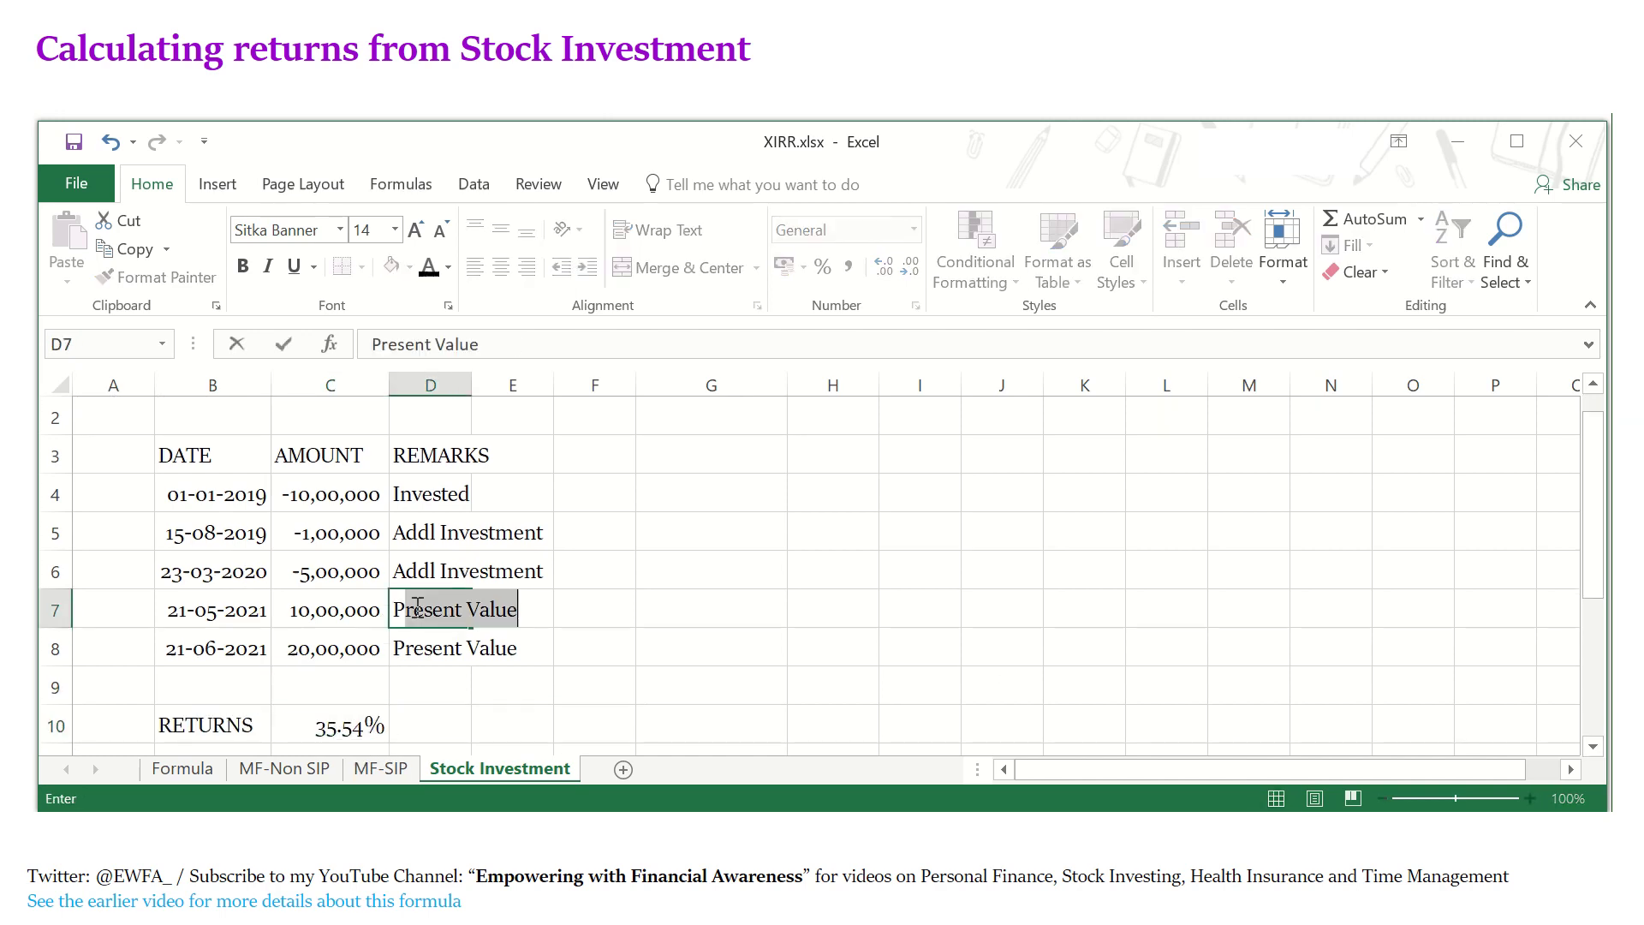
{"action": "type", "text": "art Redemption"}
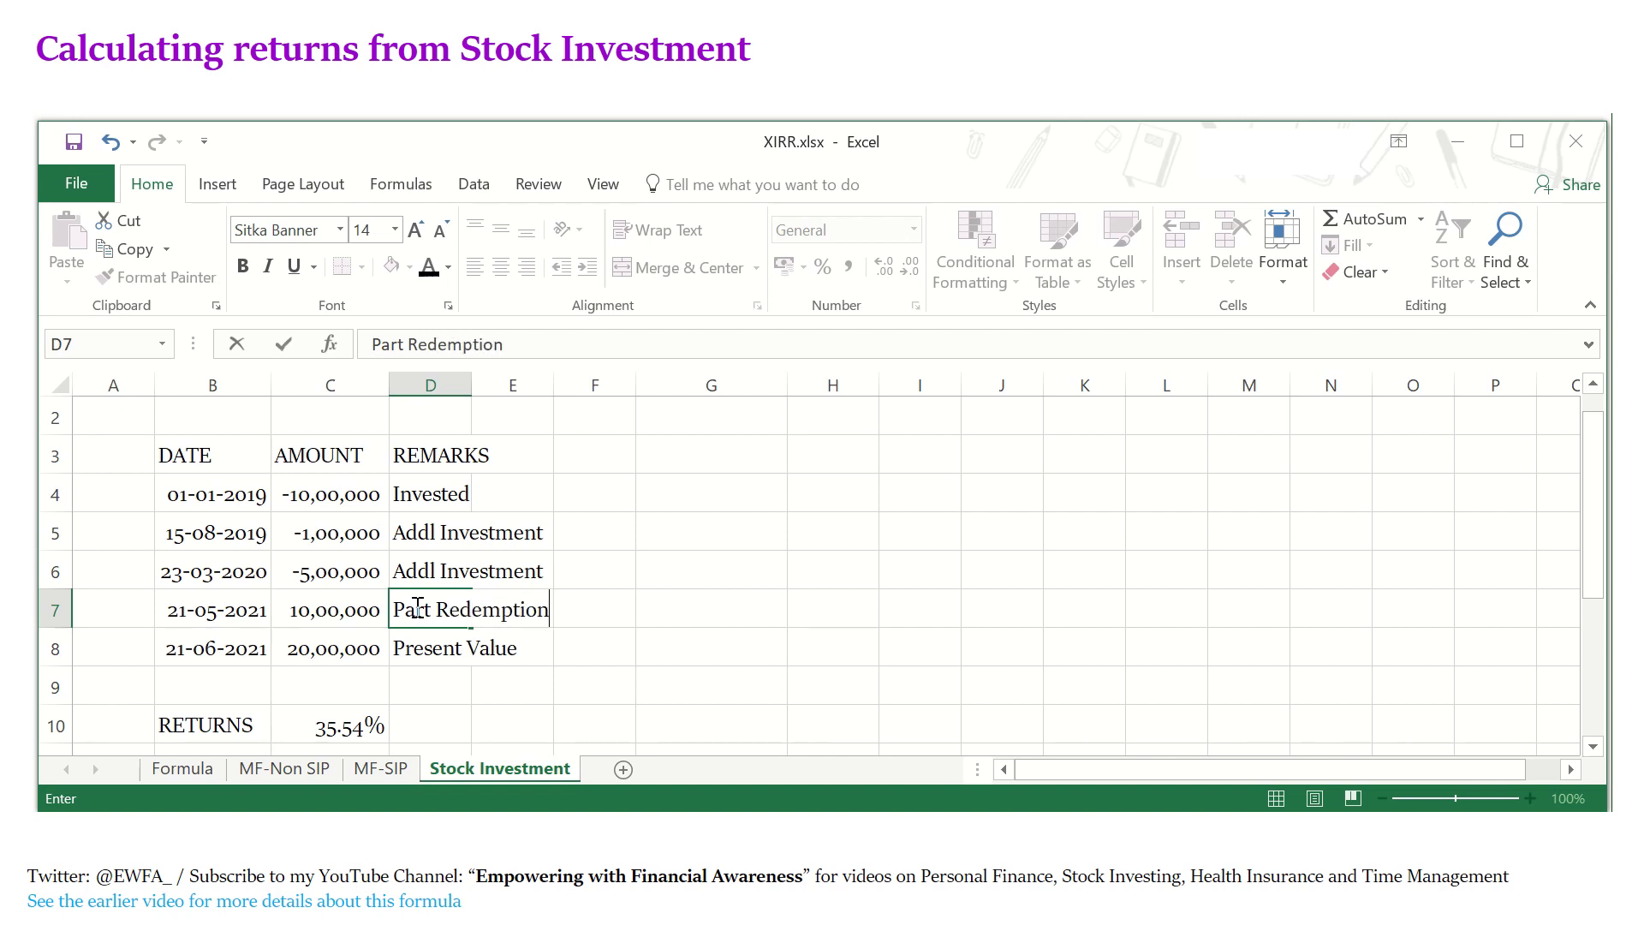
{"action": "key", "text": "Return"}
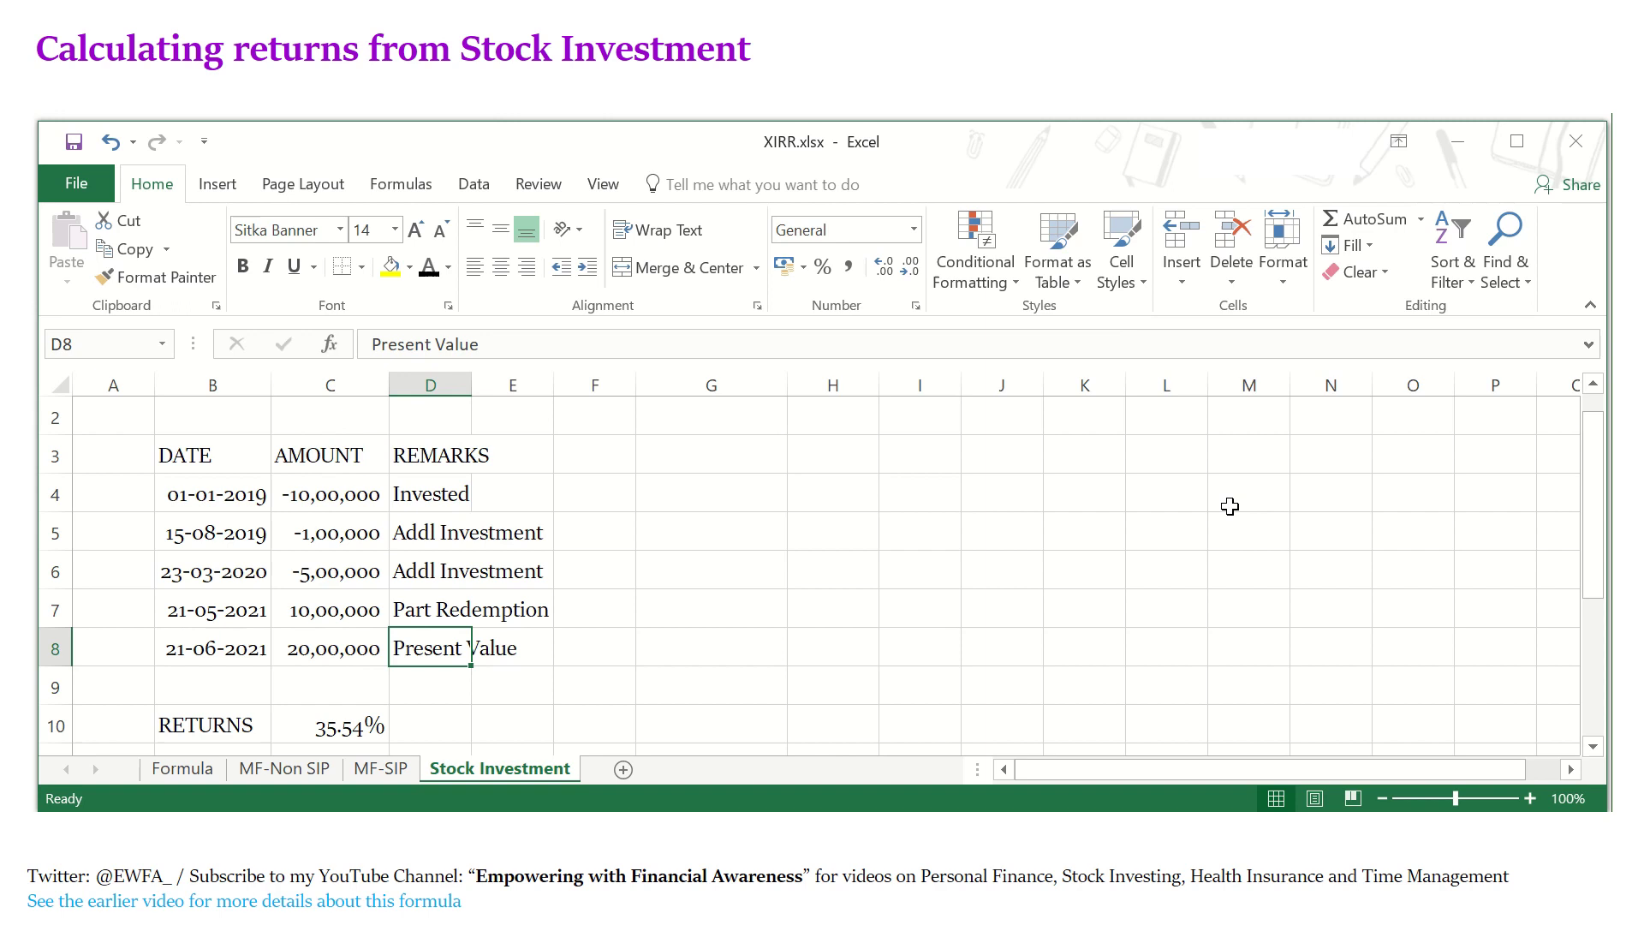
Inspect how the Gains value is calculated from the cash flow amounts.
{"action": "scroll", "coordinate": [1230, 506], "scroll_direction": "down", "scroll_amount": 2}
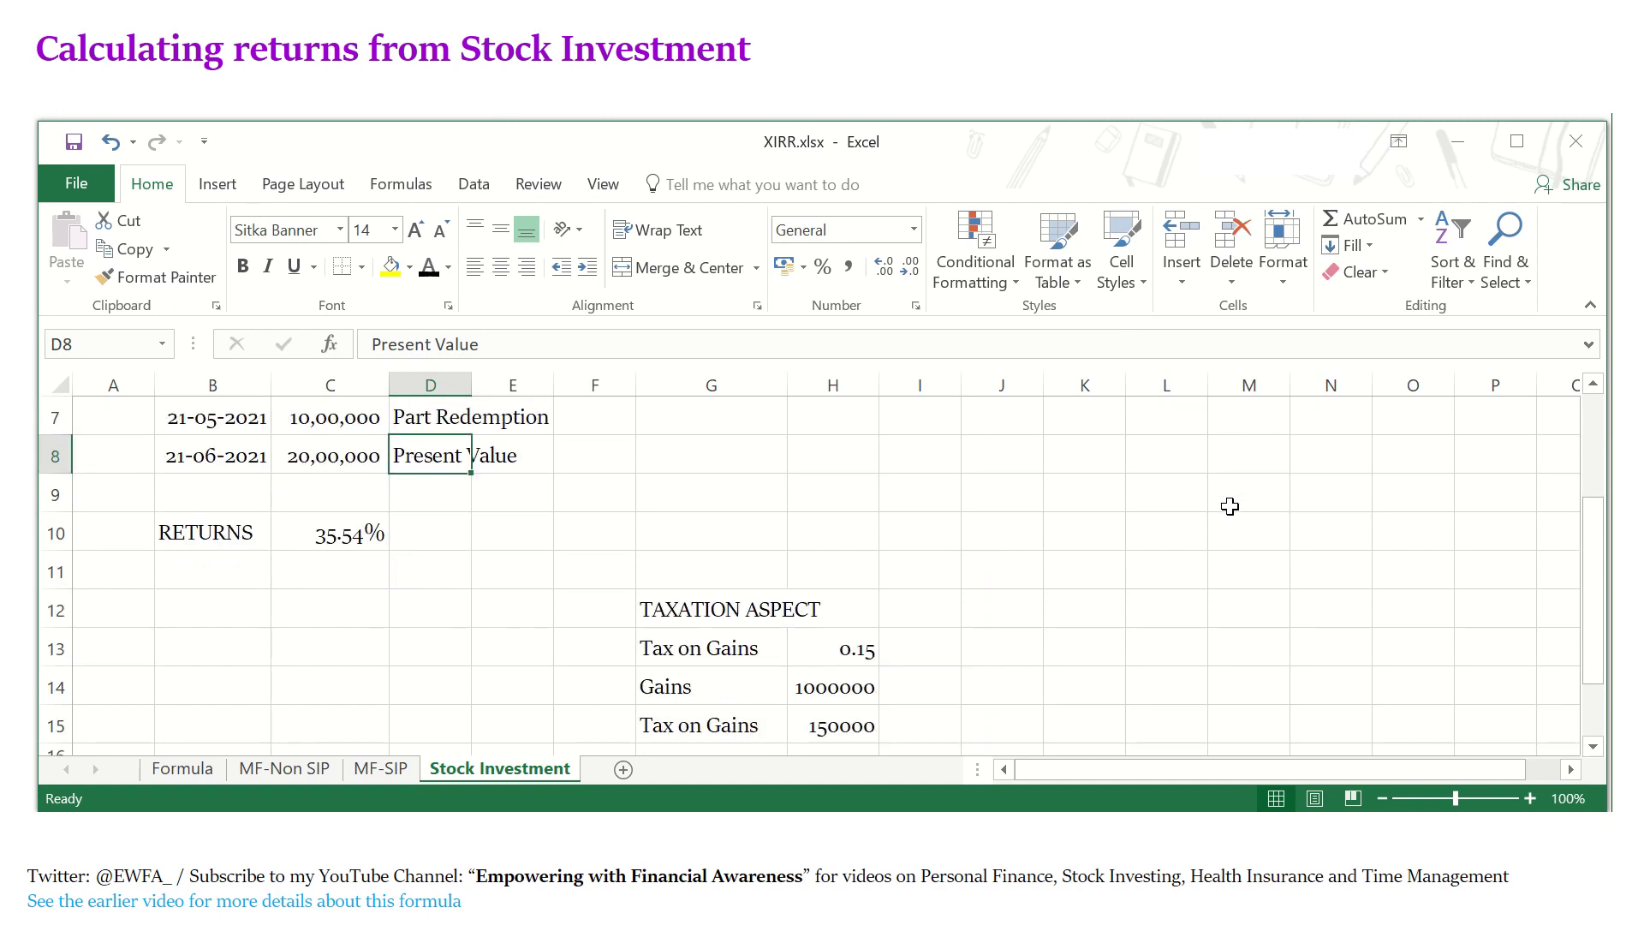
{"action": "left_click", "coordinate": [844, 685]}
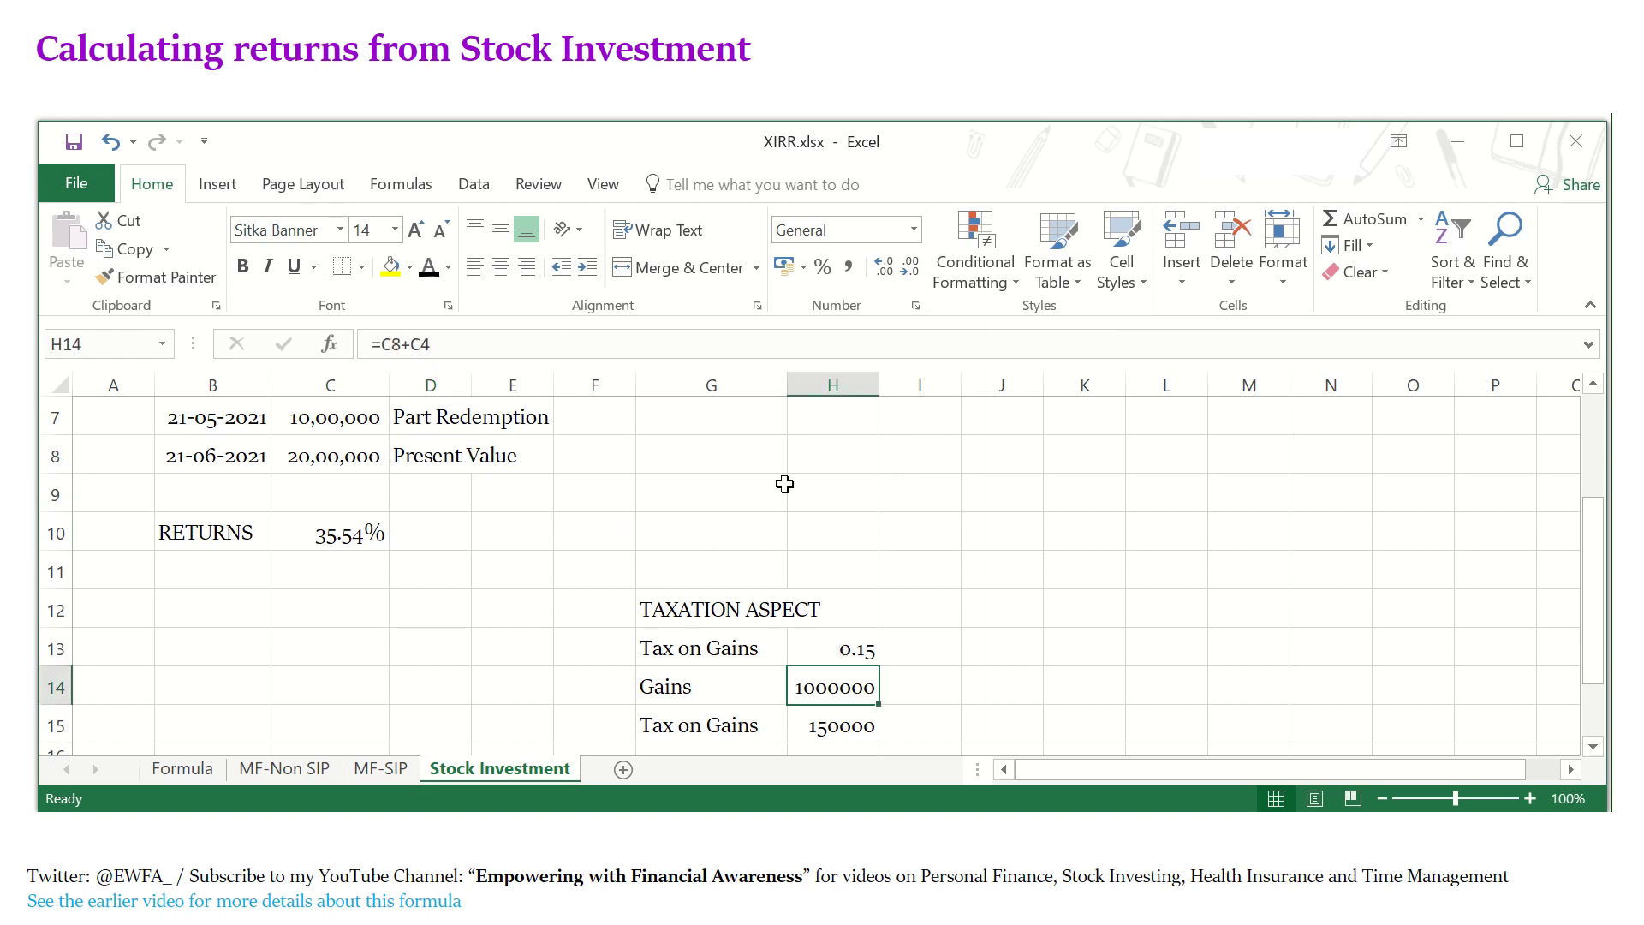
{"action": "scroll", "coordinate": [784, 485], "scroll_direction": "up", "scroll_amount": 2}
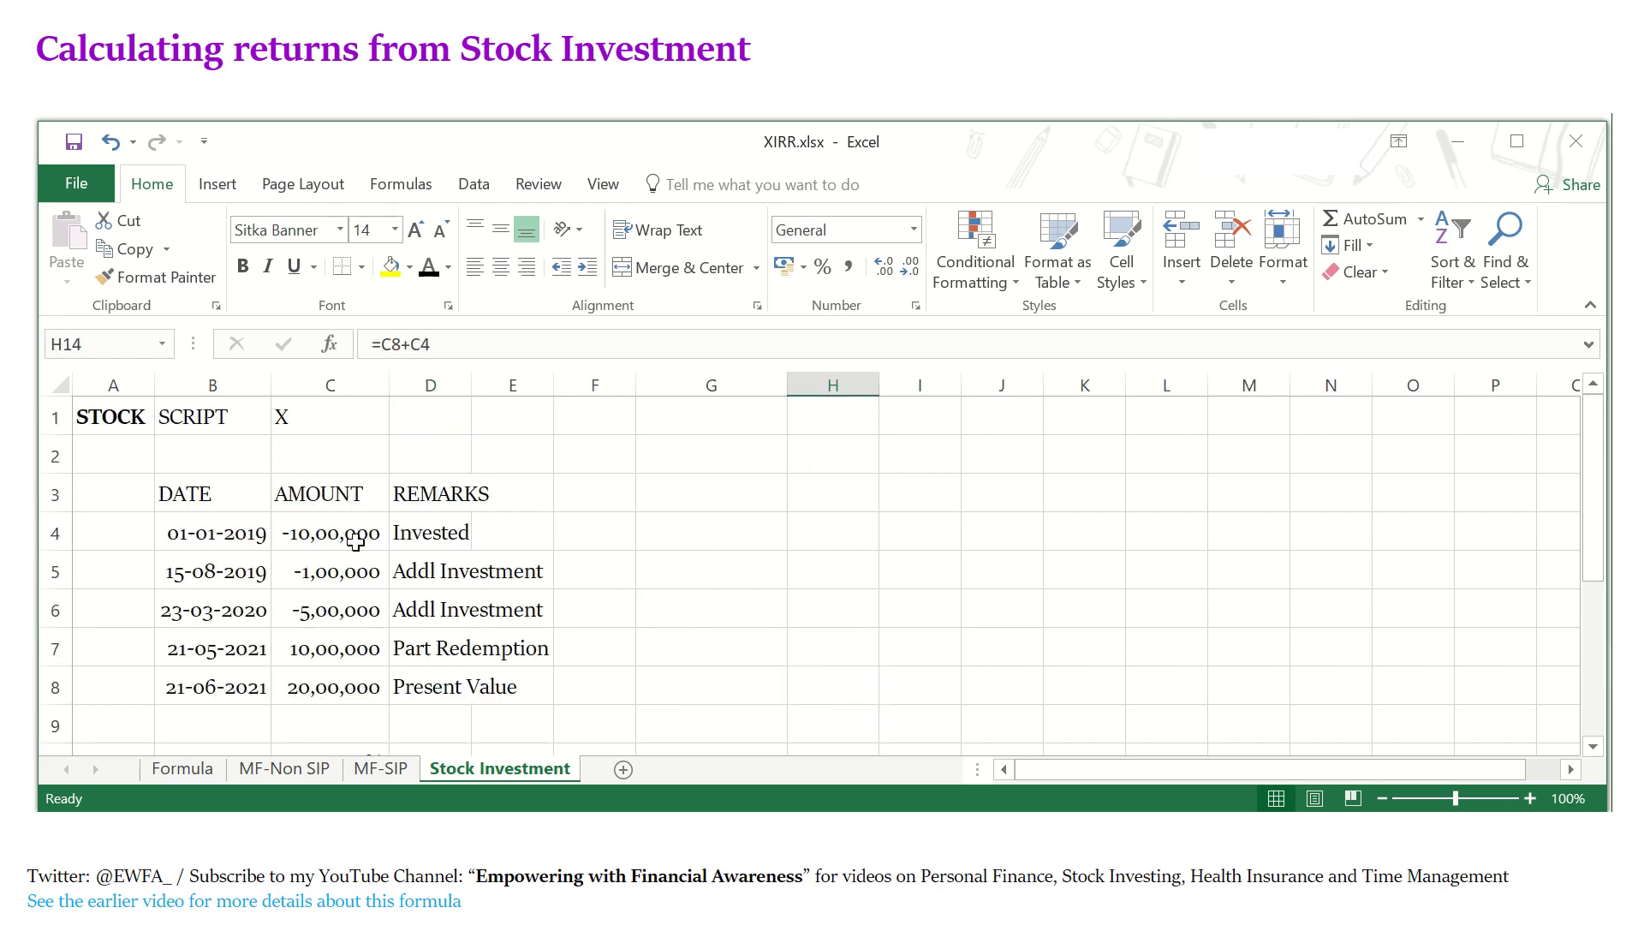
{"action": "left_click_drag", "start_coordinate": [351, 539], "coordinate": [364, 619]}
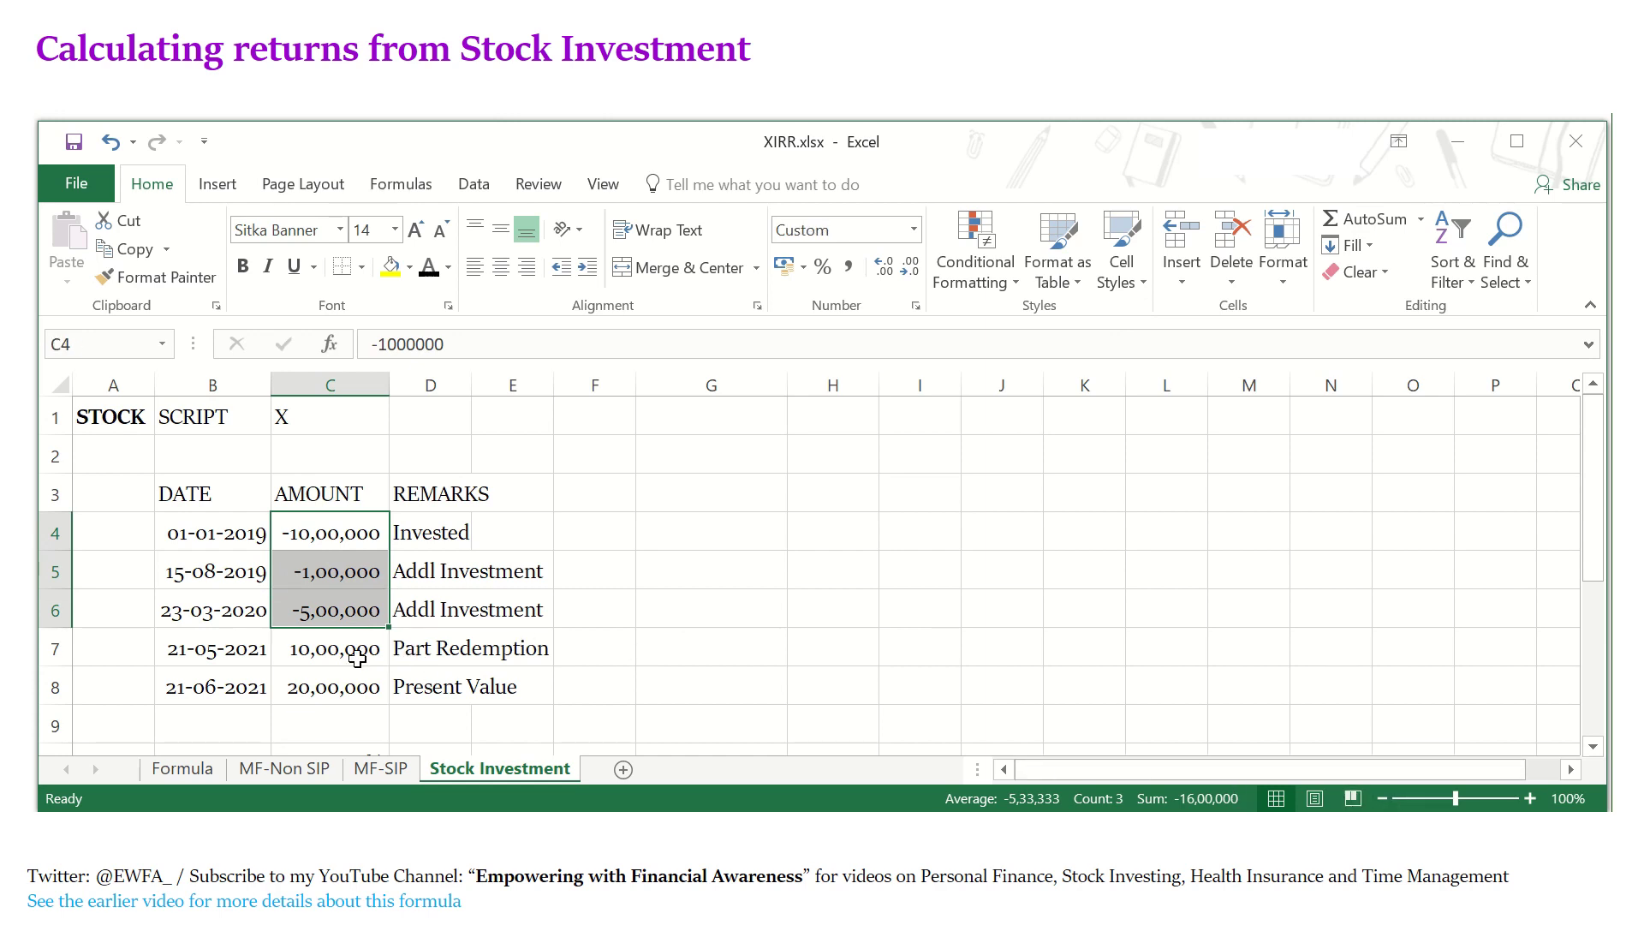
{"action": "left_click_drag", "start_coordinate": [355, 655], "coordinate": [362, 685]}
{"action": "scroll", "coordinate": [862, 543], "scroll_direction": "down", "scroll_amount": 3}
{"action": "scroll", "coordinate": [863, 543], "scroll_direction": "down", "scroll_amount": 1}
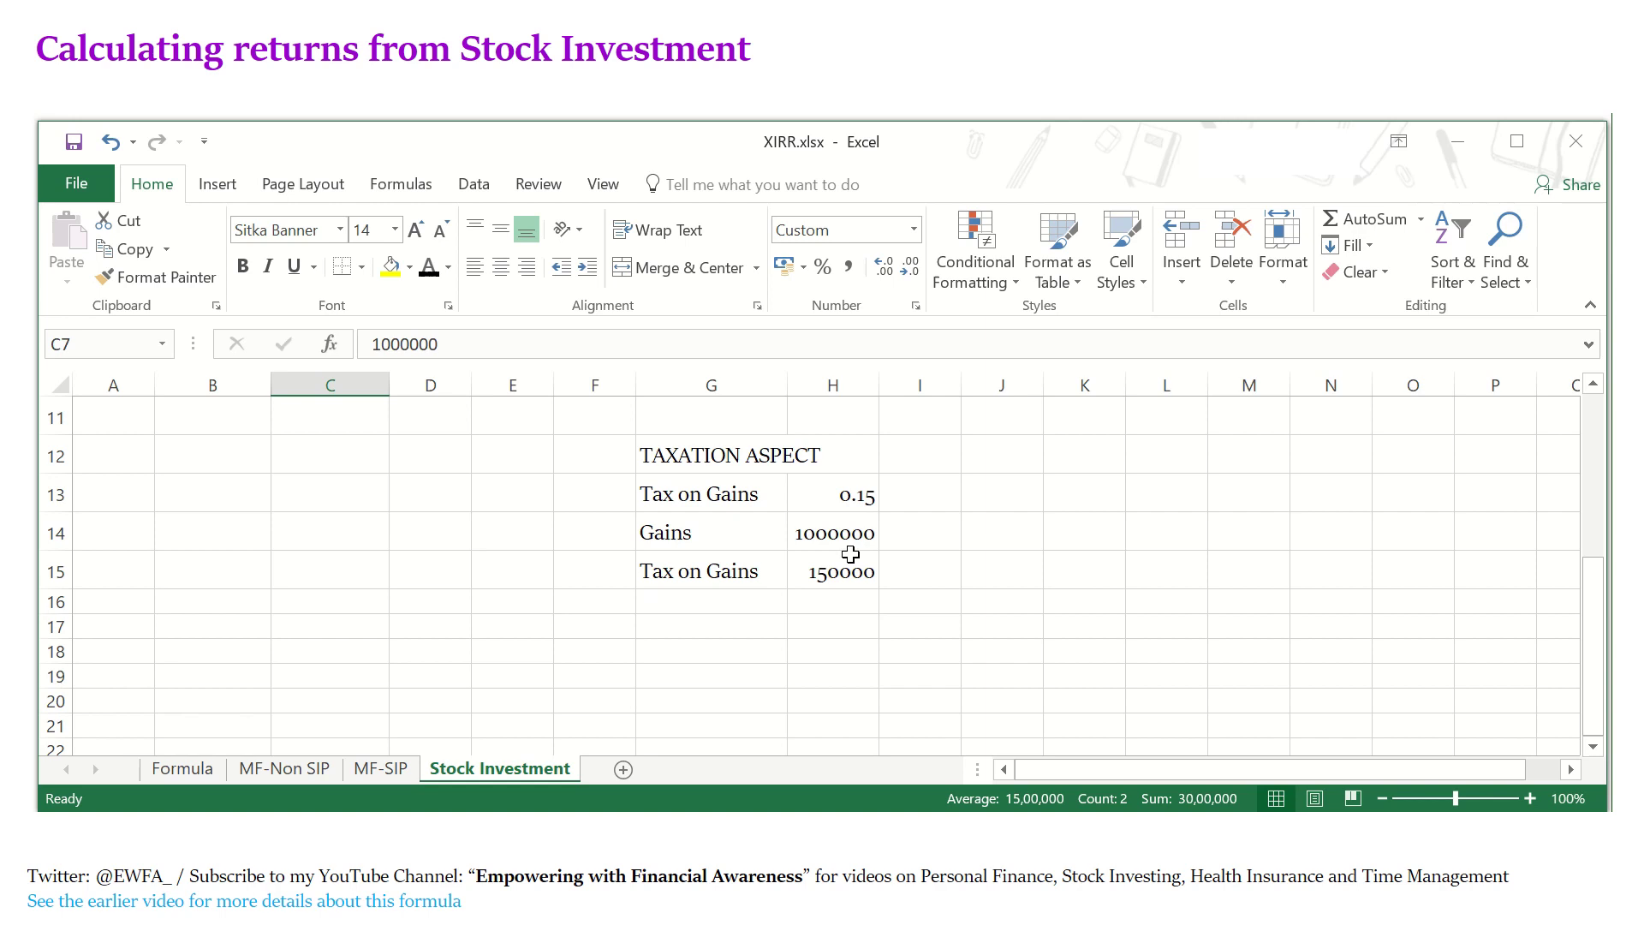
Replace the Gains formula with 1400000, then check the 0.15 rate and Tax on Gains.
{"action": "left_click", "coordinate": [856, 535]}
{"action": "left_click", "coordinate": [447, 344]}
{"action": "left_click_drag", "start_coordinate": [447, 344], "coordinate": [296, 351]}
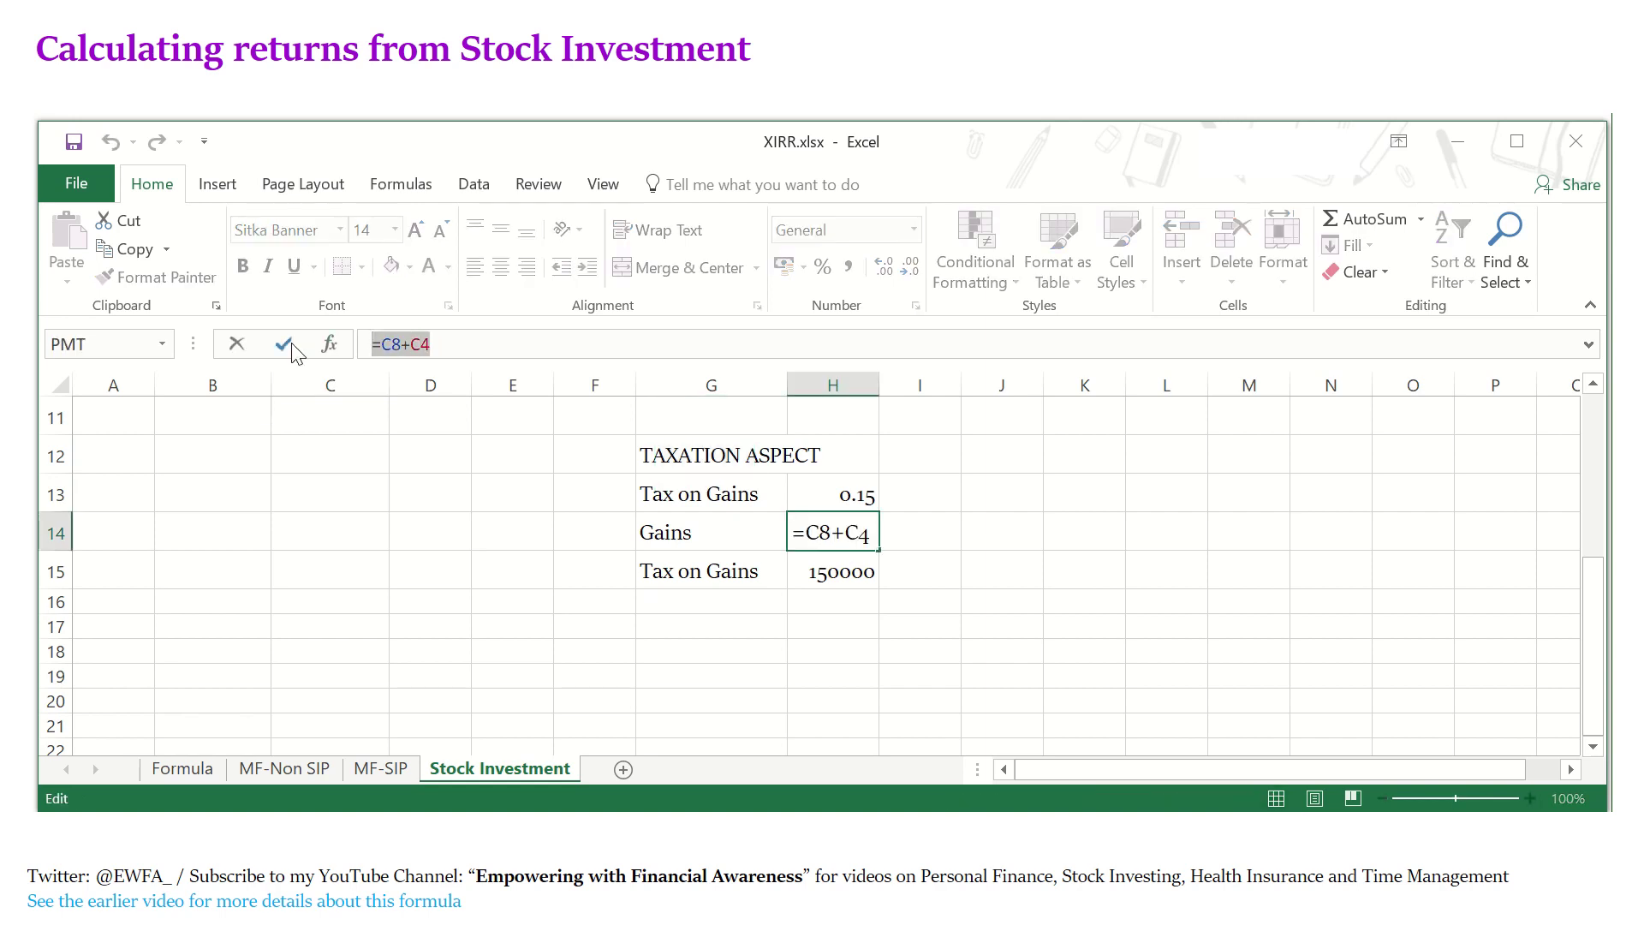
{"action": "type", "text": "1400"}
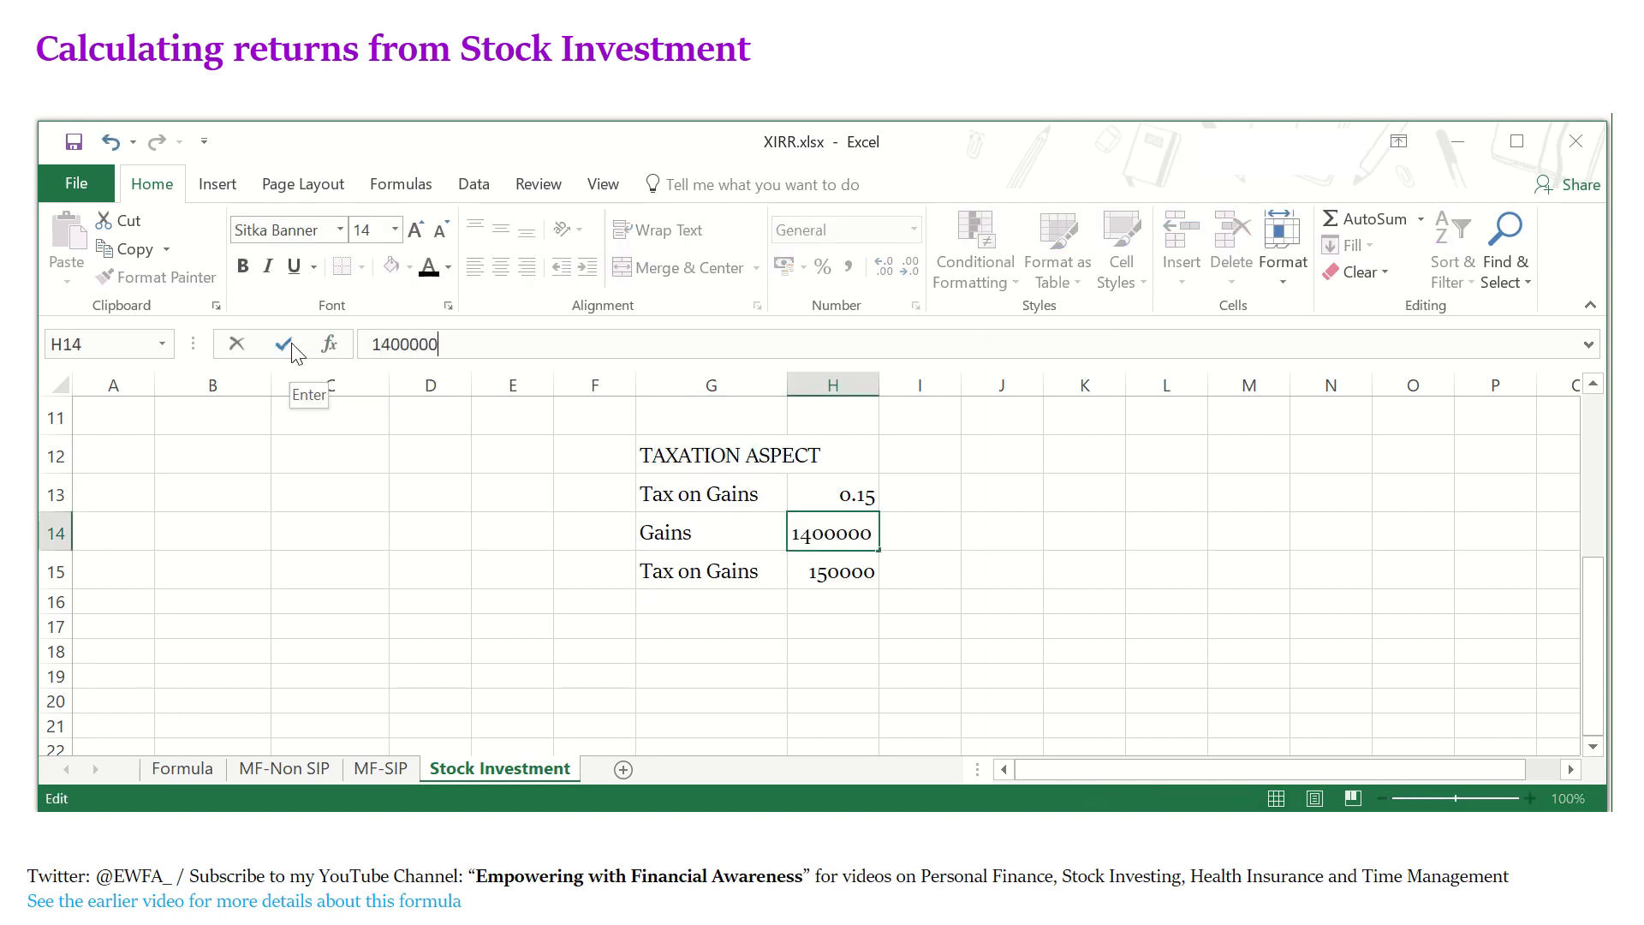
{"action": "type", "text": "000"}
{"action": "key", "text": "Return"}
{"action": "left_click", "coordinate": [844, 501]}
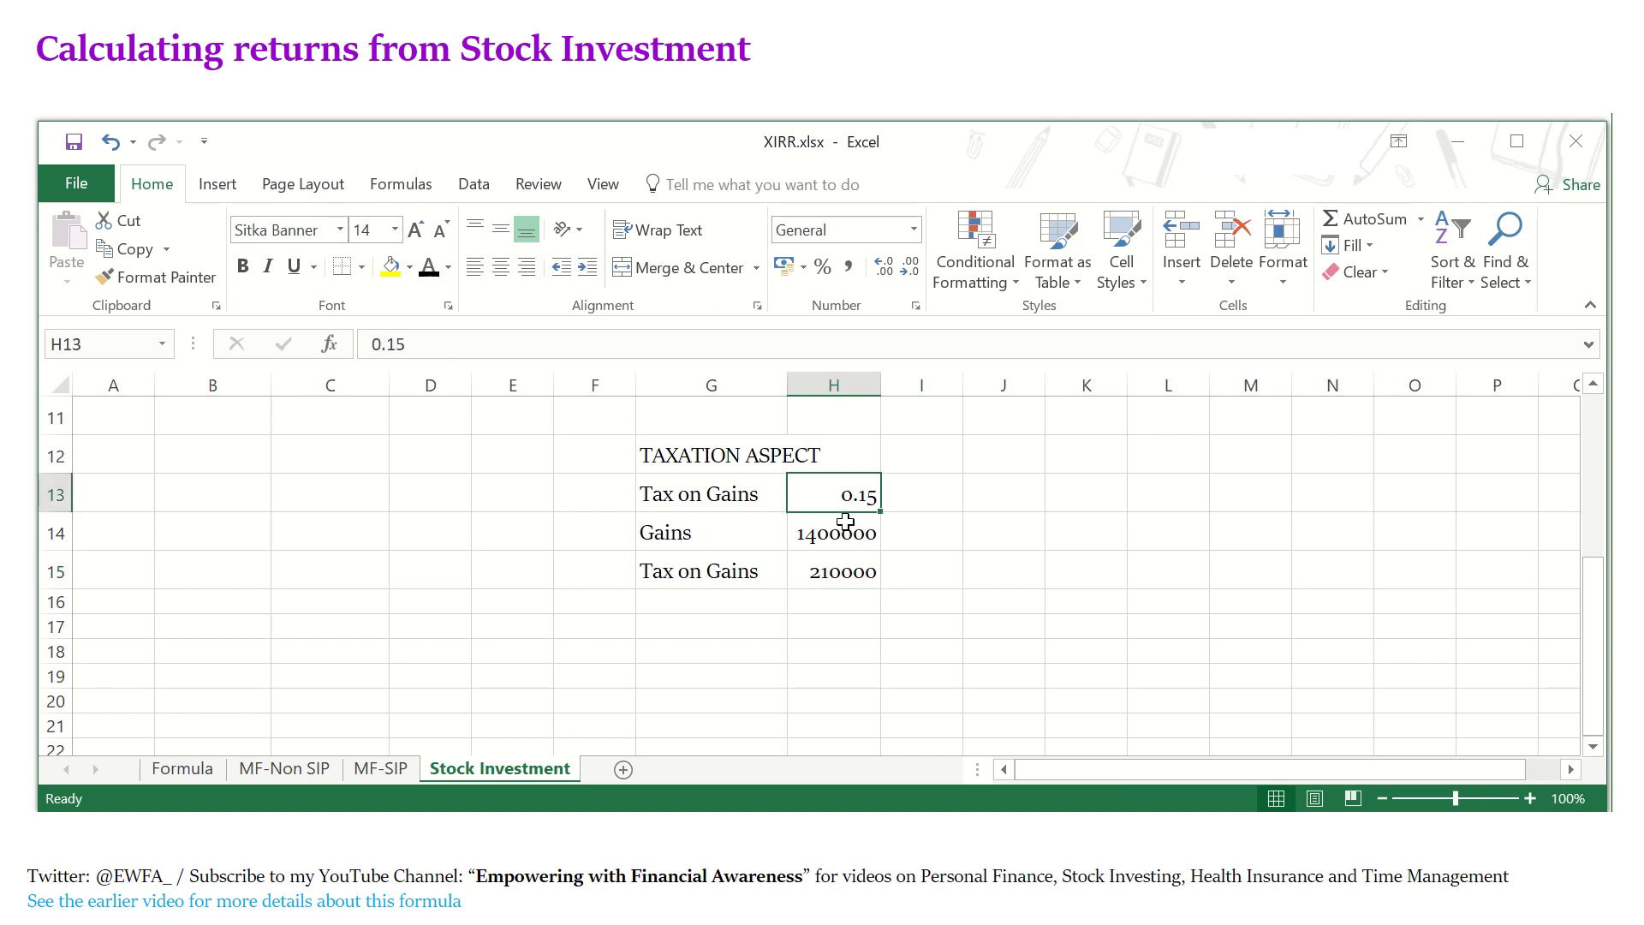
{"action": "left_click", "coordinate": [824, 566]}
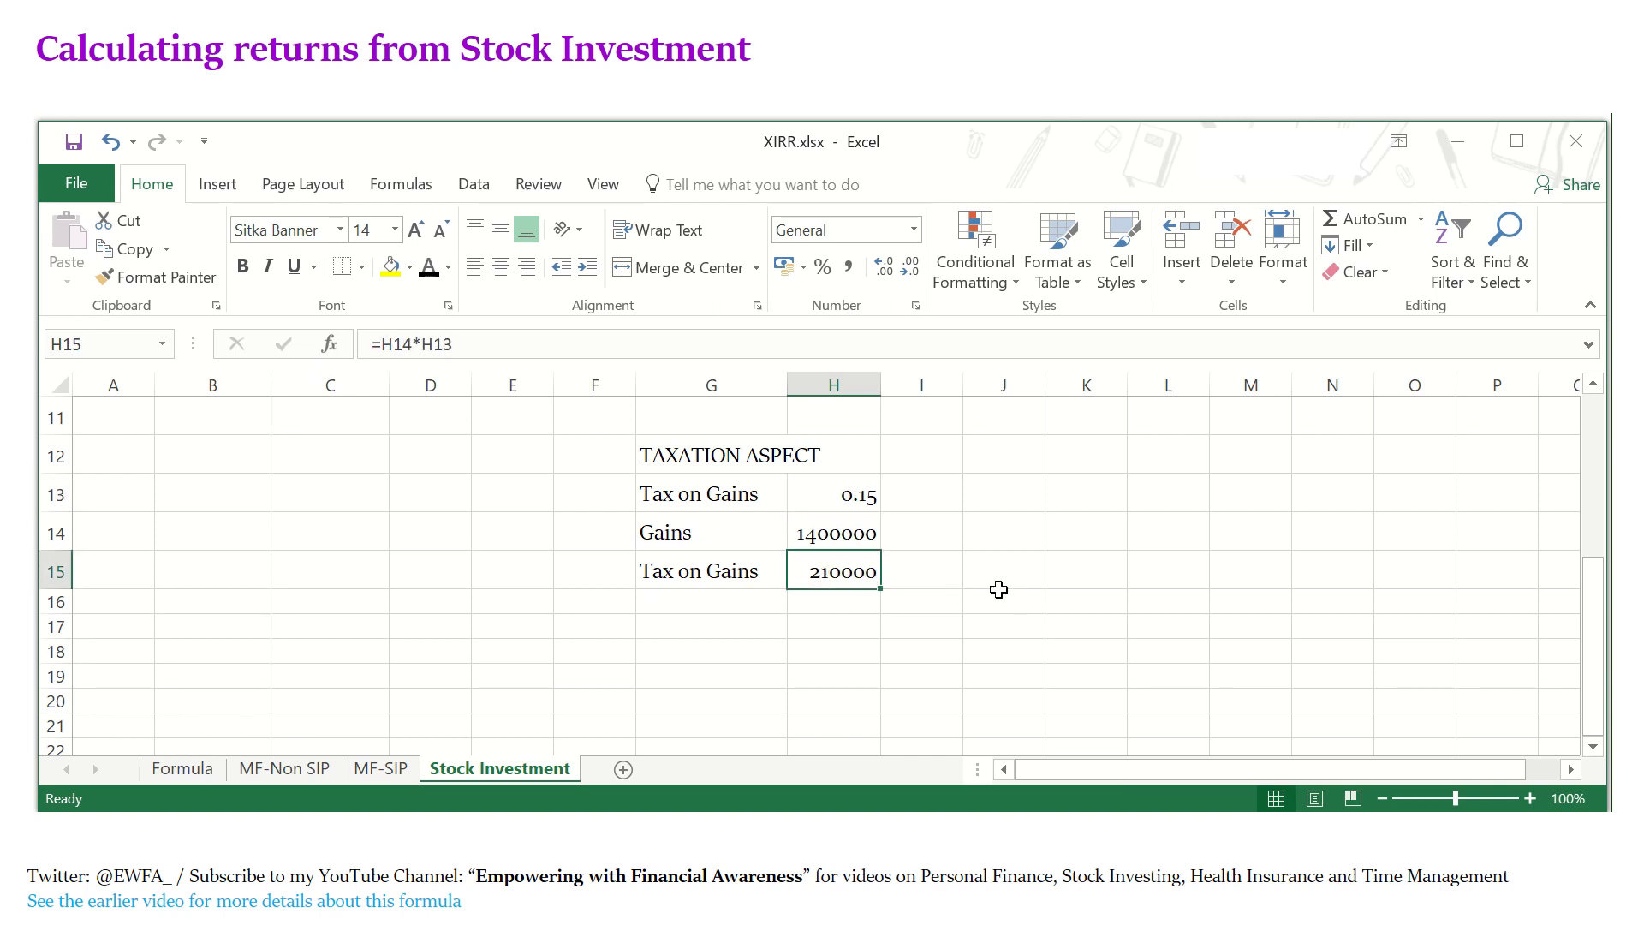
{"action": "scroll", "coordinate": [1007, 593], "scroll_direction": "up", "scroll_amount": 2}
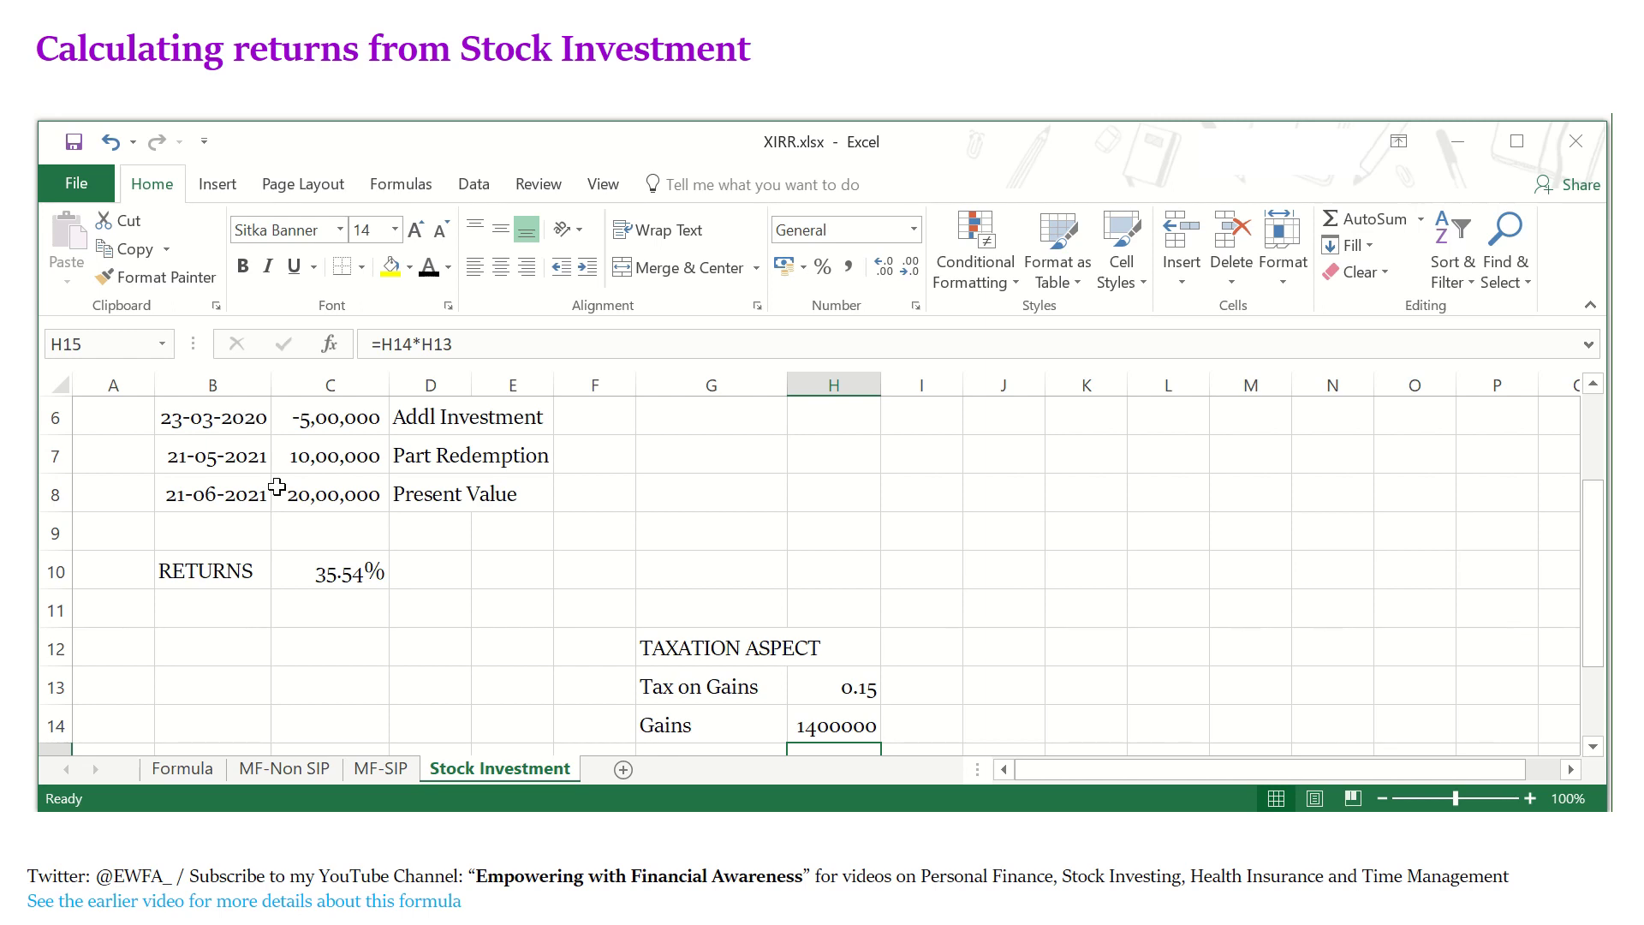
Add a row 9 dated 21-06-2021 with amount -210000 and label TAX.
{"action": "left_click", "coordinate": [214, 501]}
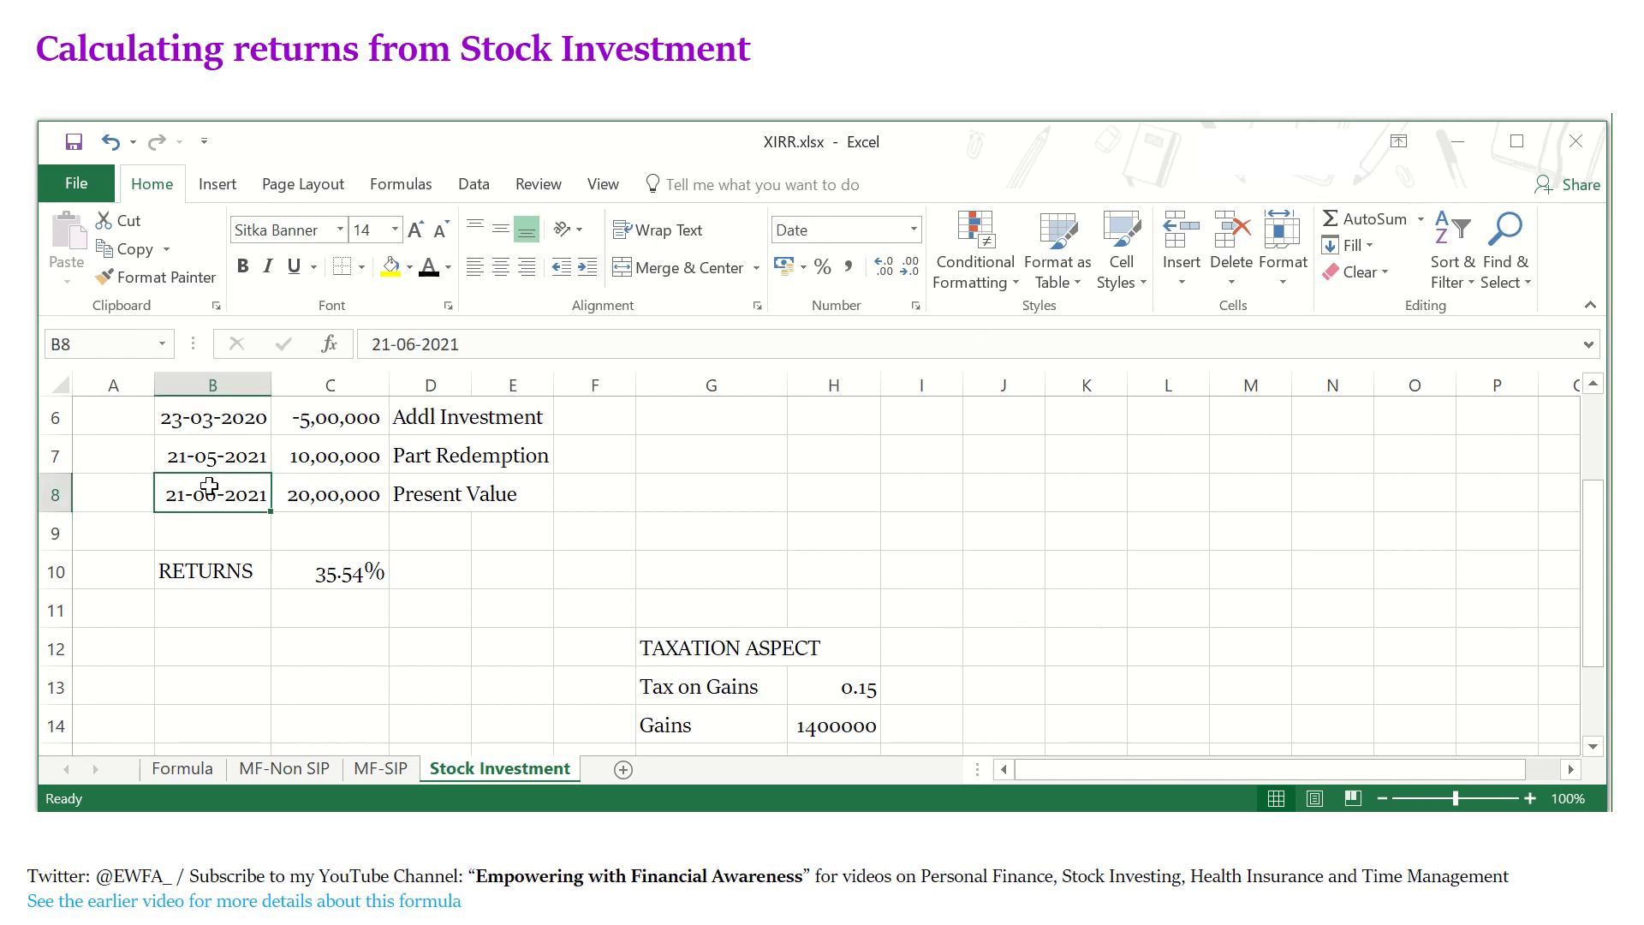
{"action": "key", "text": "ctrl+c"}
{"action": "left_click", "coordinate": [231, 541]}
{"action": "key", "text": "ctrl+v"}
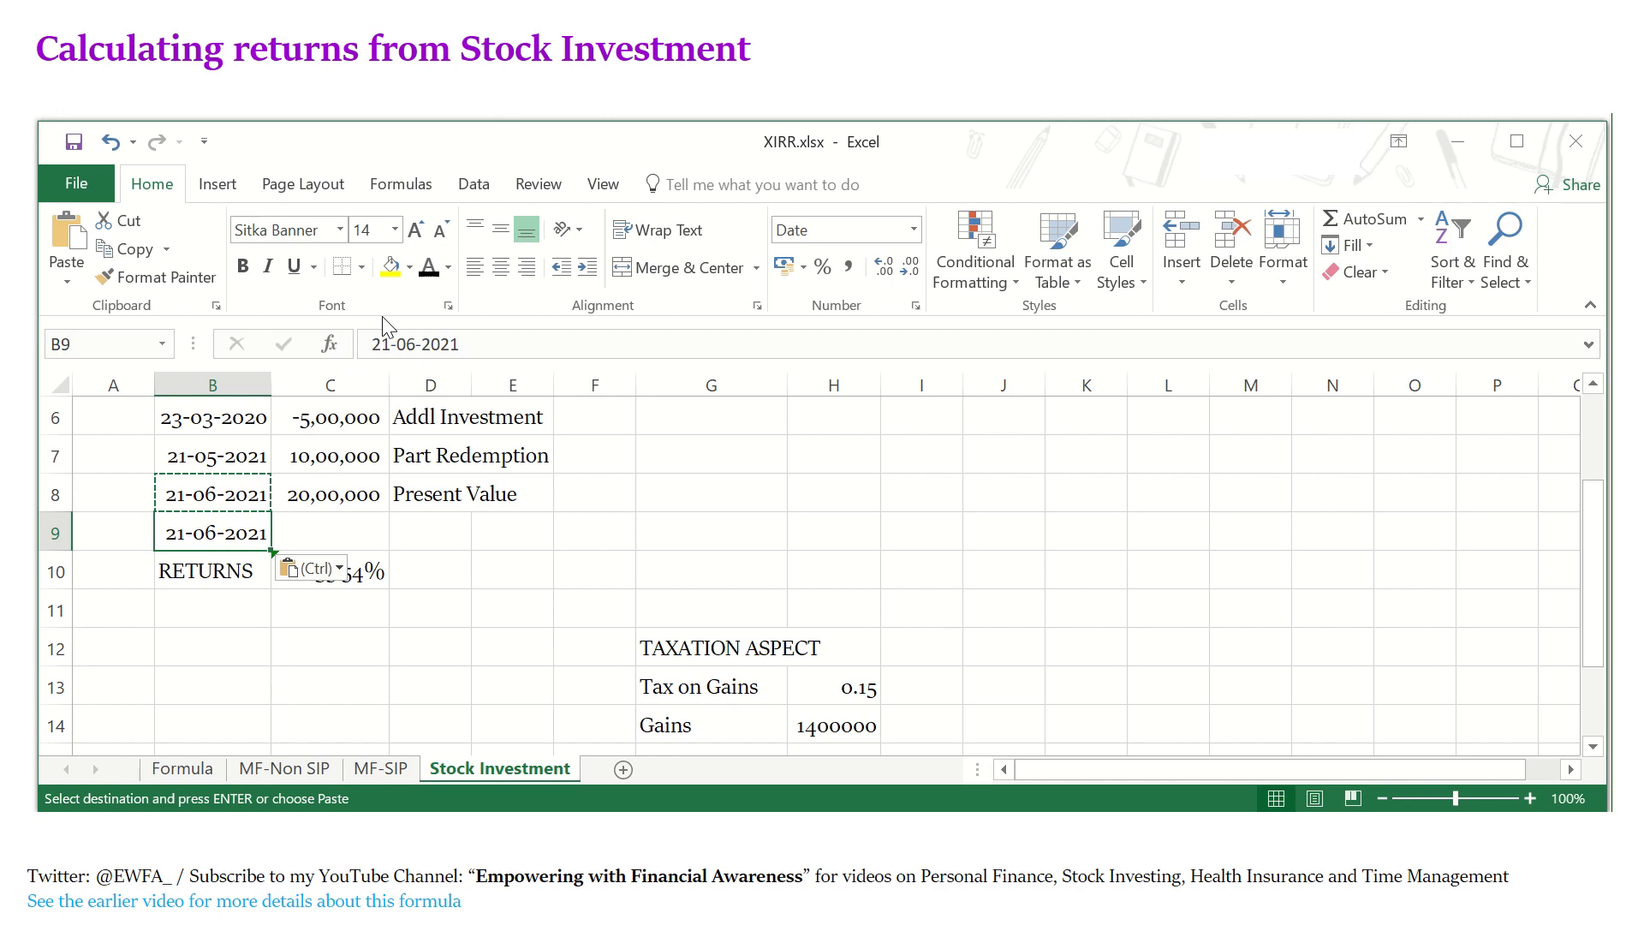
{"action": "left_click", "coordinate": [334, 513]}
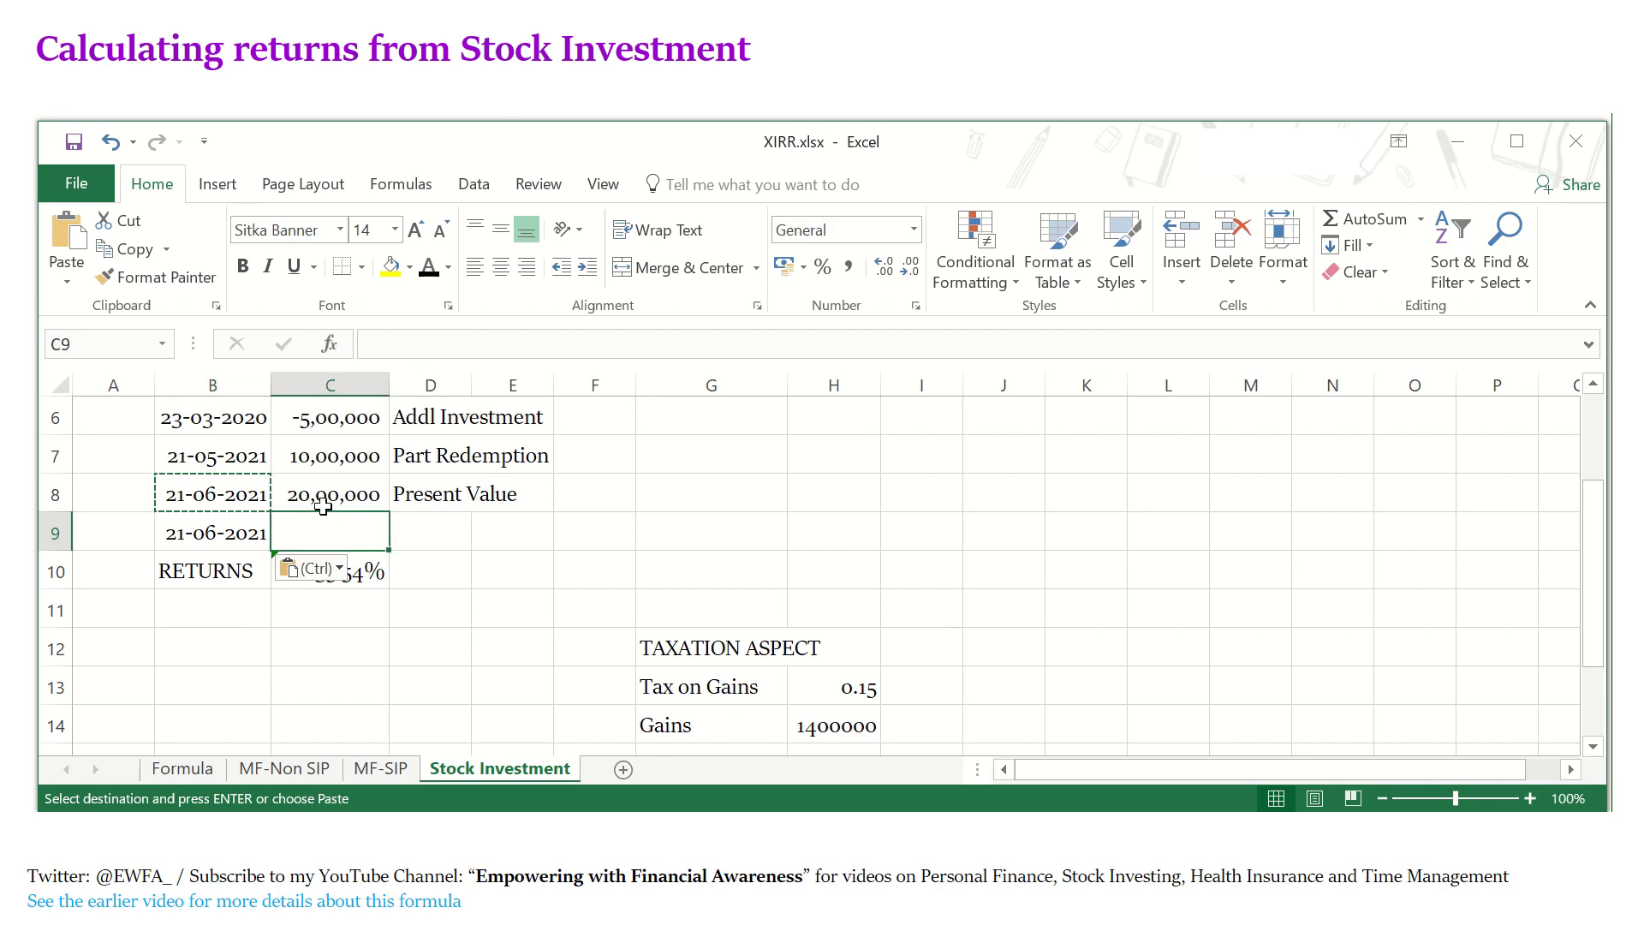
{"action": "type", "text": "-2"}
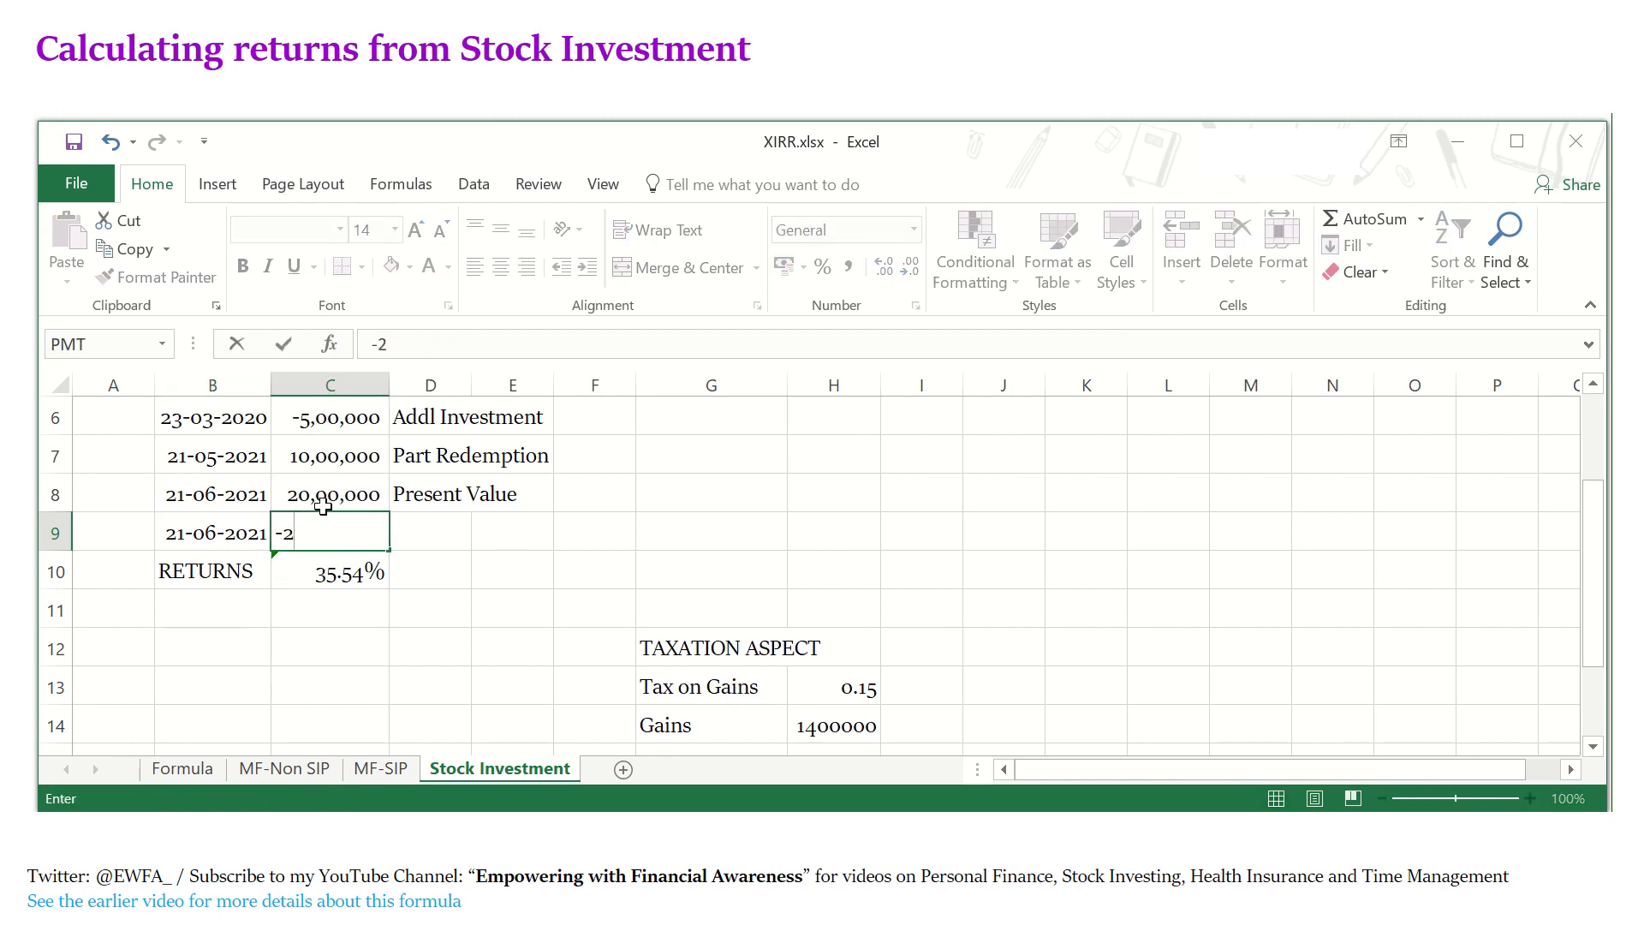
{"action": "type", "text": "10000"}
{"action": "key", "text": "Tab"}
{"action": "type", "text": "T"}
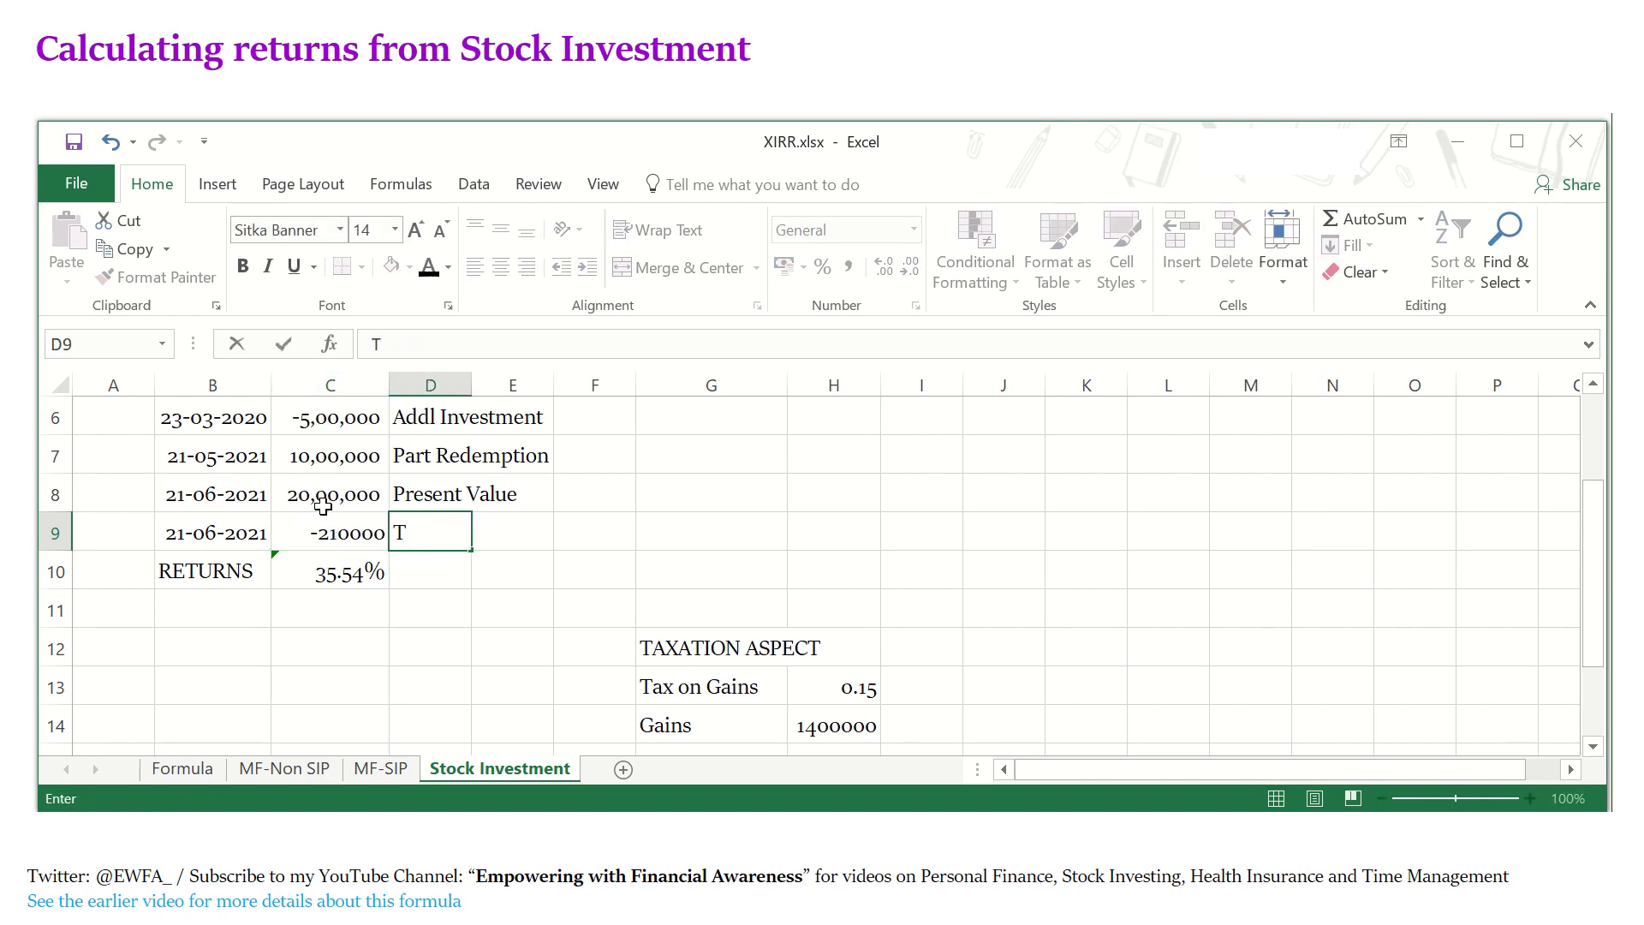
{"action": "type", "text": "AX"}
{"action": "key", "text": "Return"}
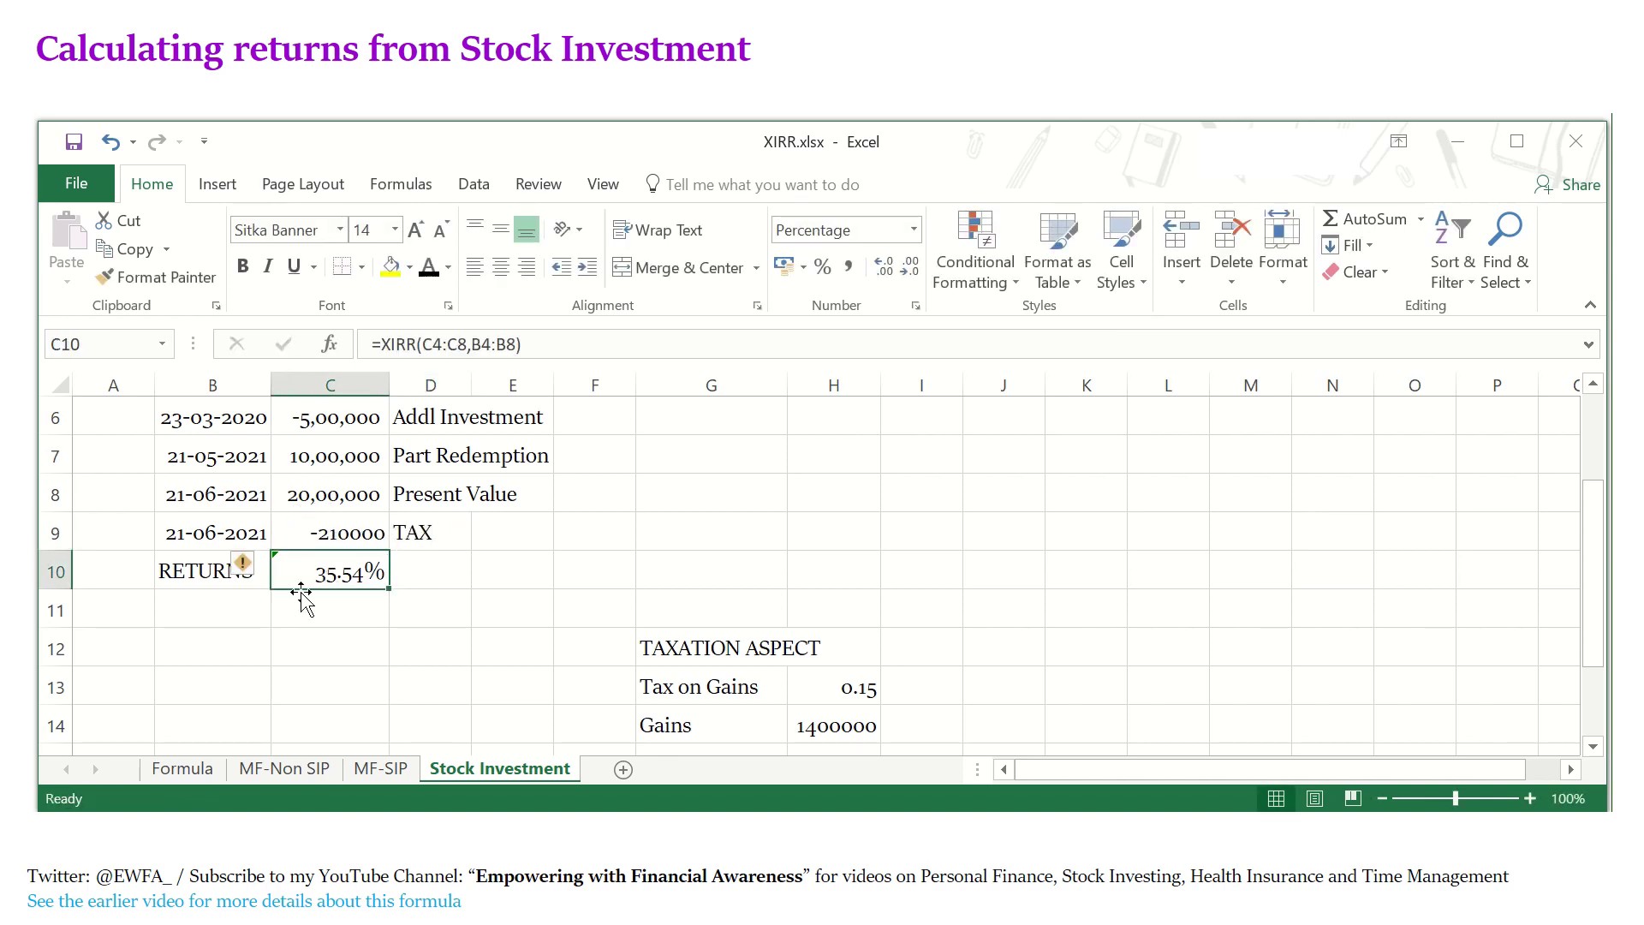
Extend the RETURNS XIRR ranges to C4:C9 and B4:B9, giving 30.98%.
{"action": "left_click", "coordinate": [559, 346]}
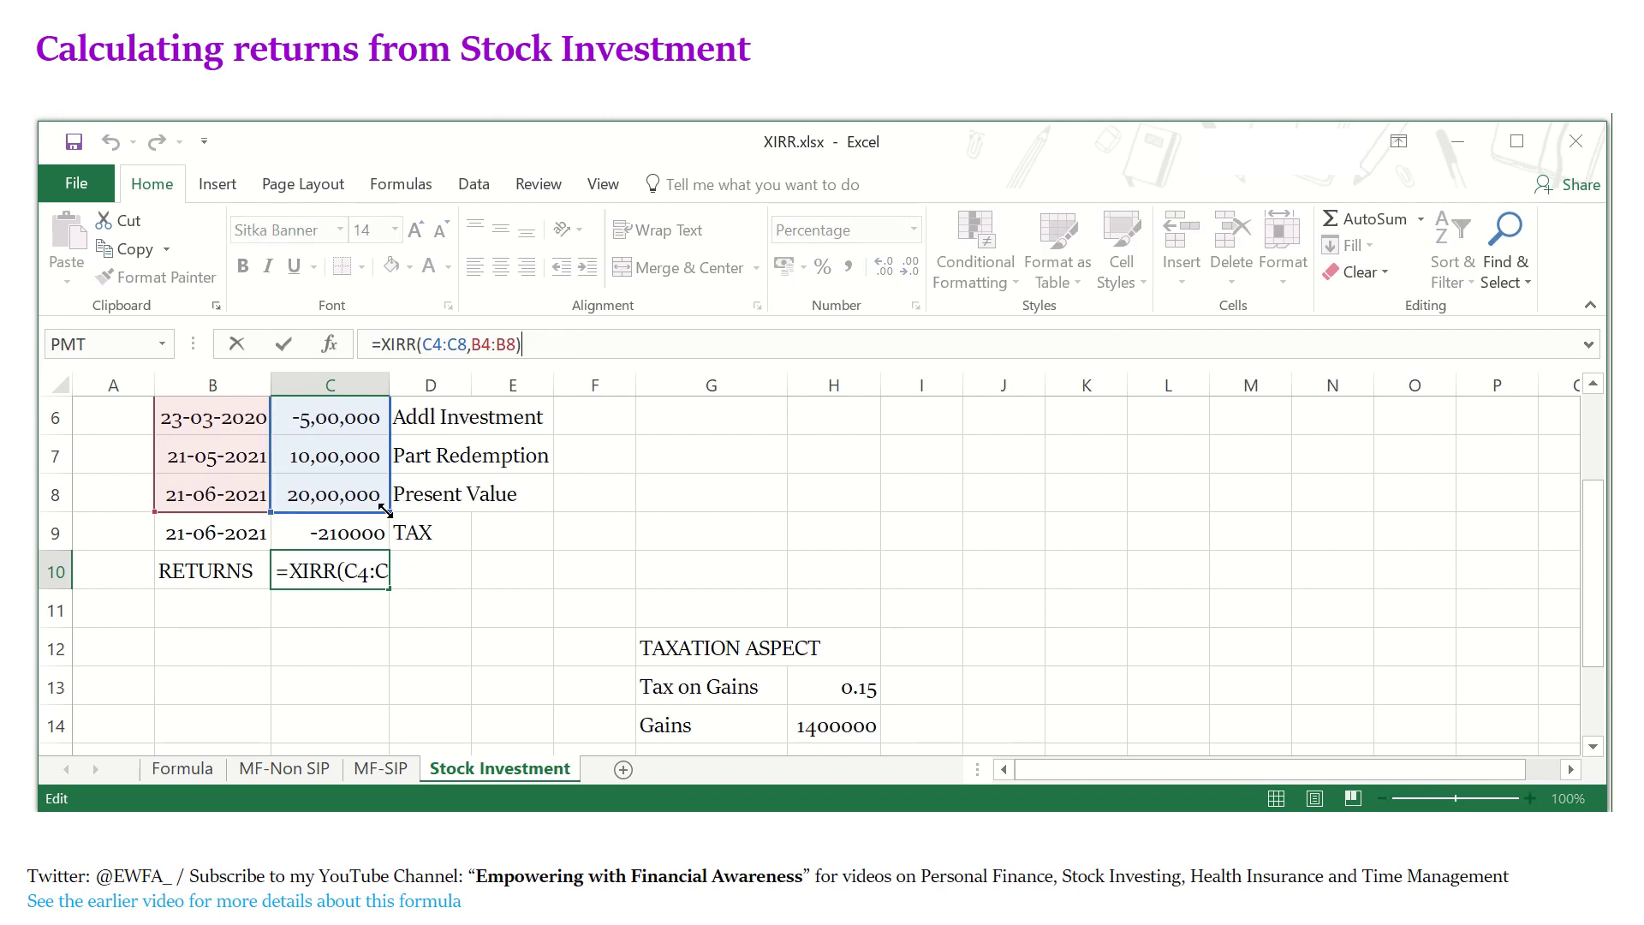
{"action": "left_click_drag", "start_coordinate": [385, 531], "coordinate": [388, 547]}
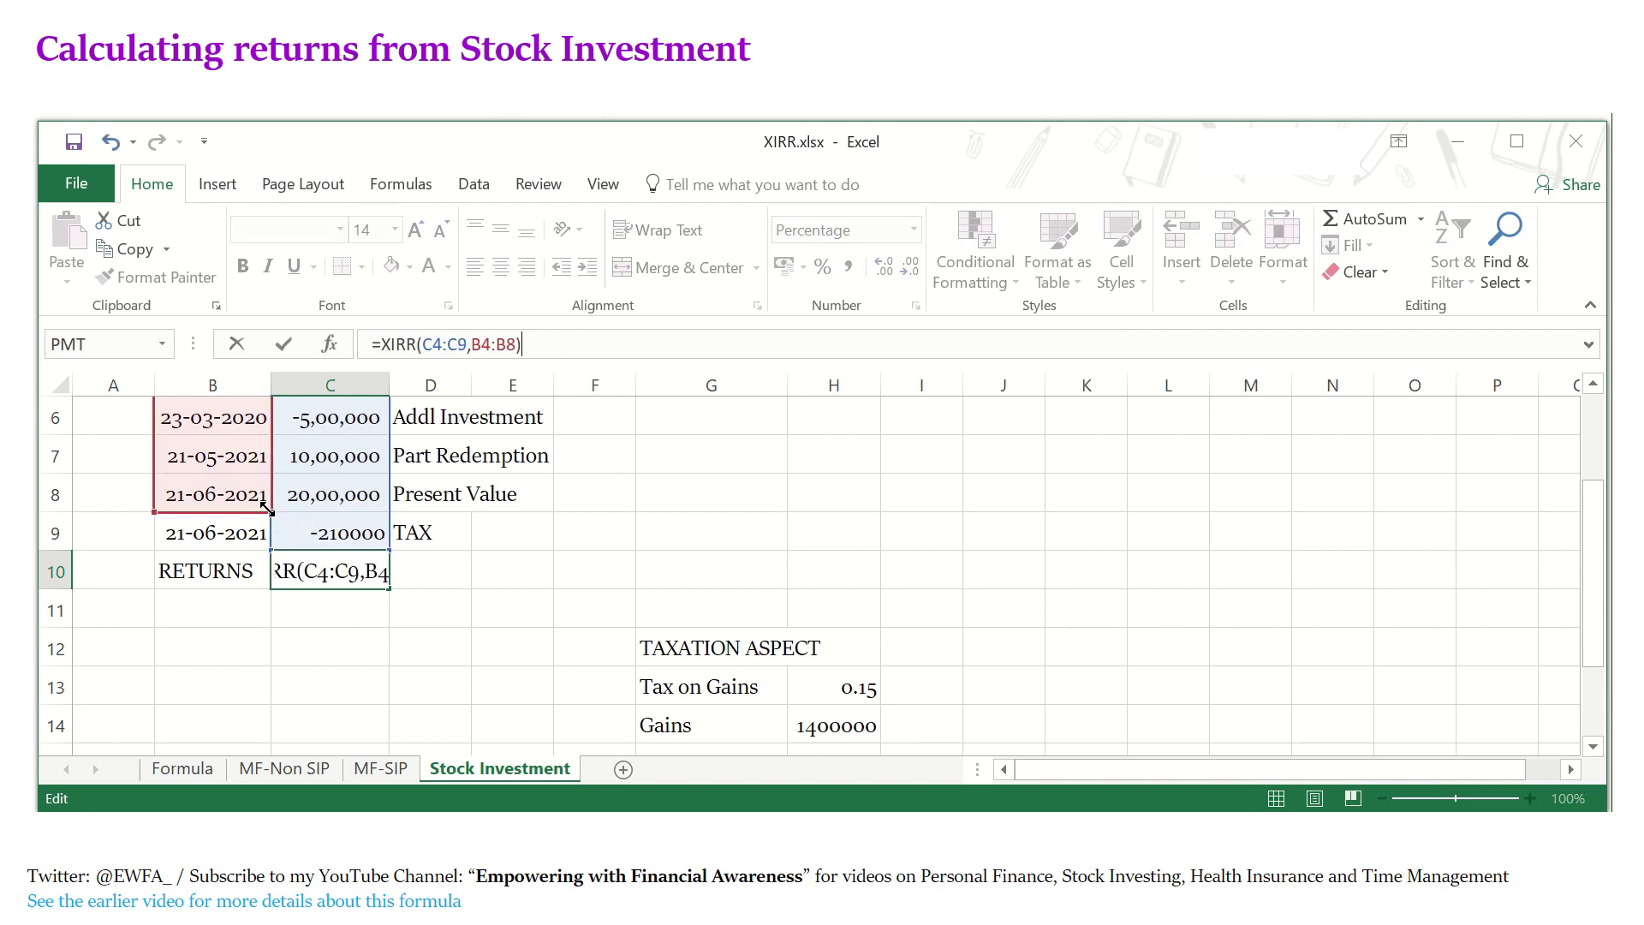
{"action": "left_click_drag", "start_coordinate": [266, 509], "coordinate": [267, 546]}
{"action": "key", "text": "Return"}
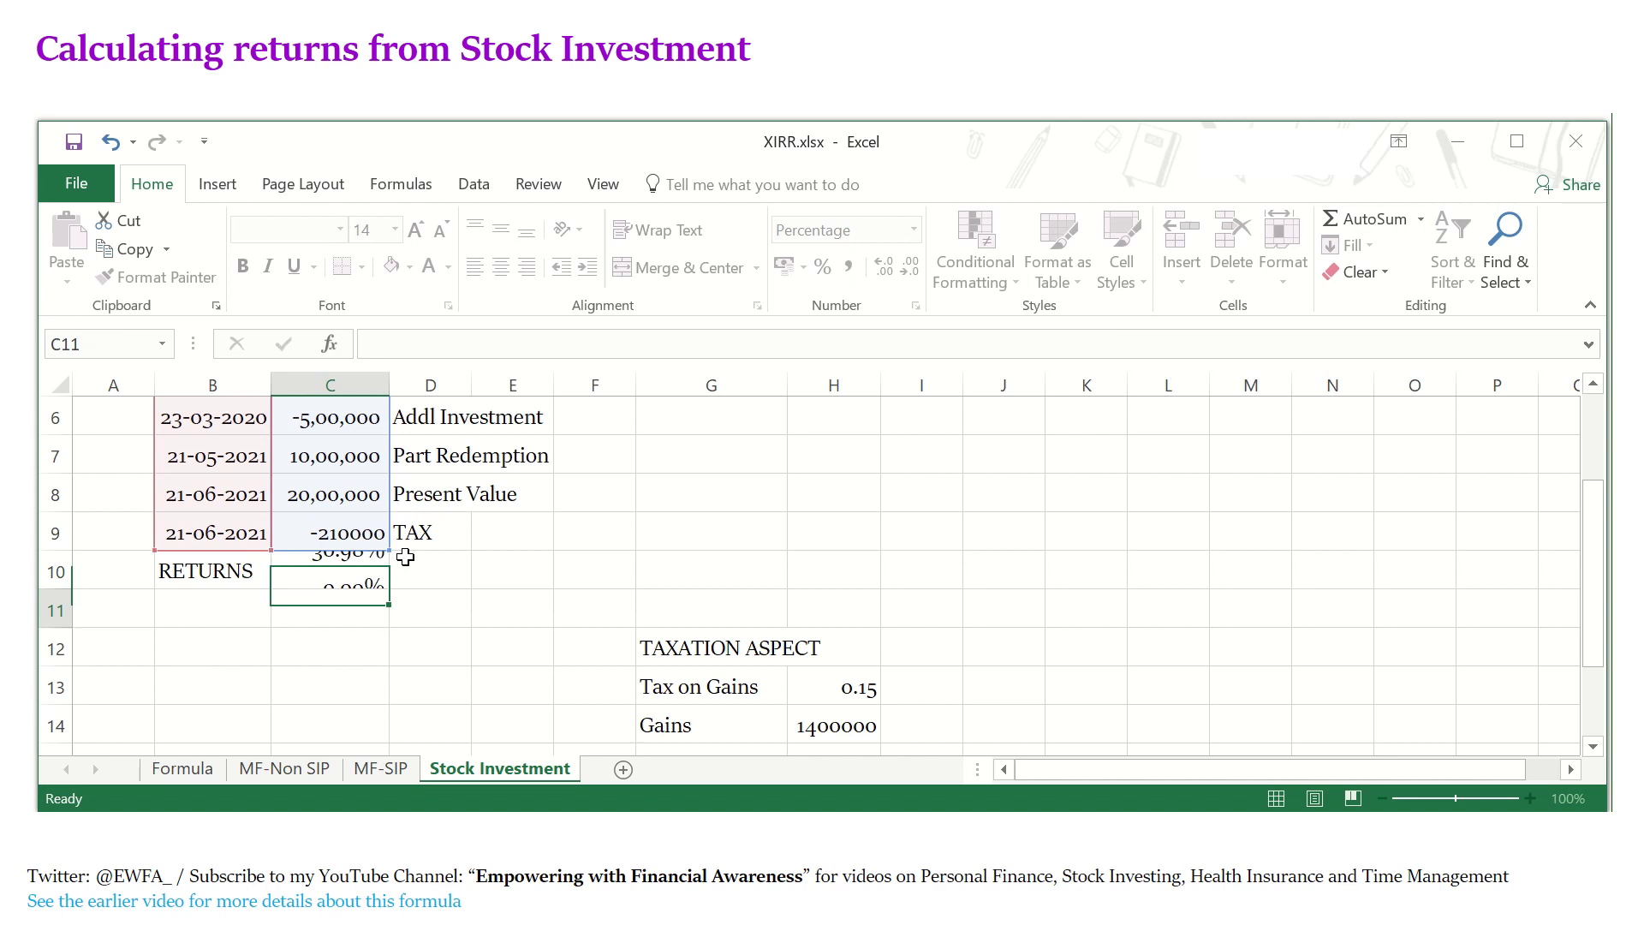
{"action": "left_click", "coordinate": [348, 578]}
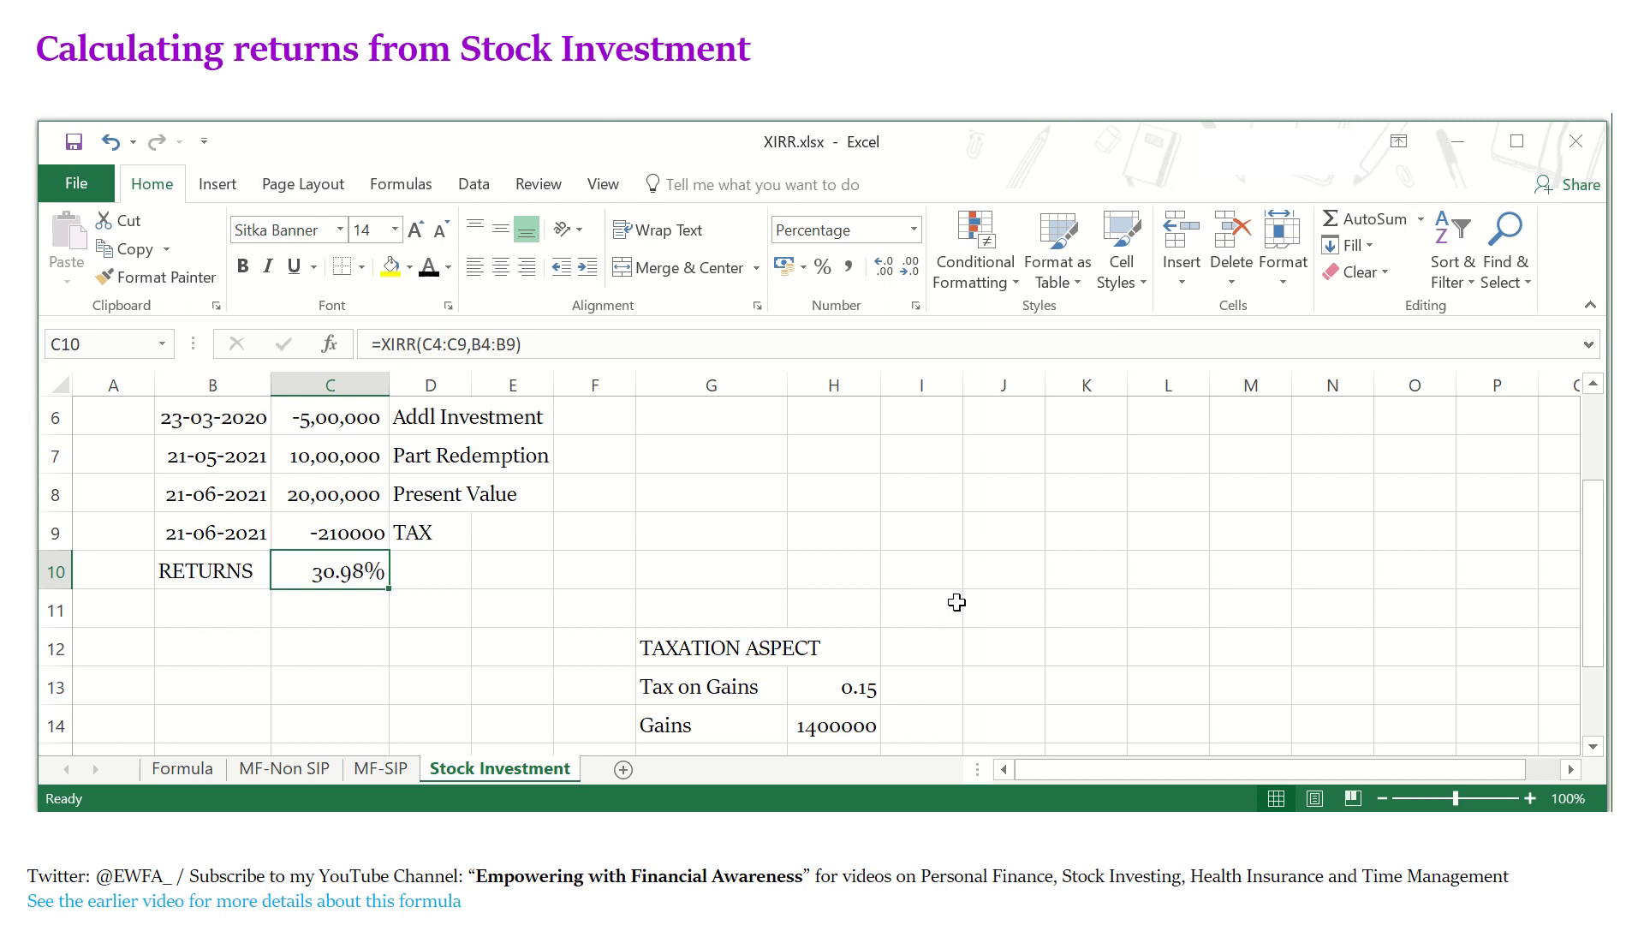
{"action": "left_click", "coordinate": [804, 686]}
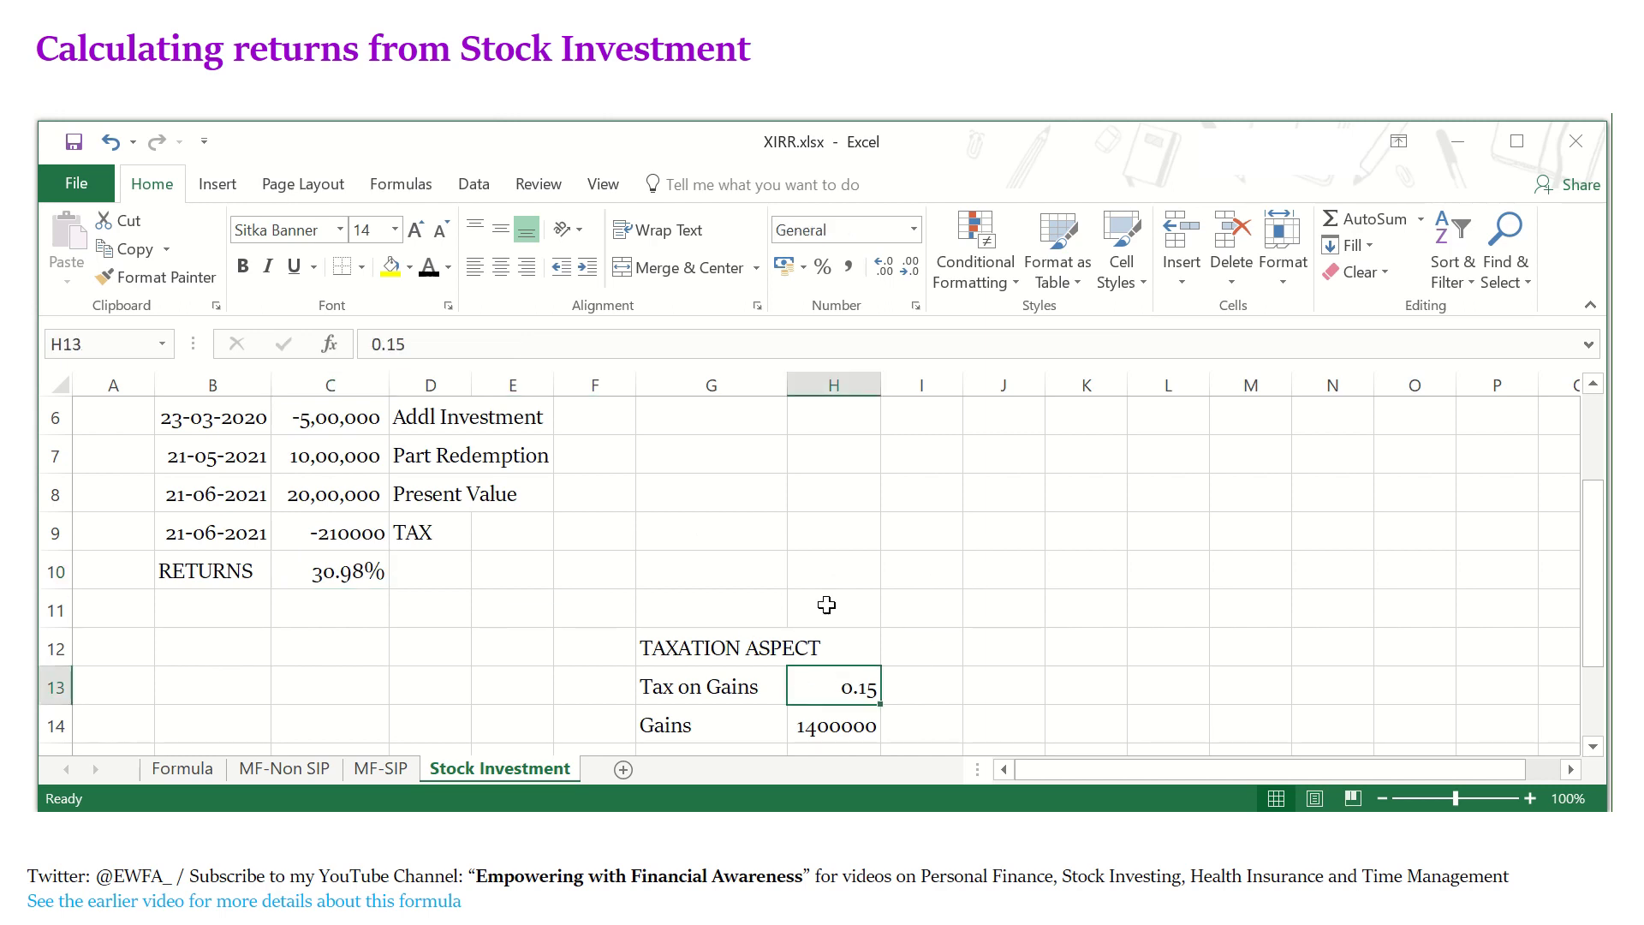